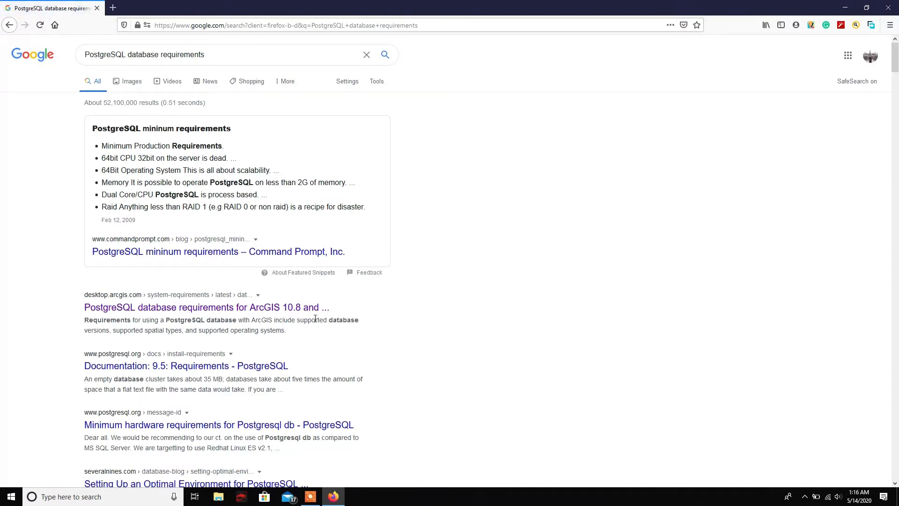
Open the ArcGIS PostgreSQL database requirements page from the search results and switch it to version 10.7
{"action": "left_click", "coordinate": [157, 313]}
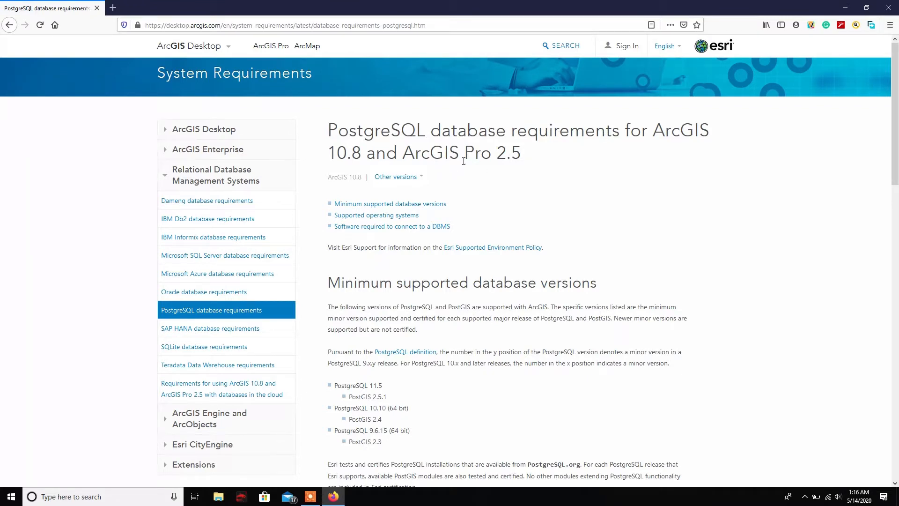
{"action": "left_click", "coordinate": [425, 177]}
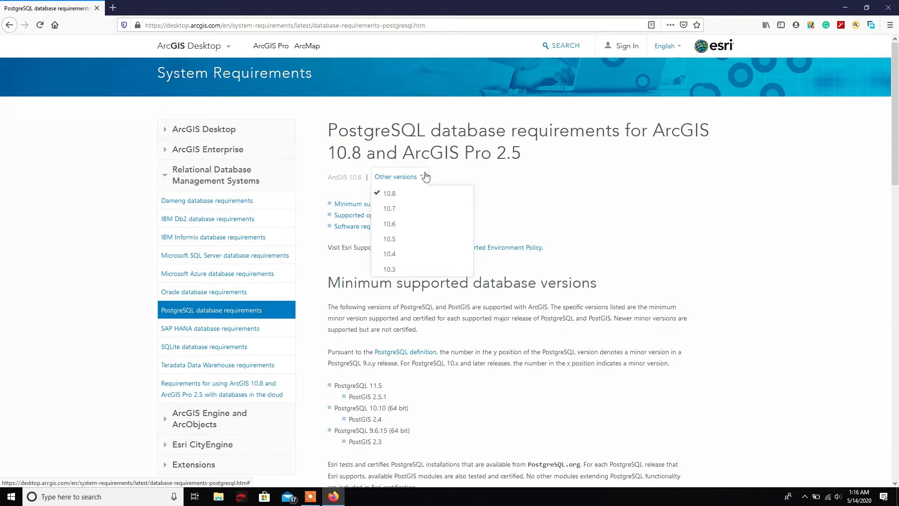
{"action": "left_click", "coordinate": [392, 210]}
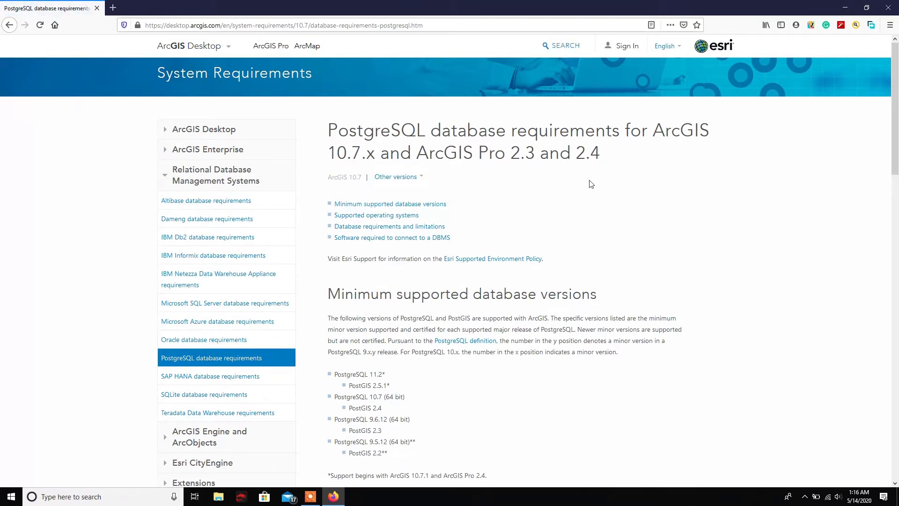
Review the supported PostgreSQL versions, operating systems and database limitations for ArcGIS 10.7
{"action": "scroll", "coordinate": [591, 184], "scroll_direction": "down", "scroll_amount": 1}
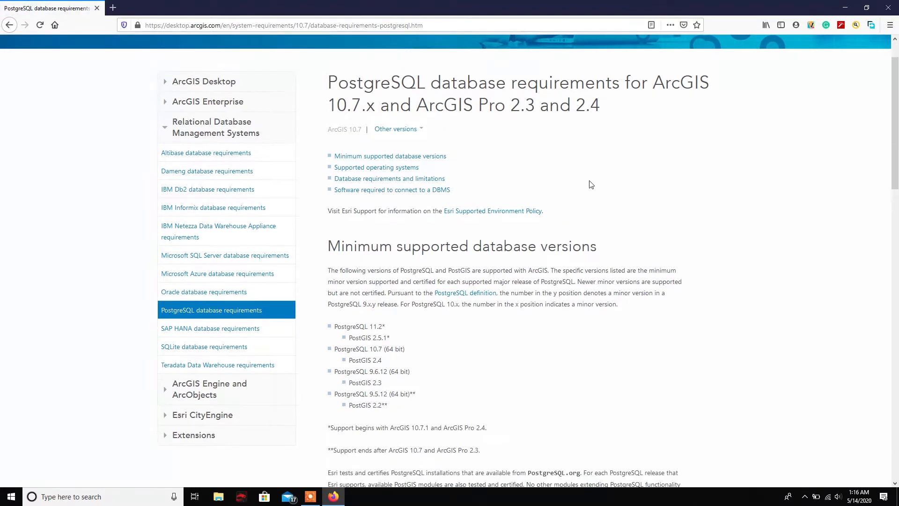
{"action": "scroll", "coordinate": [591, 184], "scroll_direction": "down", "scroll_amount": 1}
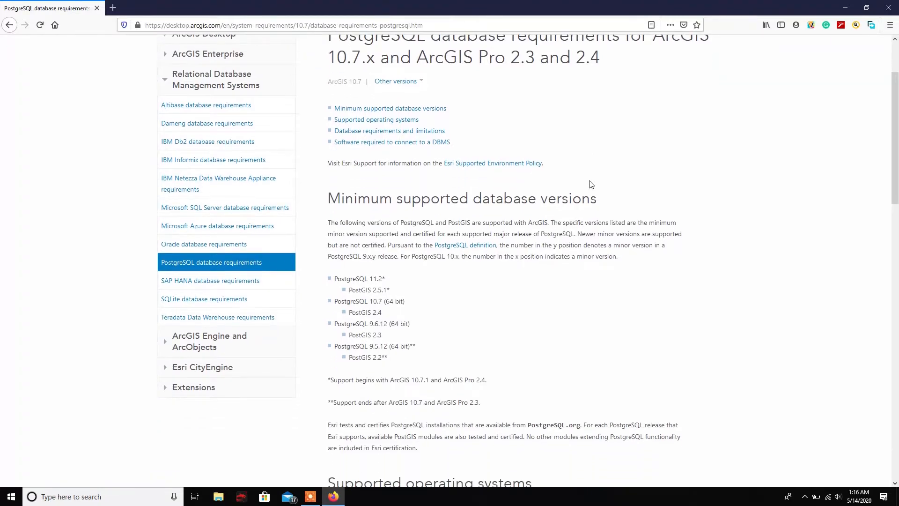
{"action": "scroll", "coordinate": [422, 272], "scroll_direction": "down", "scroll_amount": 7}
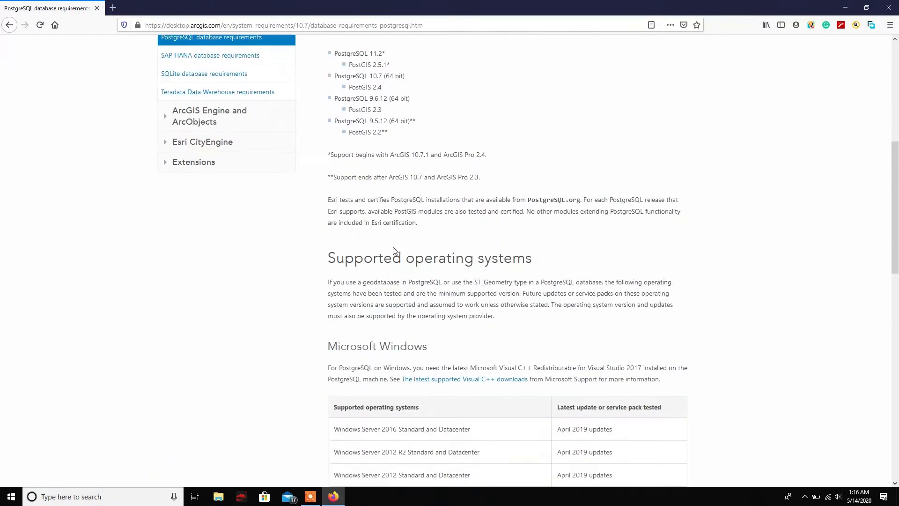
{"action": "scroll", "coordinate": [402, 258], "scroll_direction": "down", "scroll_amount": 8}
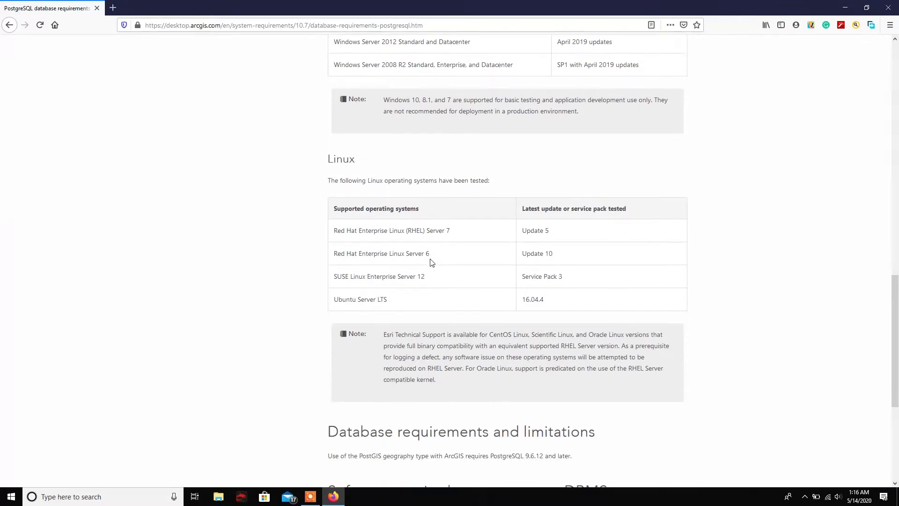
{"action": "scroll", "coordinate": [437, 268], "scroll_direction": "down", "scroll_amount": 2}
{"action": "scroll", "coordinate": [453, 280], "scroll_direction": "down", "scroll_amount": 2}
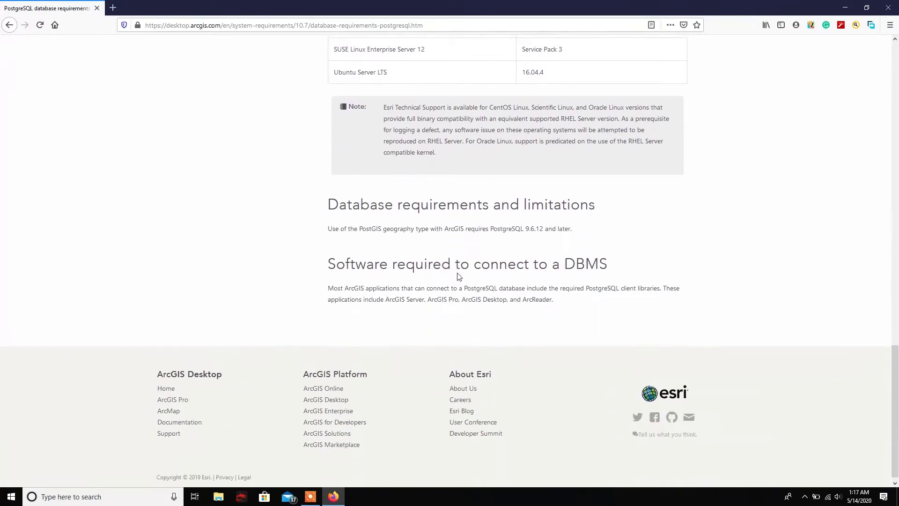
{"action": "scroll", "coordinate": [452, 278], "scroll_direction": "up", "scroll_amount": 10}
{"action": "scroll", "coordinate": [425, 281], "scroll_direction": "up", "scroll_amount": 8}
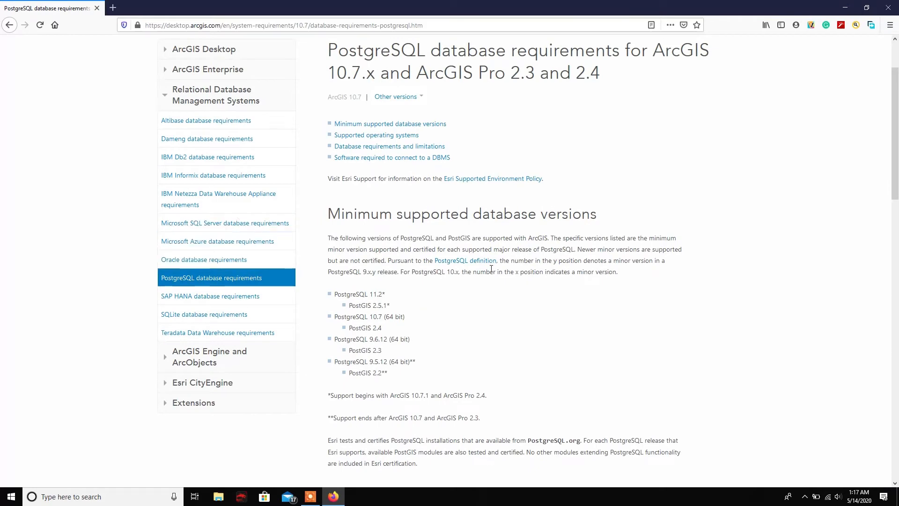
Search the web for "download postgresql" in a new tab and open EnterpriseDB's PostgreSQL Database Download page
{"action": "left_click", "coordinate": [112, 7]}
{"action": "left_click", "coordinate": [196, 25]}
{"action": "type", "text": "dow"}
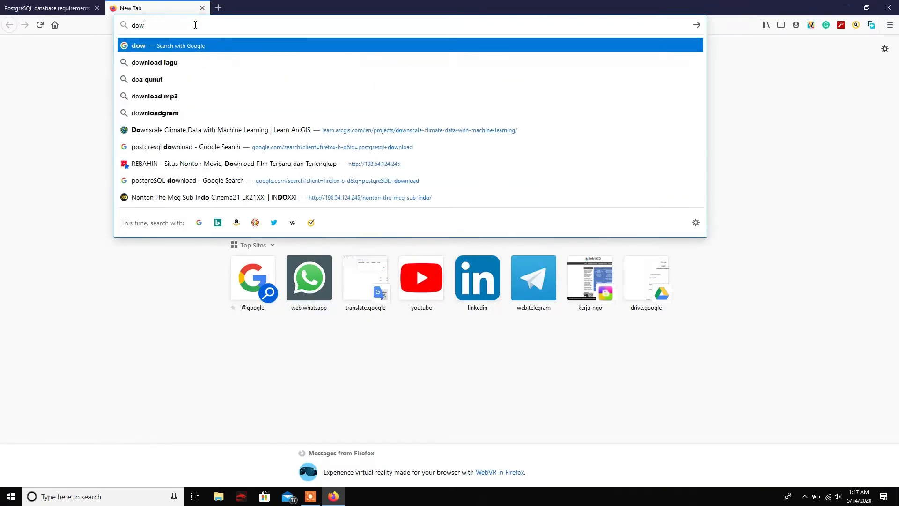
{"action": "type", "text": "nload po"}
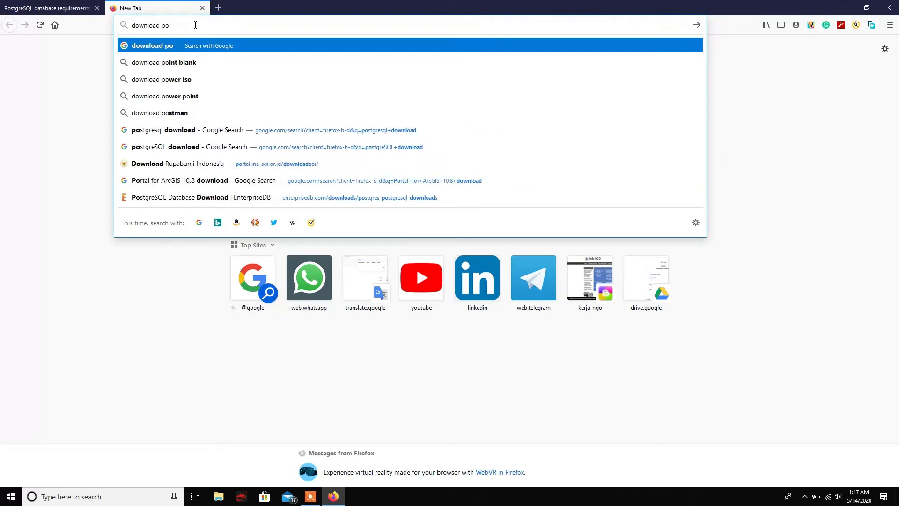
{"action": "type", "text": "stgresql"}
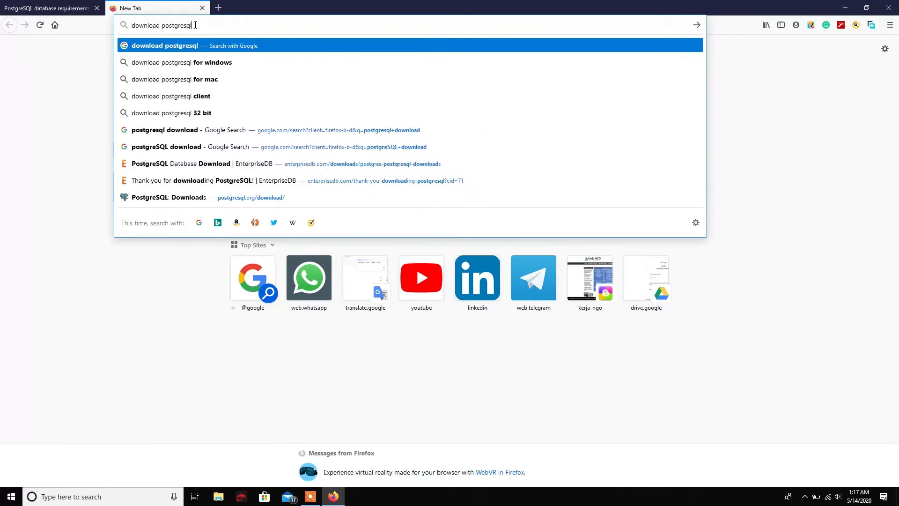
{"action": "key", "text": "Return"}
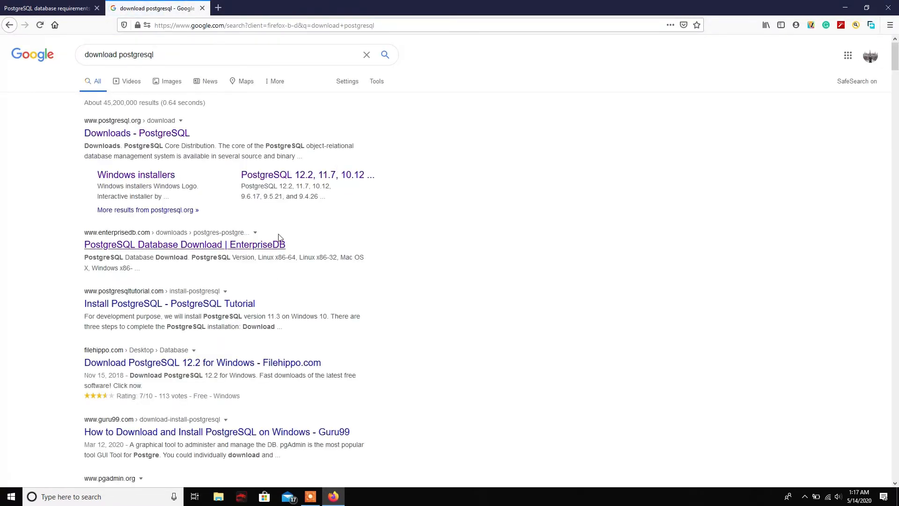
{"action": "left_click", "coordinate": [262, 244]}
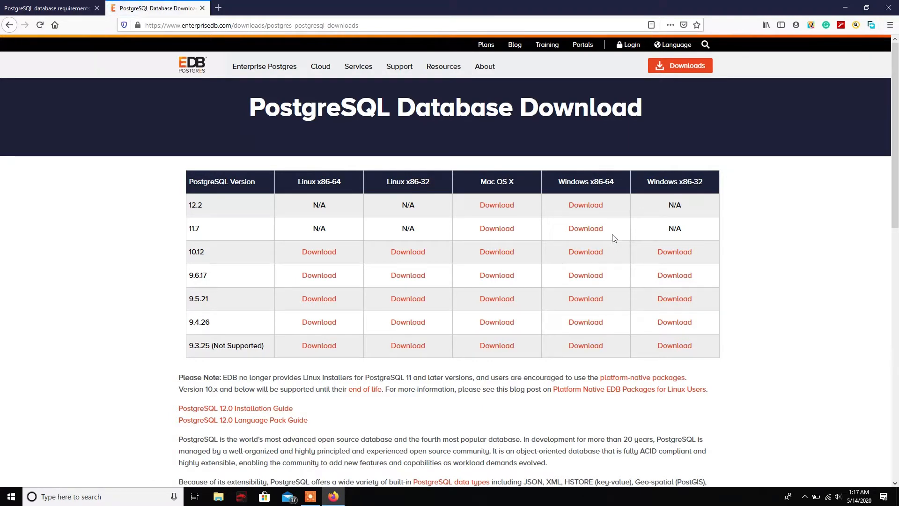
Check the supported versions on the ArcGIS requirements page, then download PostgreSQL 11.7 for Windows x86-64
{"action": "left_click", "coordinate": [52, 8]}
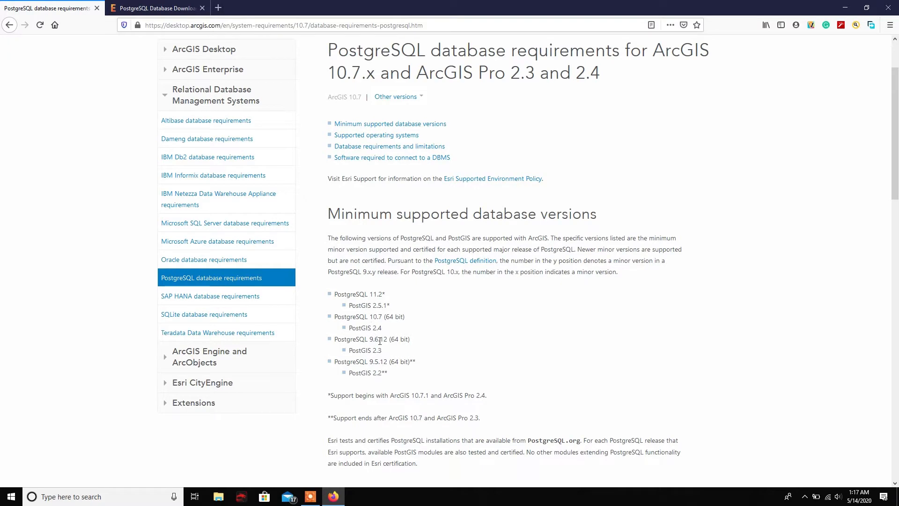
{"action": "left_click", "coordinate": [149, 7]}
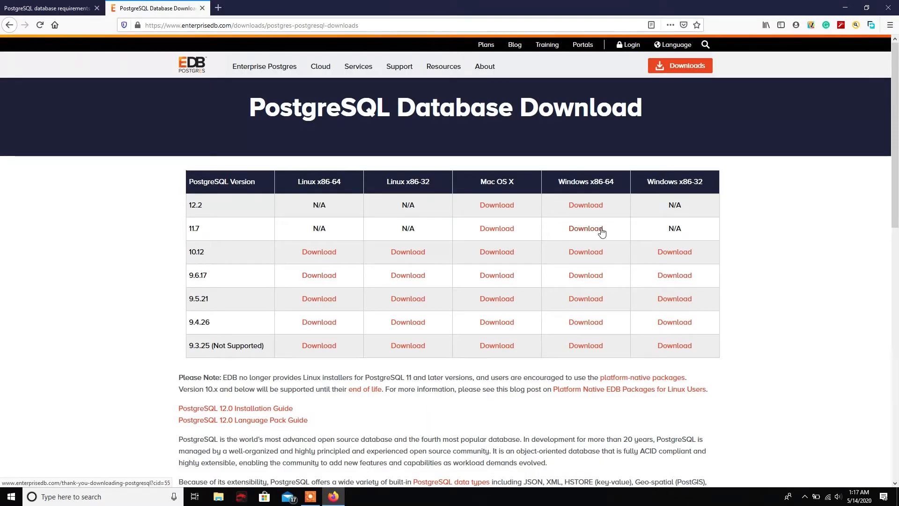
{"action": "left_click", "coordinate": [601, 231]}
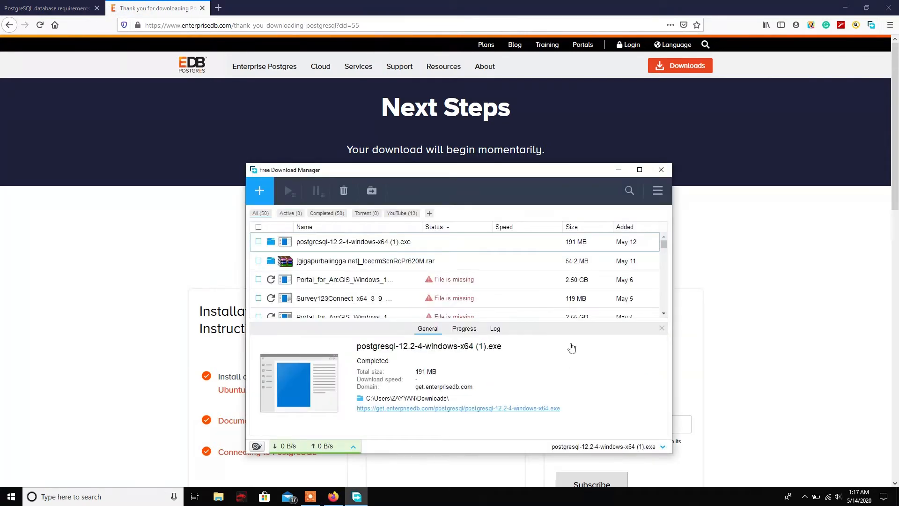
{"action": "left_click", "coordinate": [557, 344]}
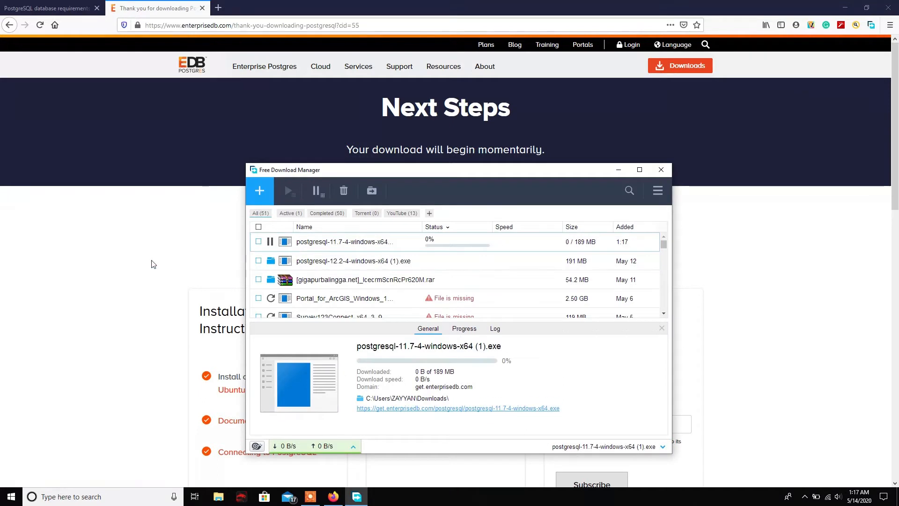
{"action": "left_click", "coordinate": [145, 259]}
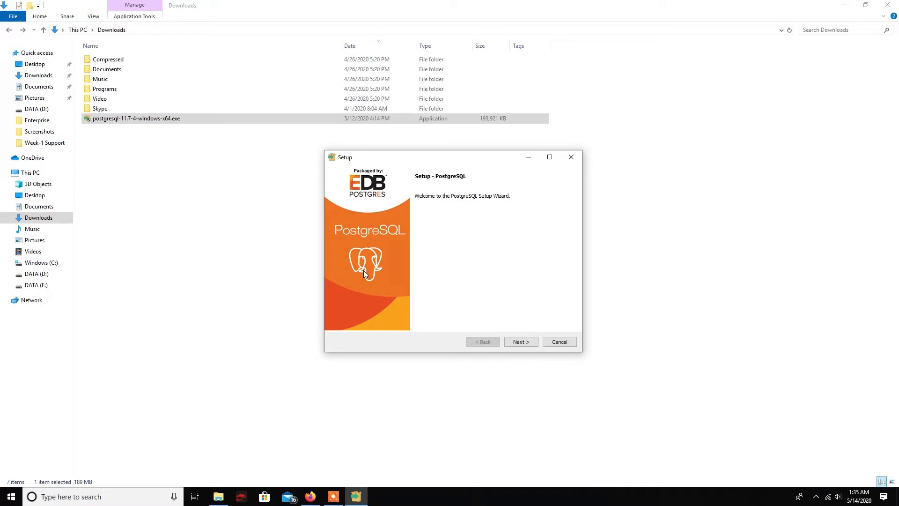
Accept the default installation and data directories in PostgreSQL setup and enter and retype the database superuser password
{"action": "left_click", "coordinate": [520, 342]}
{"action": "left_click", "coordinate": [521, 342]}
{"action": "left_click", "coordinate": [521, 342]}
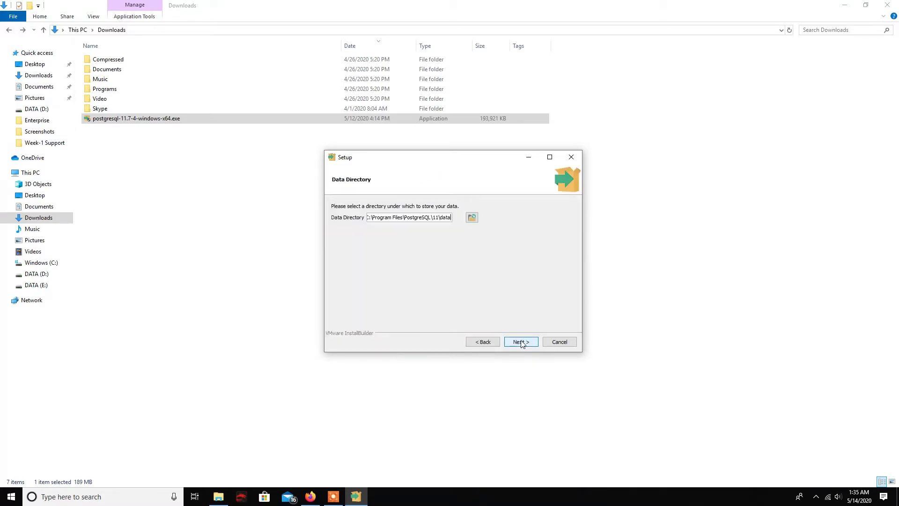
{"action": "left_click", "coordinate": [520, 342]}
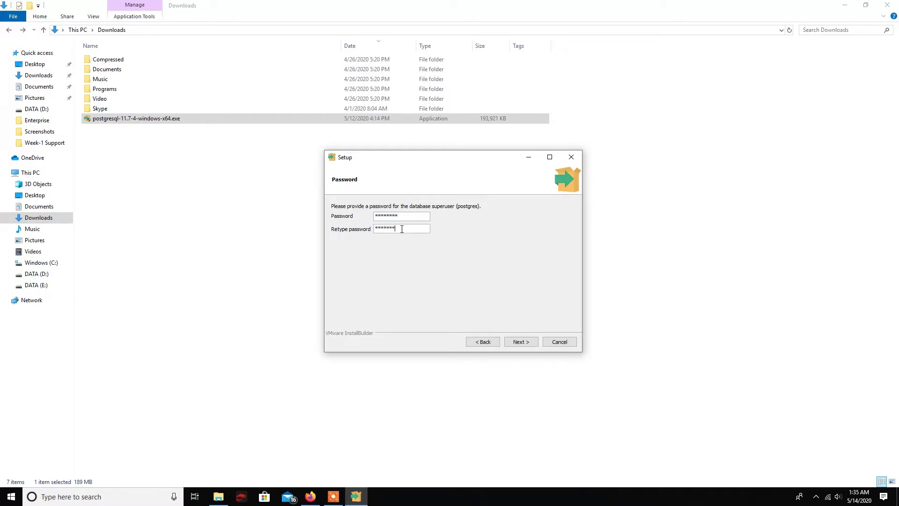
{"action": "left_click", "coordinate": [519, 340]}
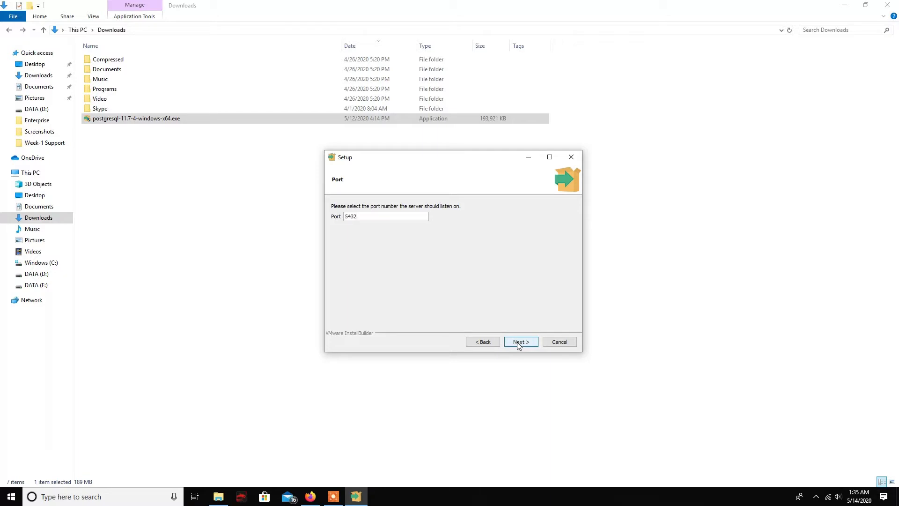
Install PostgreSQL with port 5432 and the default locale, and finish setup without launching Stack Builder
{"action": "left_click", "coordinate": [518, 343]}
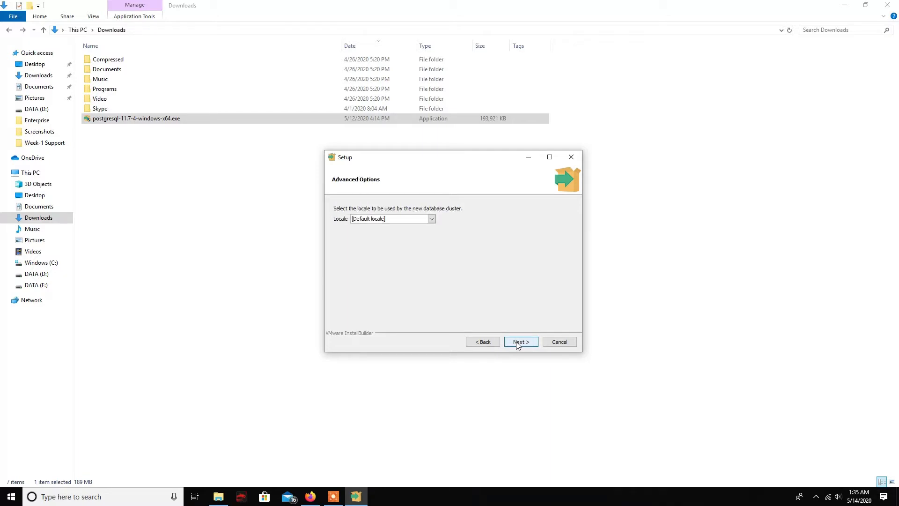
{"action": "left_click", "coordinate": [518, 343]}
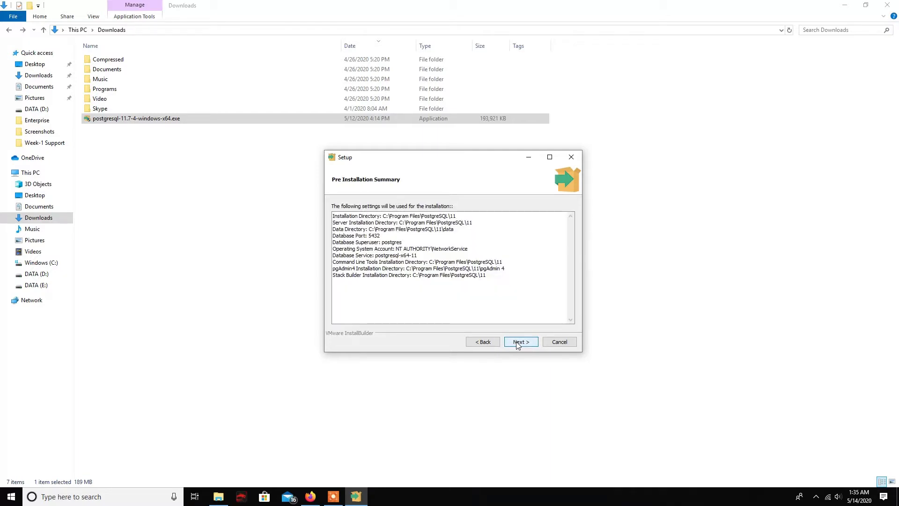
{"action": "left_click", "coordinate": [518, 343]}
{"action": "left_click", "coordinate": [517, 343]}
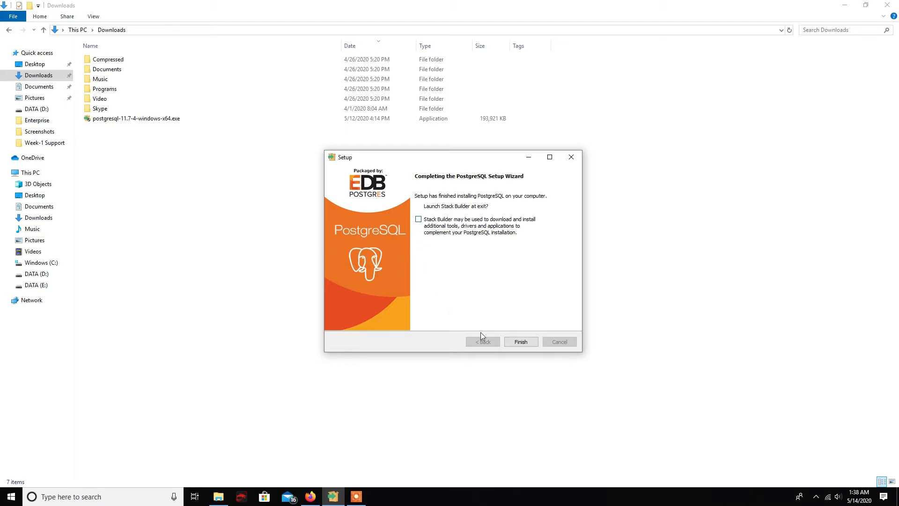
{"action": "left_click", "coordinate": [532, 341]}
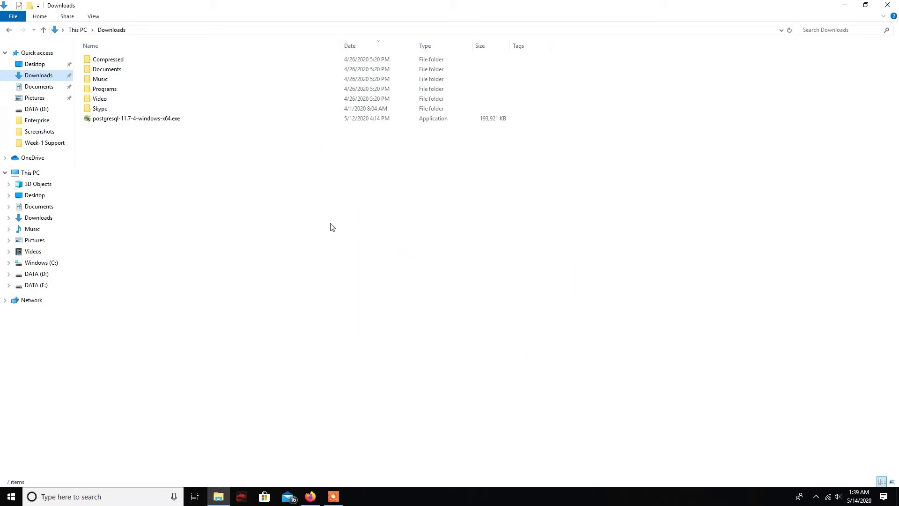
Copy pgsqlengine.dll and st_geometry.dll from C:\Program Files\ArcGIS\Server\DatabaseSupport\PostgreSQL\11\Windows64
{"action": "left_click", "coordinate": [53, 268]}
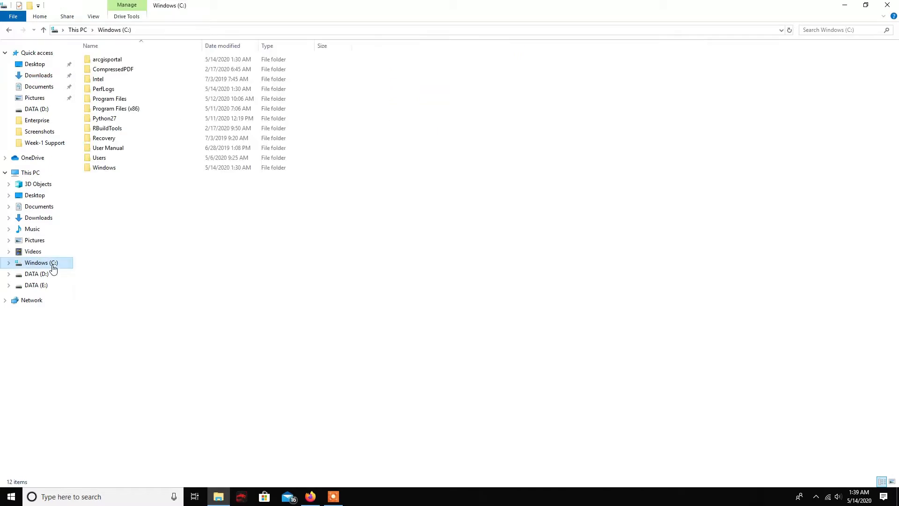
{"action": "double_click", "coordinate": [144, 99]}
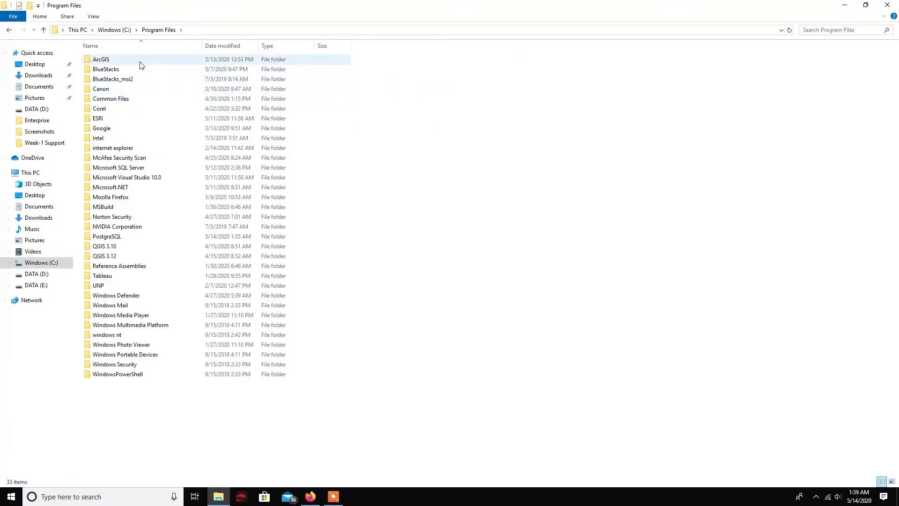
{"action": "double_click", "coordinate": [140, 62]}
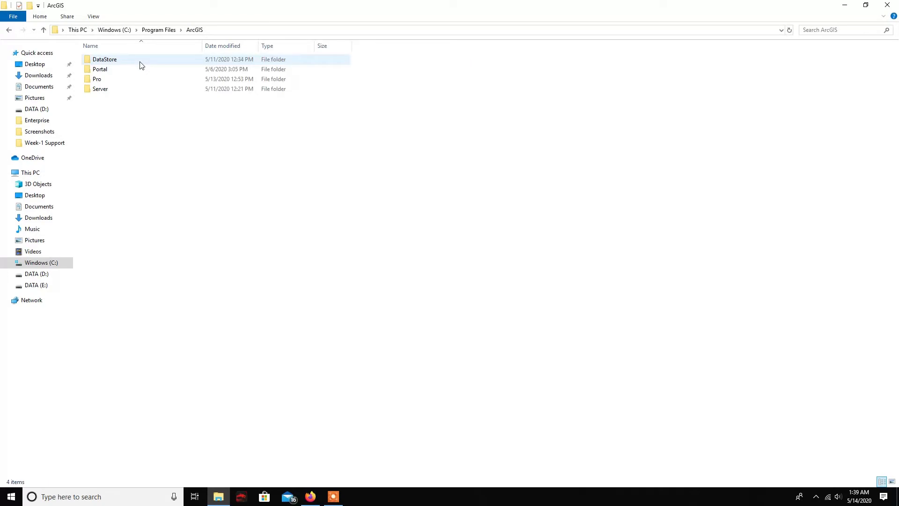
{"action": "double_click", "coordinate": [150, 90]}
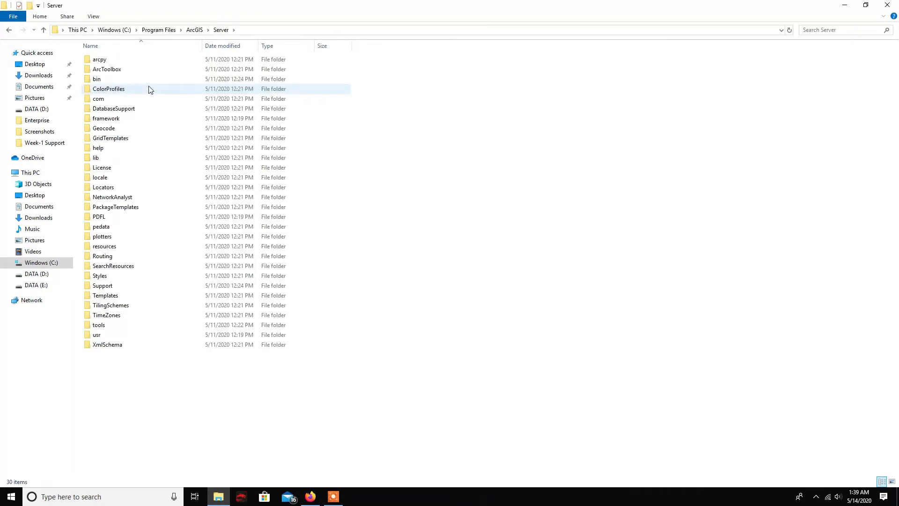
{"action": "double_click", "coordinate": [149, 108]}
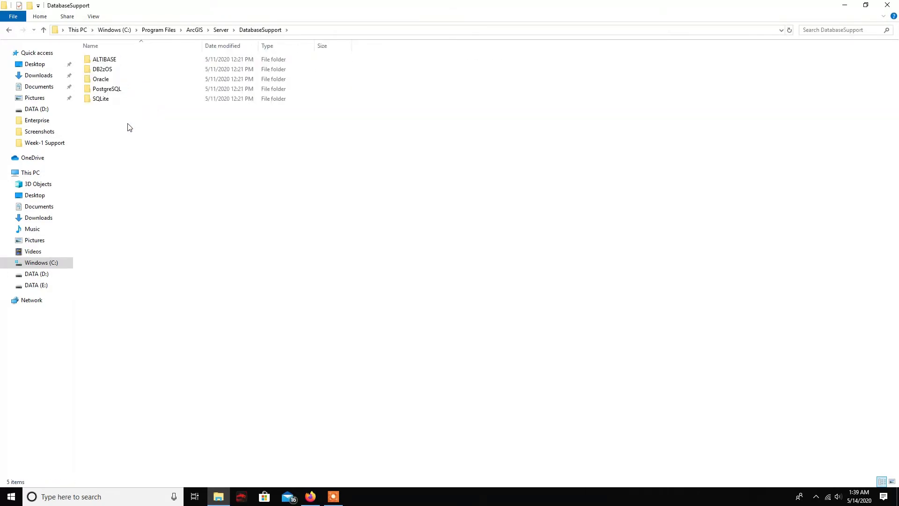
{"action": "double_click", "coordinate": [126, 93]}
{"action": "double_click", "coordinate": [125, 80]}
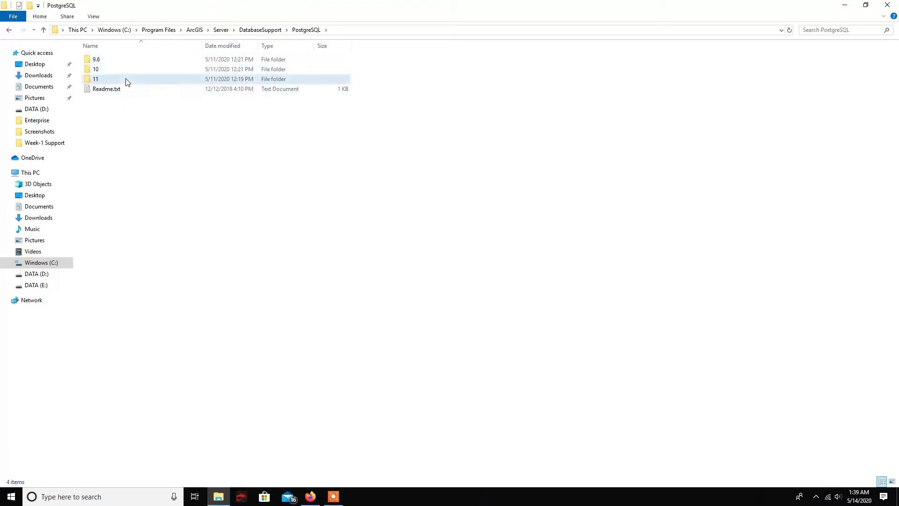
{"action": "double_click", "coordinate": [123, 71]}
{"action": "left_click_drag", "start_coordinate": [120, 89], "coordinate": [175, 51]}
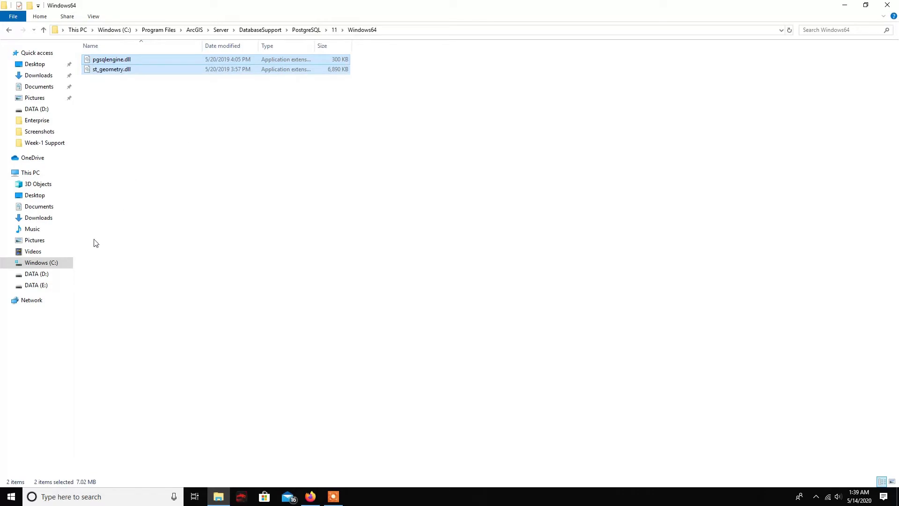
Paste the two copied DLLs into C:\Program Files\PostgreSQL\11\lib, granting administrator permission for both files
{"action": "left_click", "coordinate": [52, 263]}
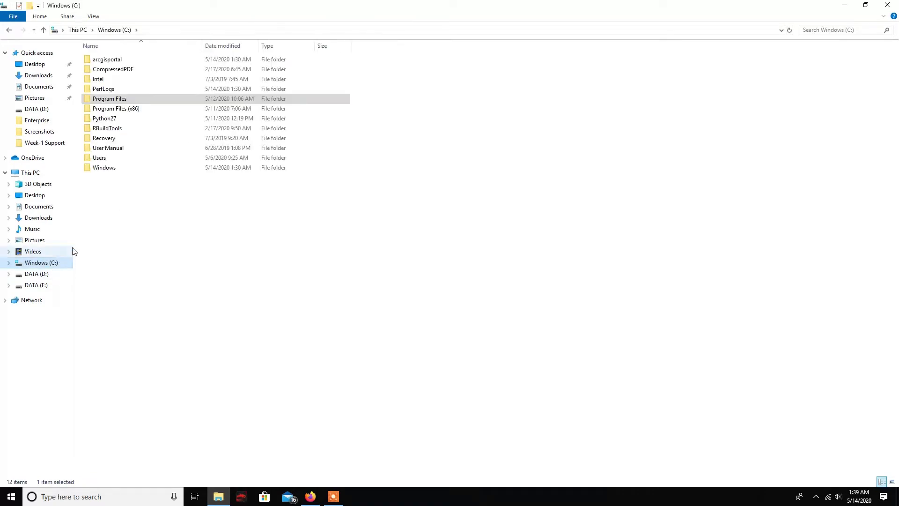
{"action": "double_click", "coordinate": [132, 99]}
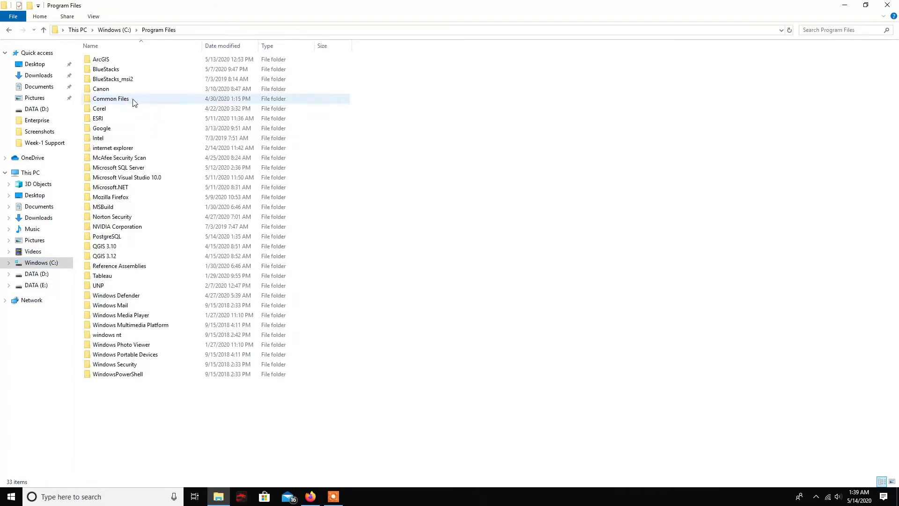
{"action": "double_click", "coordinate": [130, 239]}
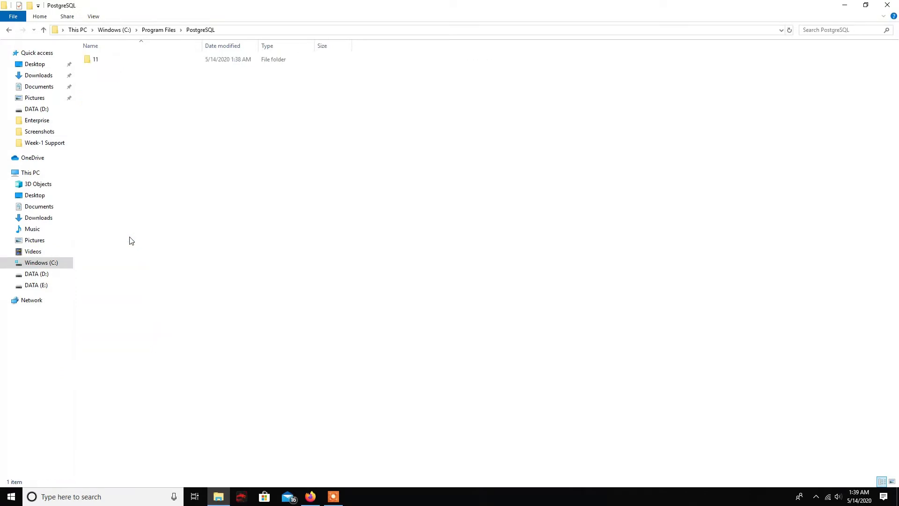
{"action": "double_click", "coordinate": [133, 60]}
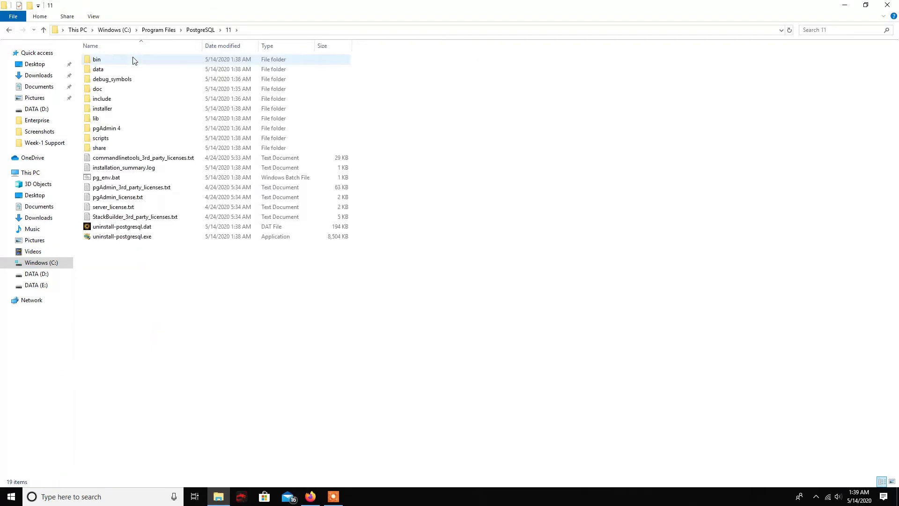
{"action": "double_click", "coordinate": [129, 118]}
{"action": "key", "text": "ctrl+v"}
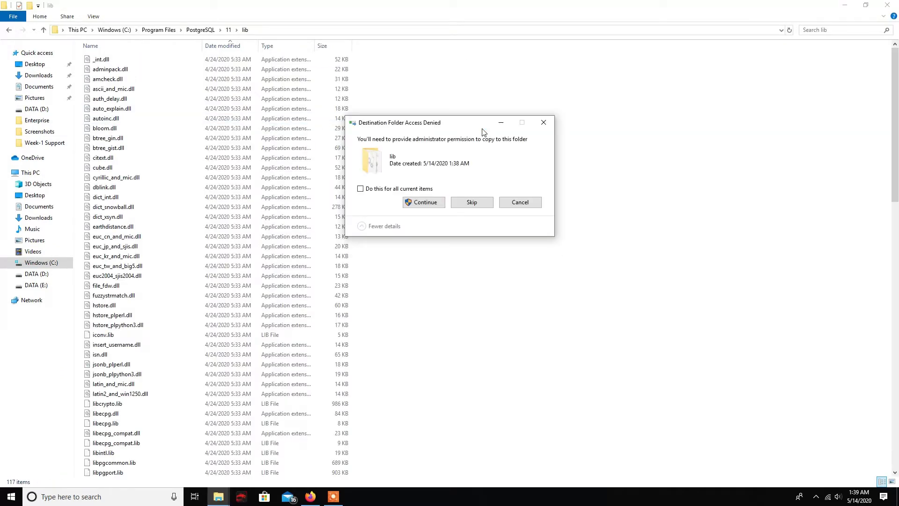
{"action": "left_click", "coordinate": [425, 202]}
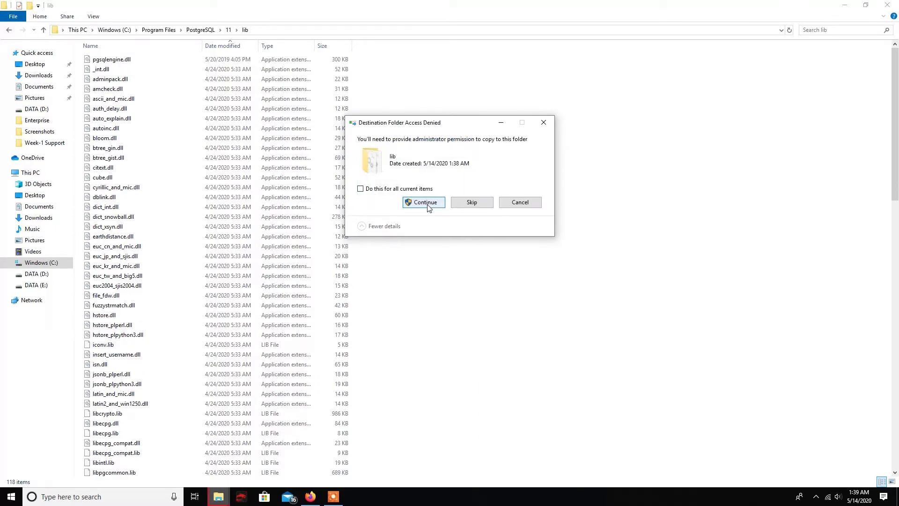
{"action": "left_click", "coordinate": [425, 202]}
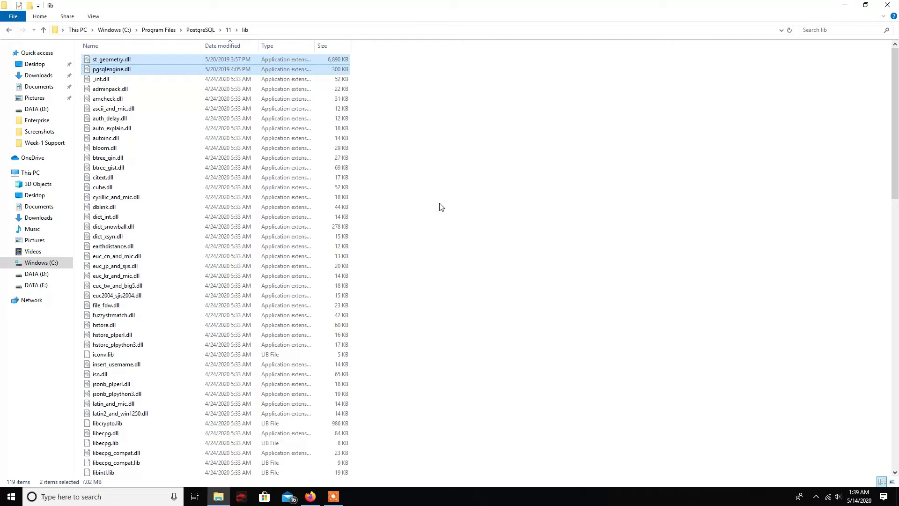
{"action": "left_click", "coordinate": [440, 206]}
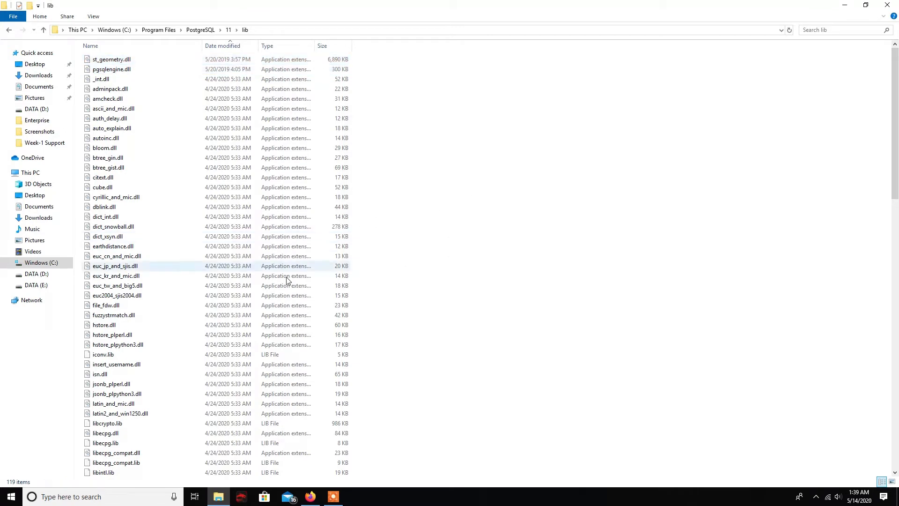
Open pgAdmin 4, enter the master password, and expand the PostgreSQL 11 server, saving the password in the browser
{"action": "left_click", "coordinate": [140, 496]}
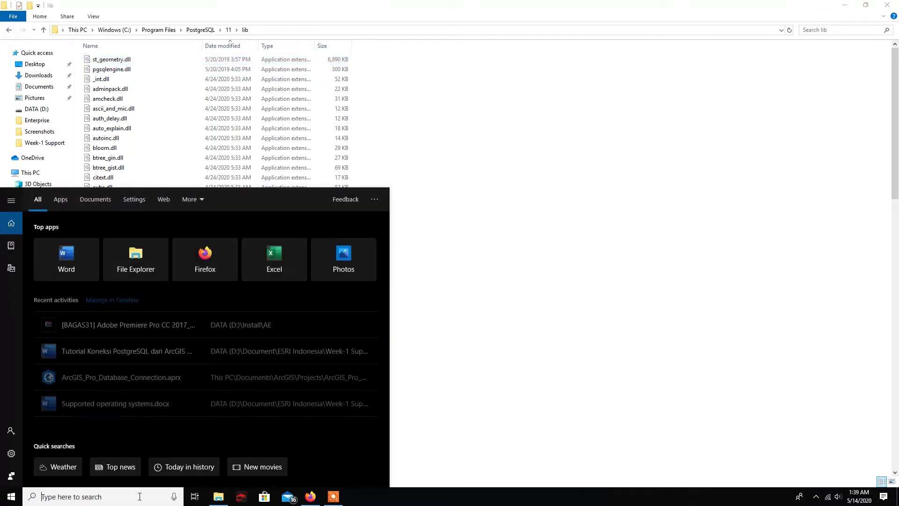
{"action": "type", "text": "pga"}
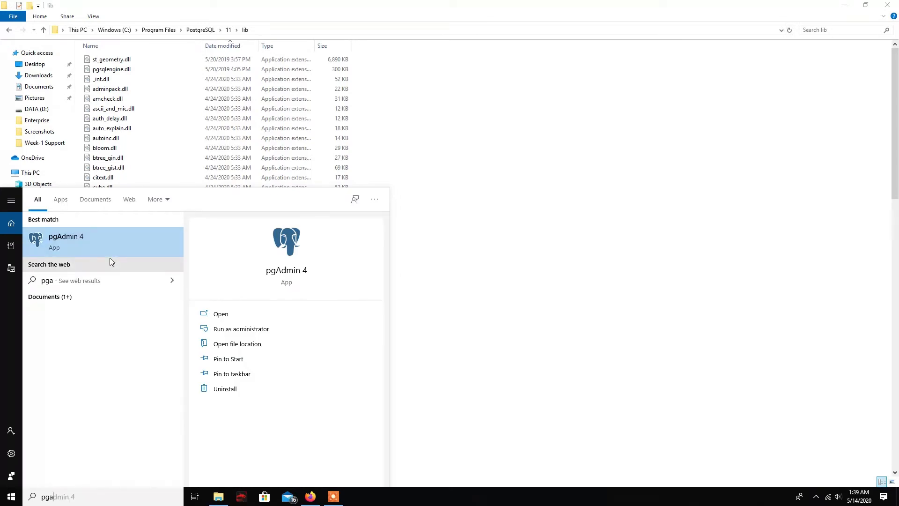
{"action": "left_click", "coordinate": [109, 246]}
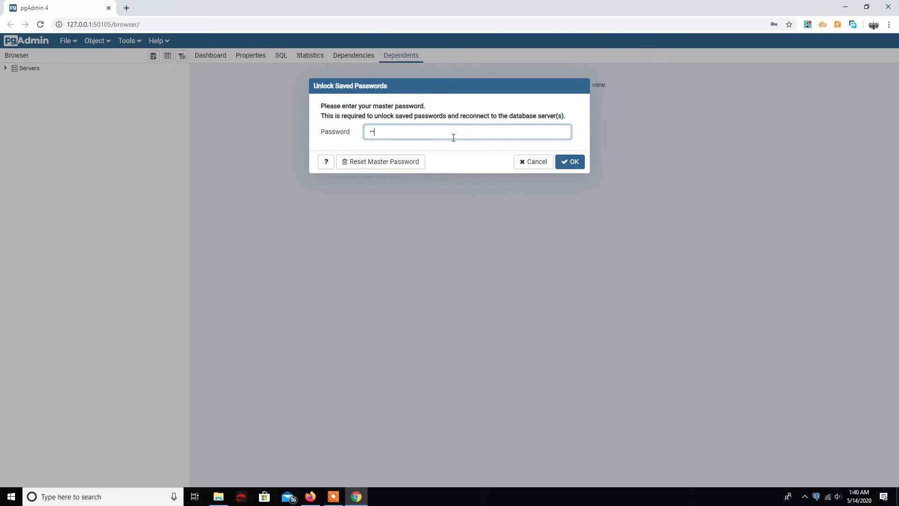
{"action": "type", "text": "a"}
{"action": "left_click", "coordinate": [567, 165]}
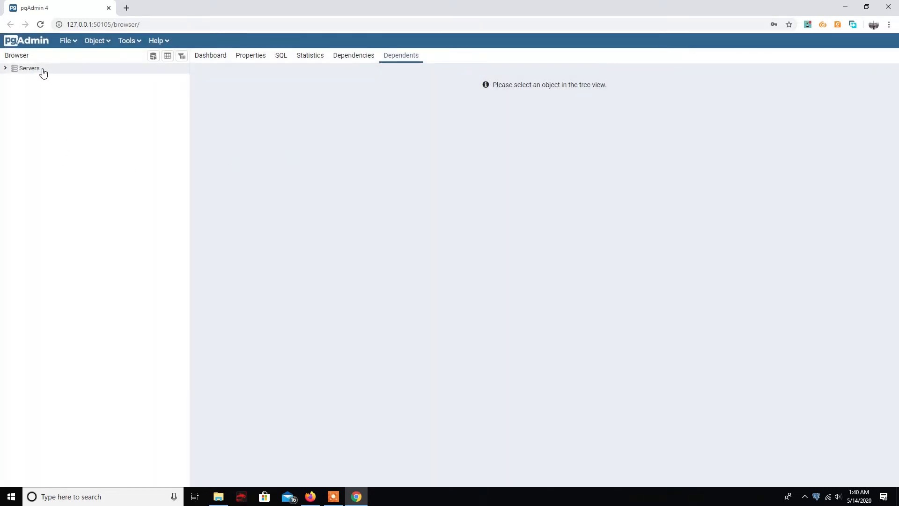
{"action": "double_click", "coordinate": [24, 70]}
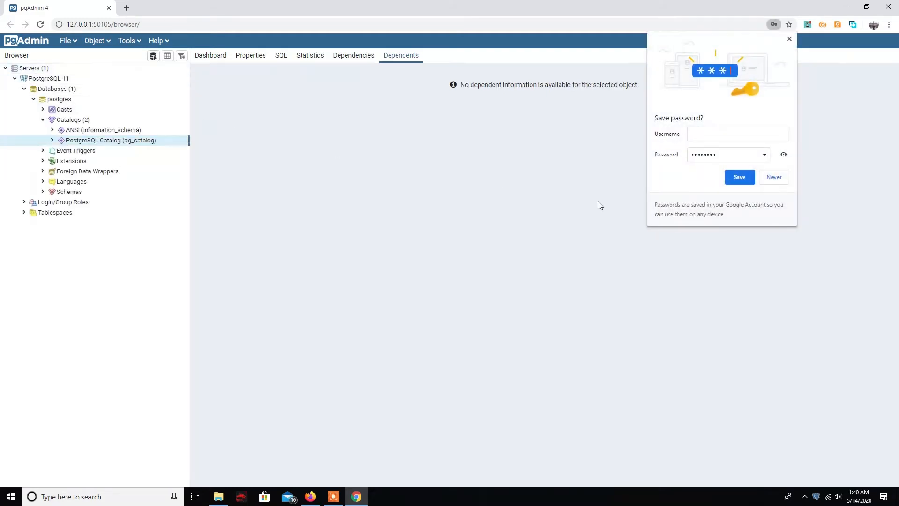
{"action": "left_click", "coordinate": [737, 177]}
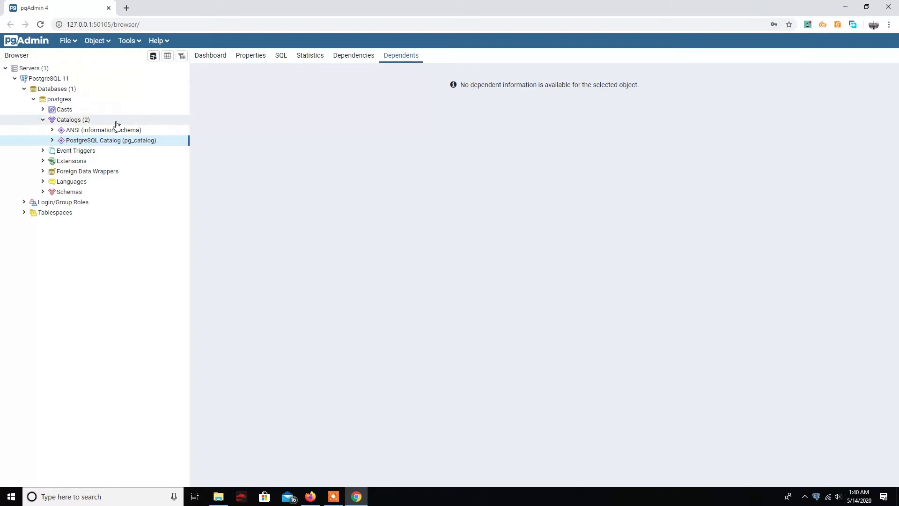
Examine the Databases node of the PostgreSQL 11 server and its postgres database
{"action": "left_click", "coordinate": [53, 99]}
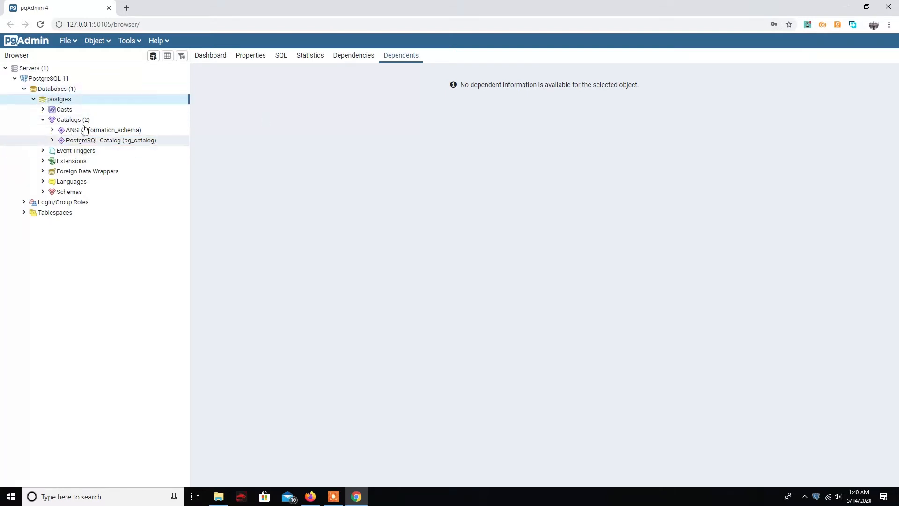
{"action": "left_click", "coordinate": [72, 89]}
{"action": "left_click", "coordinate": [75, 100]}
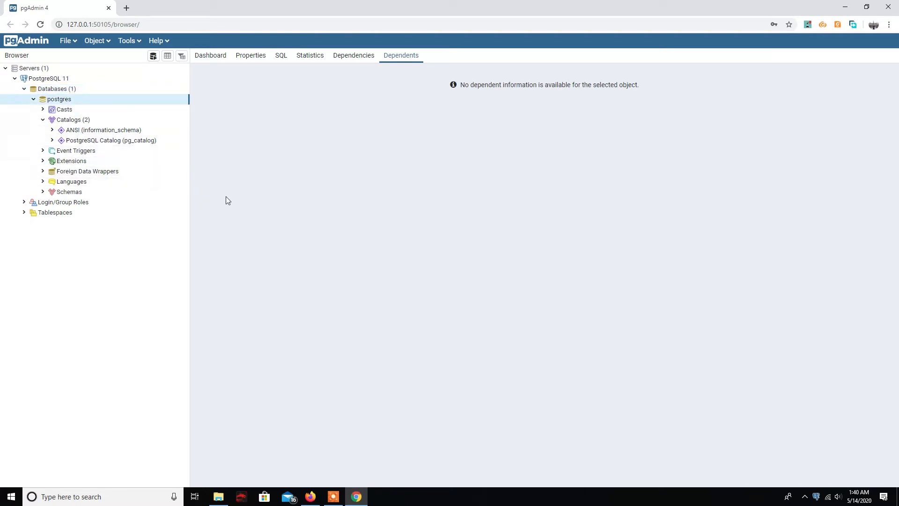
{"action": "double_click", "coordinate": [60, 89]}
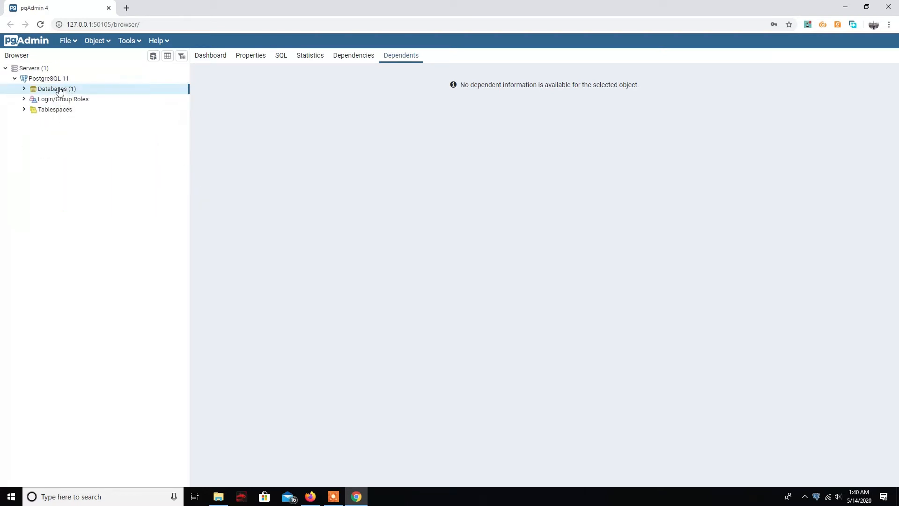
{"action": "left_click", "coordinate": [24, 89]}
{"action": "right_click", "coordinate": [61, 102]}
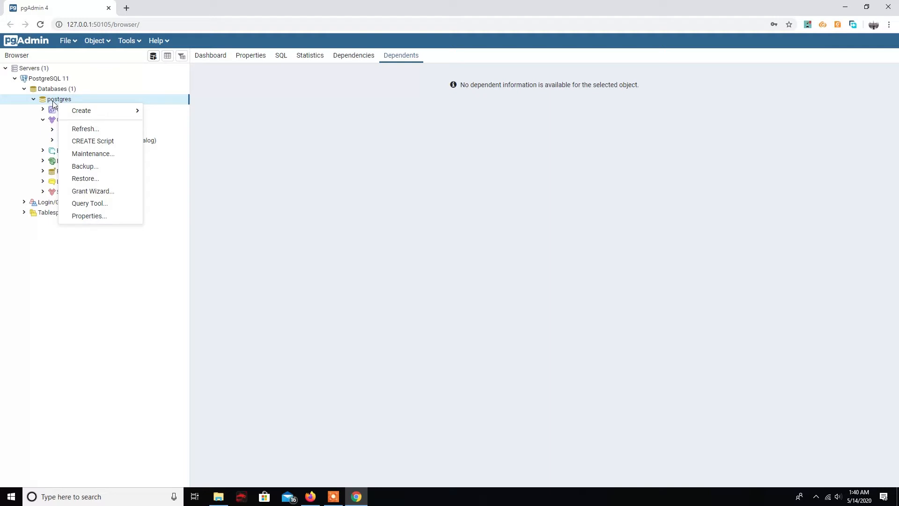
{"action": "left_click", "coordinate": [53, 104]}
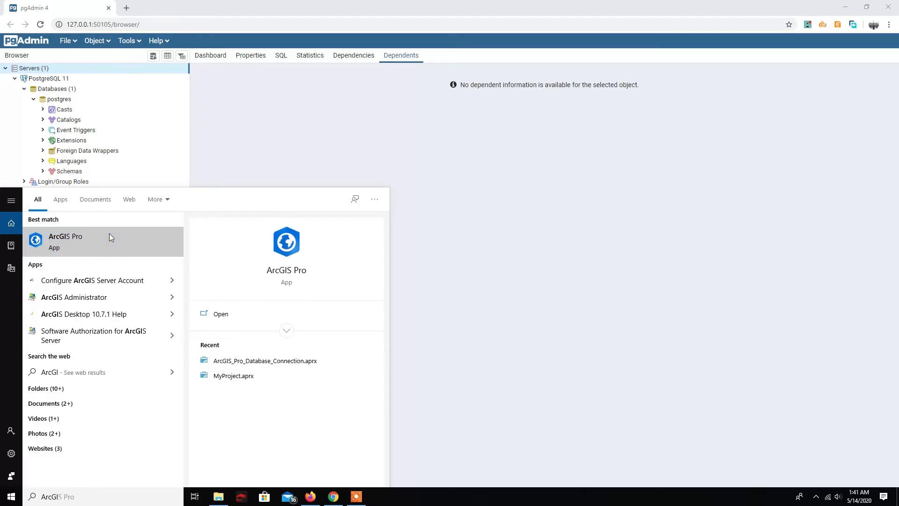
Switch to ArcGIS Pro and create a Map project named Create_Enterprise_Database in the default projects folder
{"action": "left_click", "coordinate": [109, 236]}
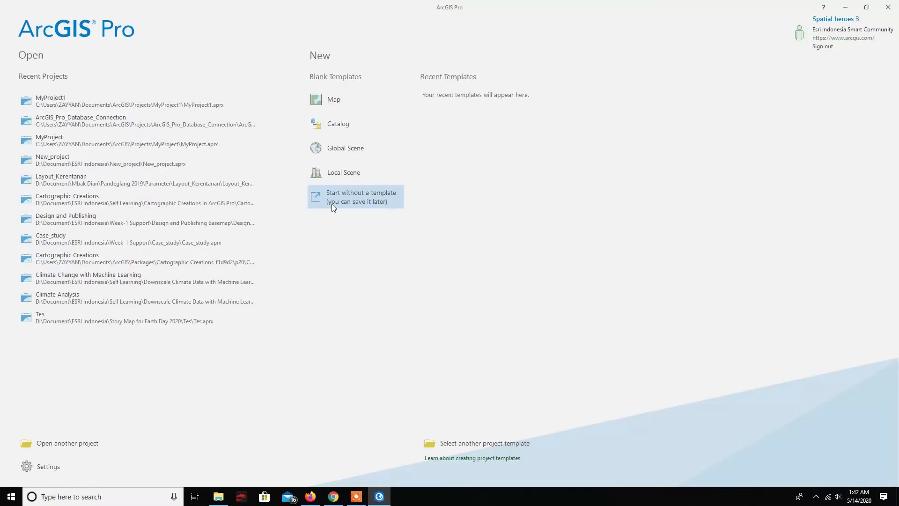
{"action": "left_click", "coordinate": [332, 100]}
{"action": "left_click_drag", "start_coordinate": [424, 227], "coordinate": [331, 220]}
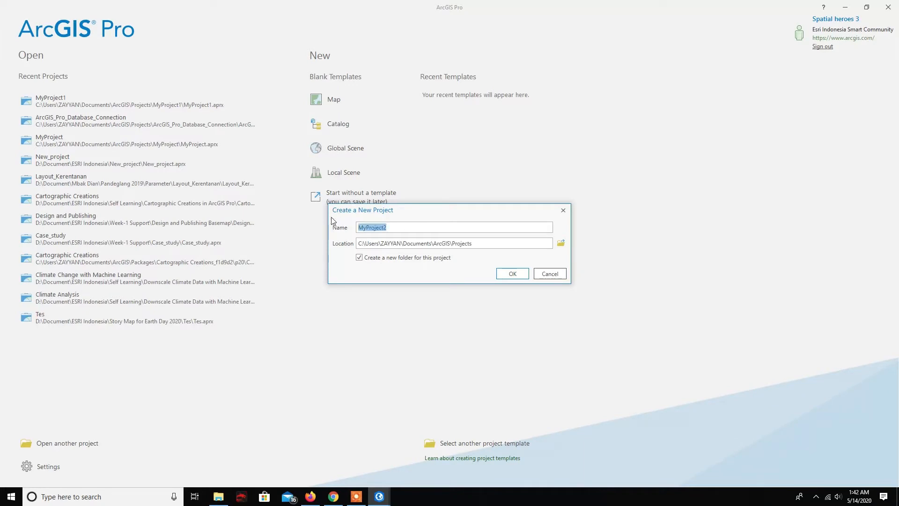
{"action": "type", "text": "Create_Enterprise_Database"}
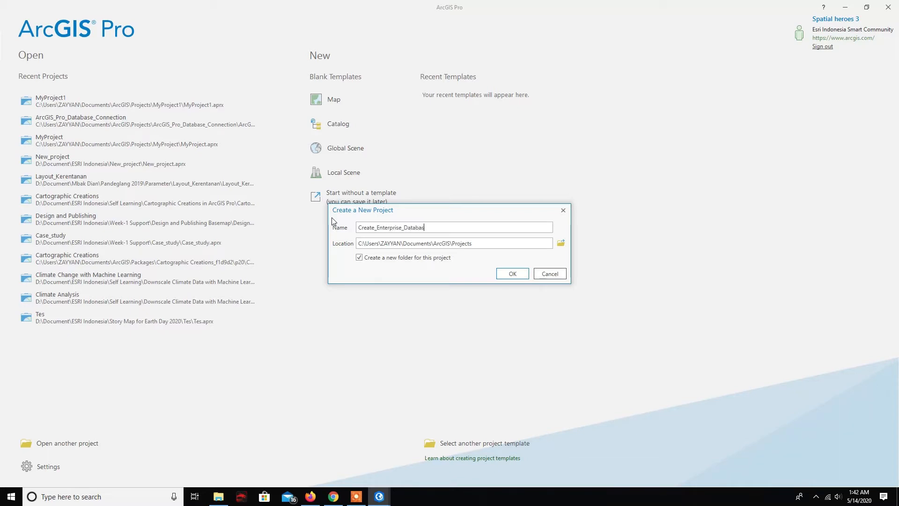
{"action": "left_click", "coordinate": [523, 272]}
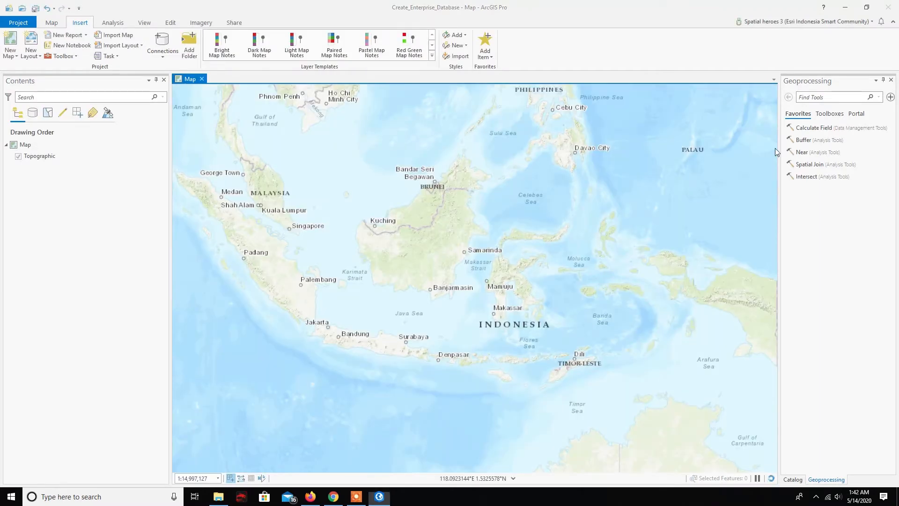
Search the geoprocessing tools for "create enter" and open Create Enterprise Geodatabase
{"action": "left_click", "coordinate": [820, 98]}
{"action": "type", "text": "create enter"}
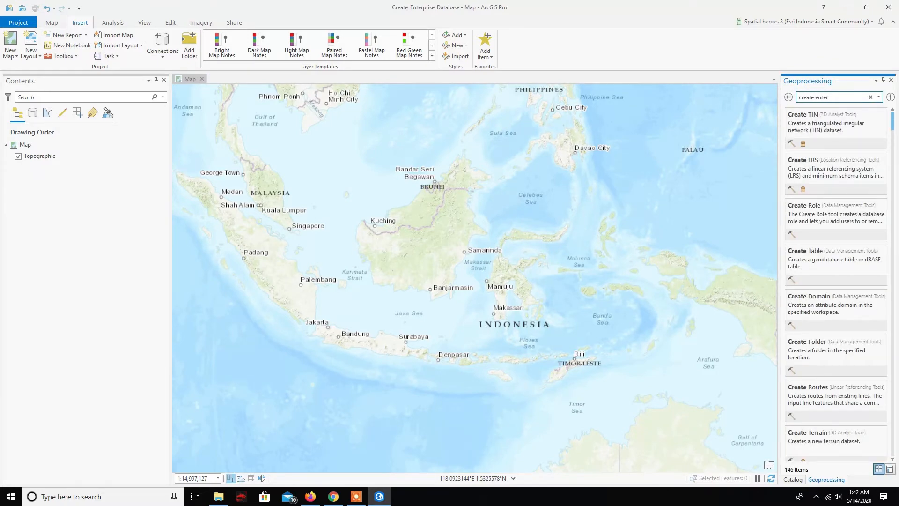
{"action": "left_click", "coordinate": [873, 127]}
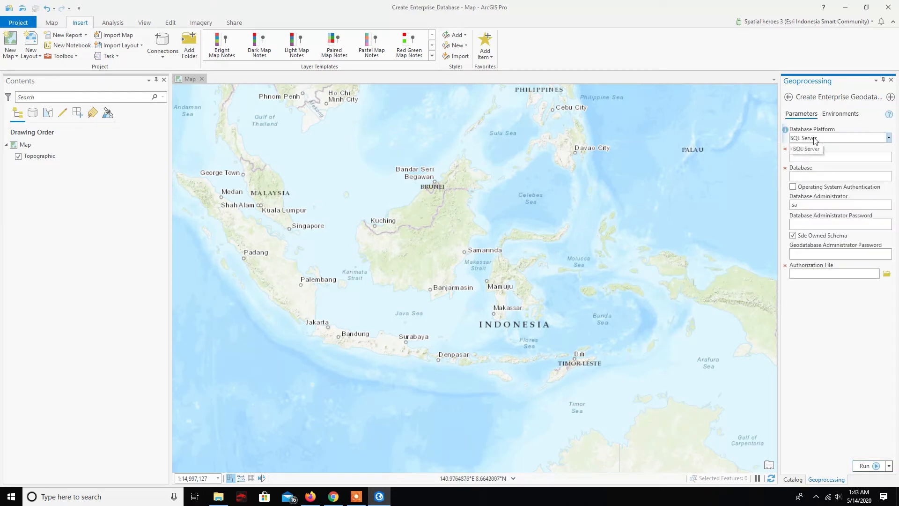
Set the platform to PostgreSQL, instance to localhost and database to arcgis_database, and enter the database and geodatabase administrator passwords
{"action": "left_click", "coordinate": [819, 139]}
{"action": "left_click", "coordinate": [818, 158]}
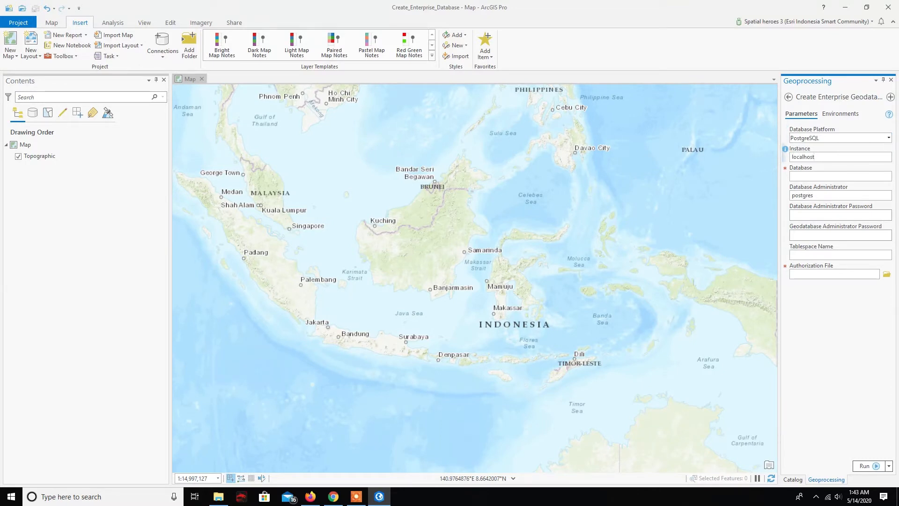
{"action": "left_click", "coordinate": [824, 176]}
{"action": "left_click", "coordinate": [838, 214]}
{"action": "type", "text": "********"}
{"action": "left_click", "coordinate": [833, 236]}
{"action": "type", "text": "********"}
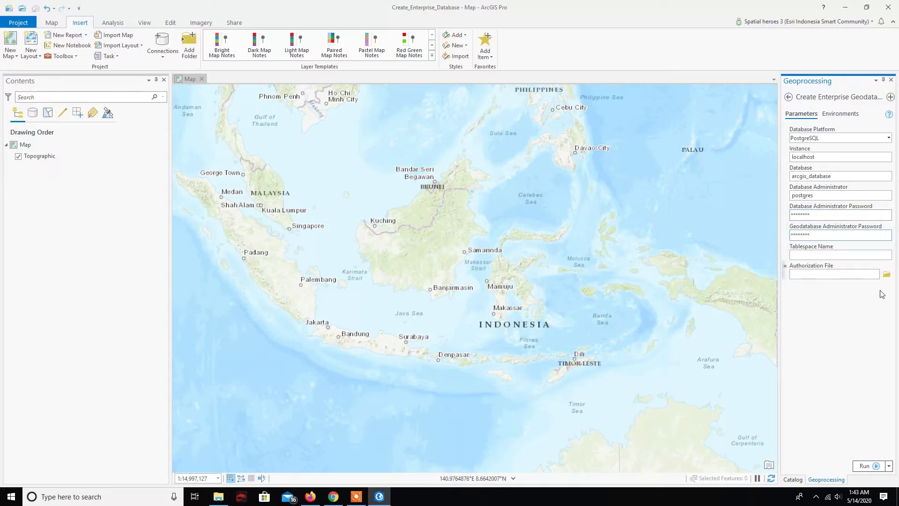
Locate the keycodes authorization file in C:\Program Files (x86)\Esri\License10.7\sysgen
{"action": "left_click", "coordinate": [886, 275]}
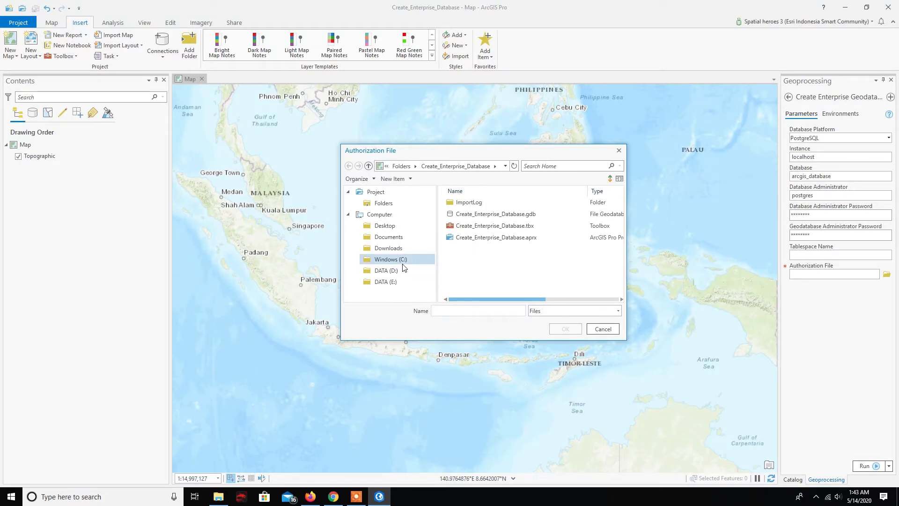
{"action": "left_click", "coordinate": [402, 263]}
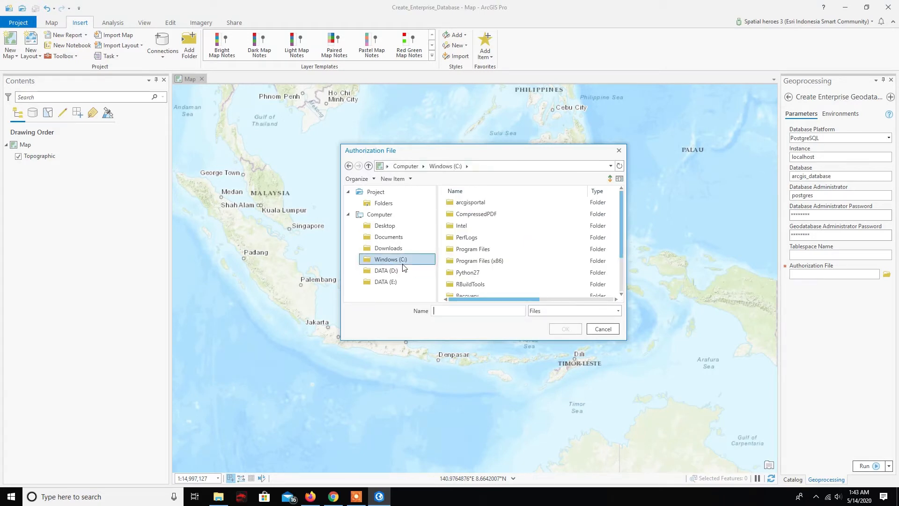
{"action": "double_click", "coordinate": [452, 250]}
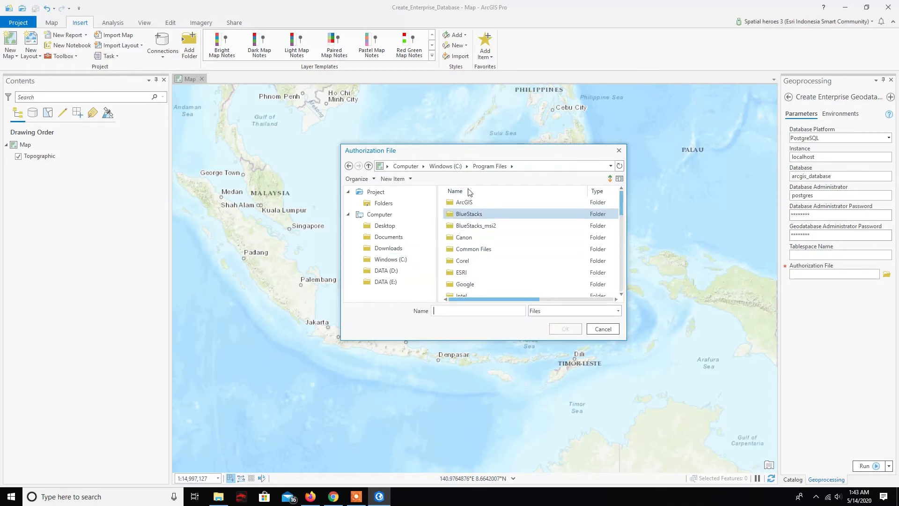
{"action": "left_click", "coordinate": [454, 166]}
{"action": "double_click", "coordinate": [473, 261]}
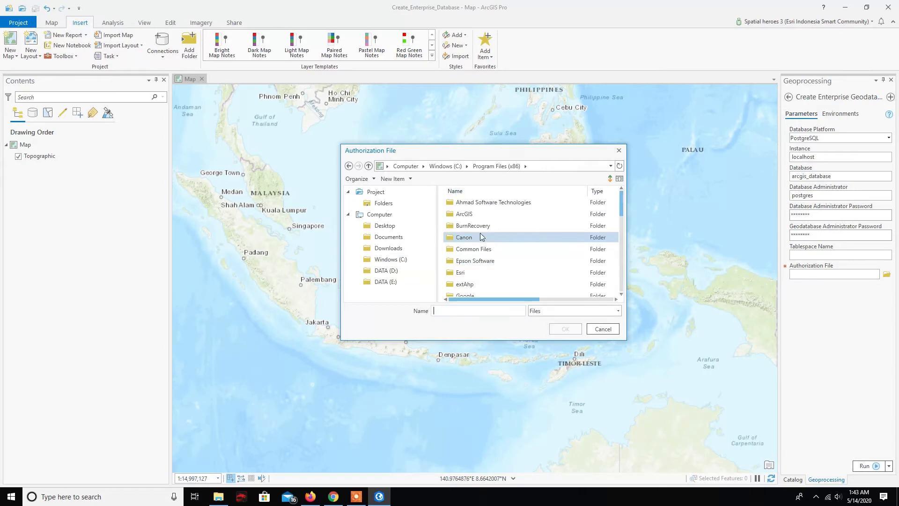
{"action": "double_click", "coordinate": [471, 272]}
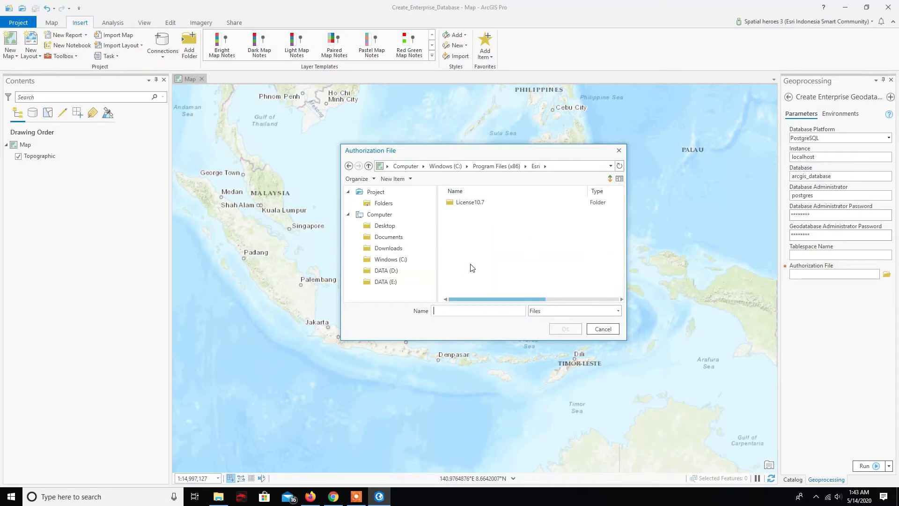
{"action": "double_click", "coordinate": [478, 207]}
{"action": "double_click", "coordinate": [478, 206]}
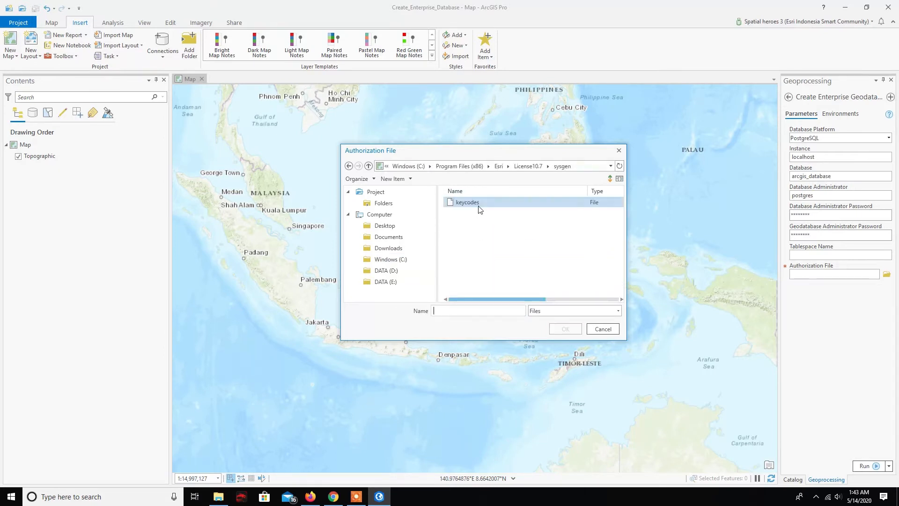
{"action": "left_click", "coordinate": [480, 208]}
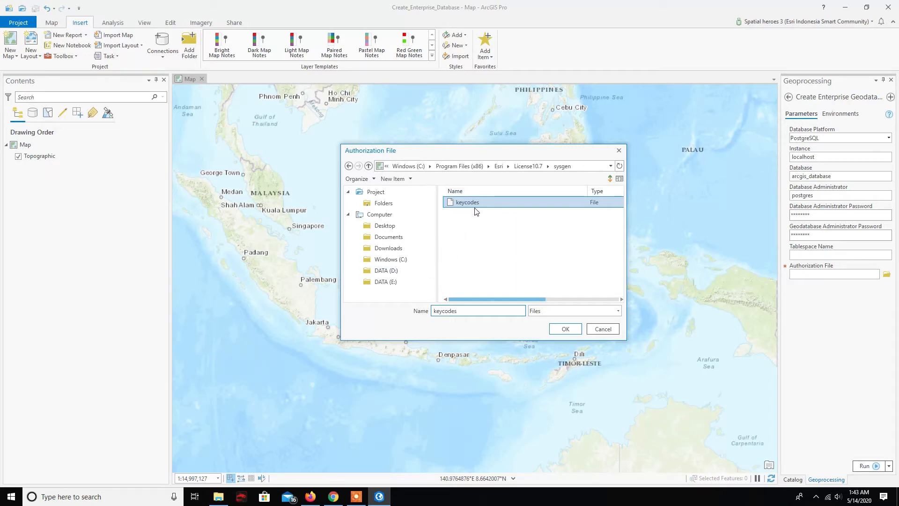
Set the authorization file to keycodes.ecp from the DATA (D:) drive
{"action": "left_click", "coordinate": [400, 272]}
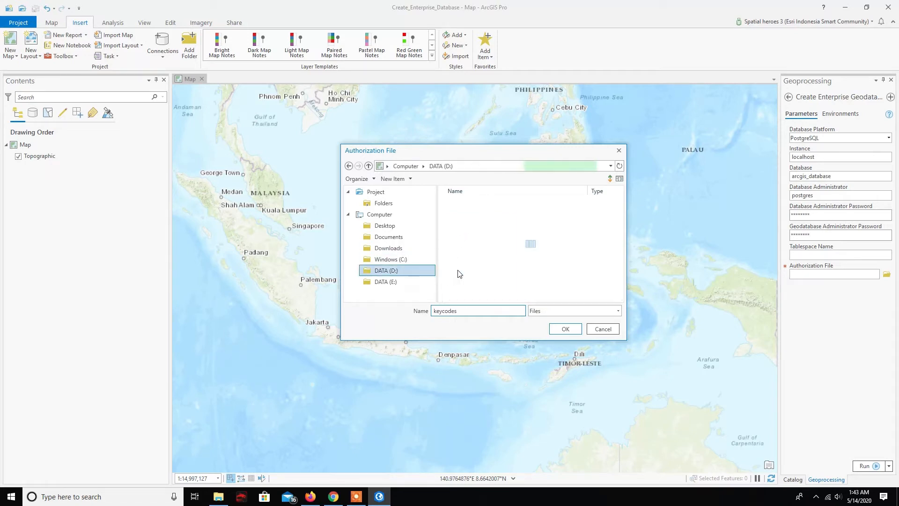
{"action": "scroll", "coordinate": [472, 281], "scroll_direction": "down", "scroll_amount": 1}
{"action": "scroll", "coordinate": [472, 281], "scroll_direction": "down", "scroll_amount": 1}
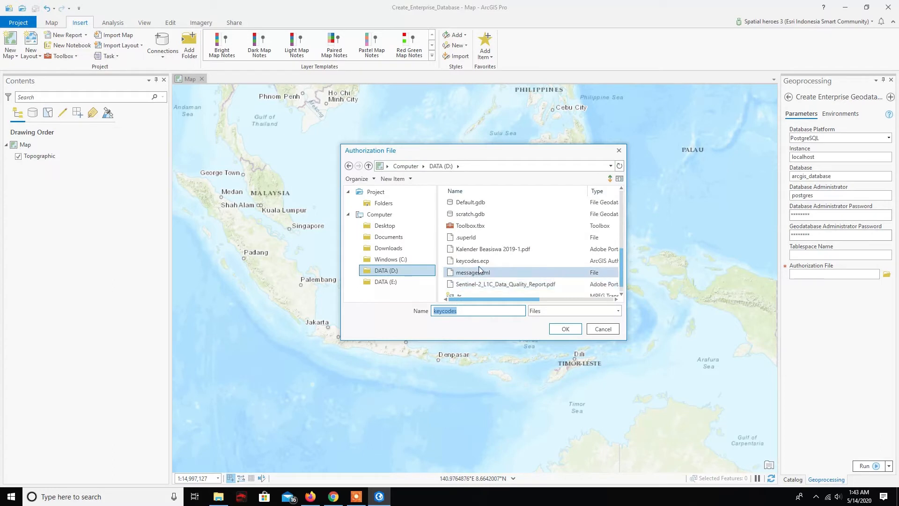
{"action": "left_click", "coordinate": [482, 262]}
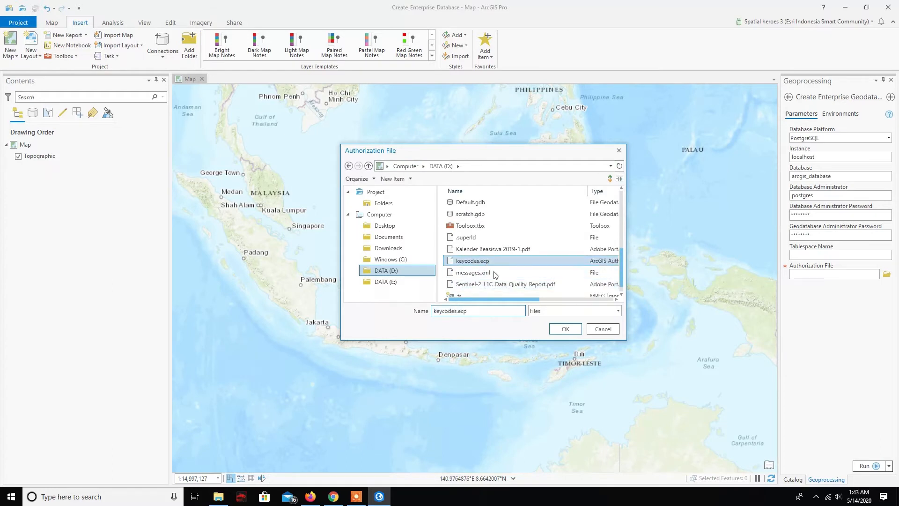
{"action": "left_click", "coordinate": [562, 330]}
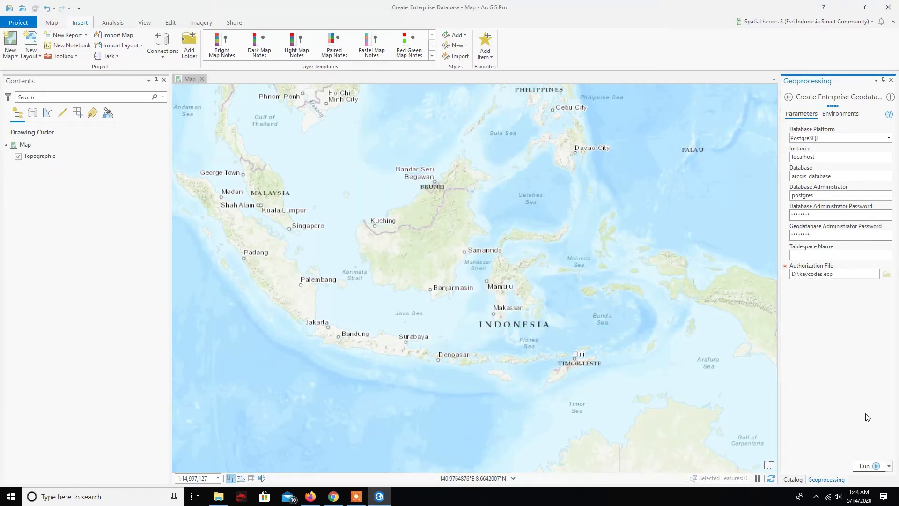
Try to run Create Enterprise Geodatabase and open the details of the run
{"action": "left_click", "coordinate": [872, 468]}
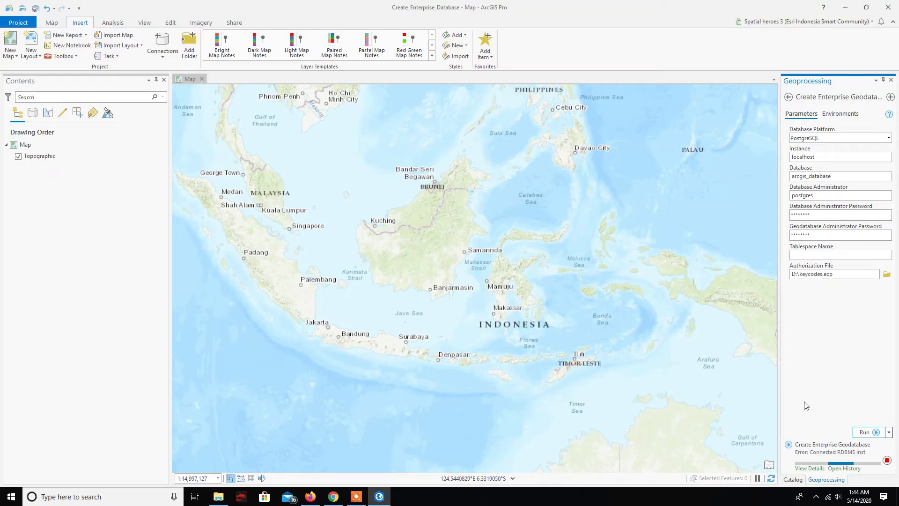
{"action": "left_click", "coordinate": [817, 468]}
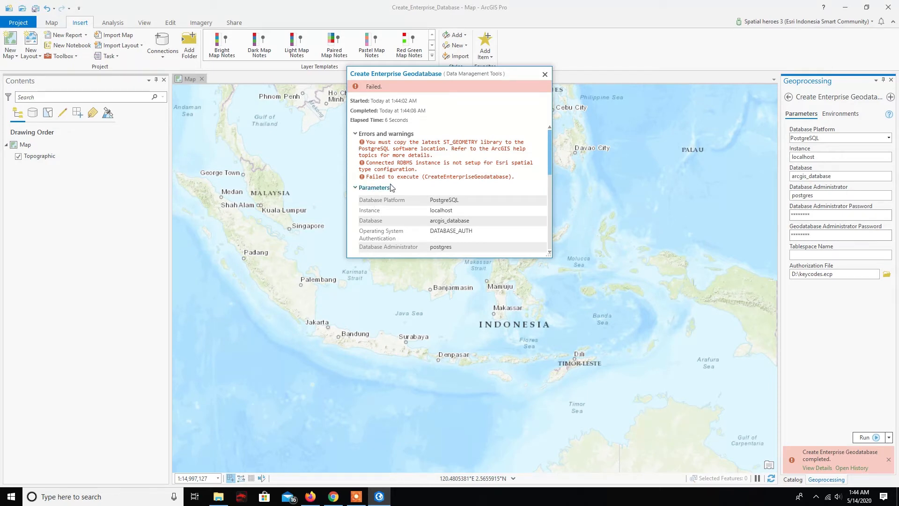
Switch to Firefox, search the web for "myesri" and open the My Esri site
{"action": "left_click", "coordinate": [318, 497]}
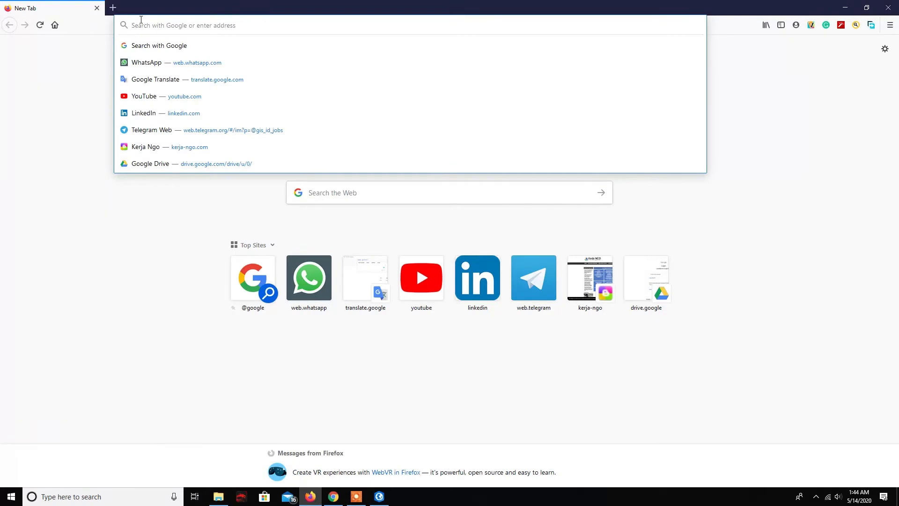
{"action": "type", "text": "myesri"}
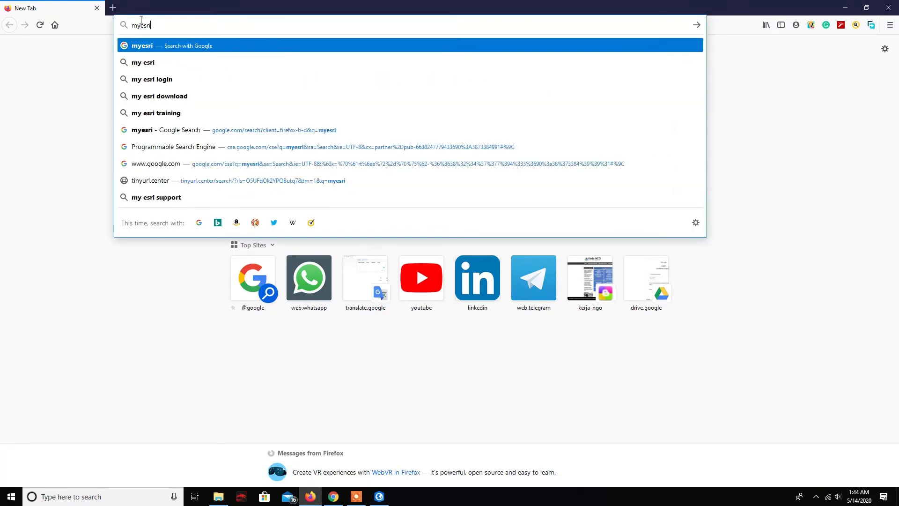
{"action": "key", "text": "Return"}
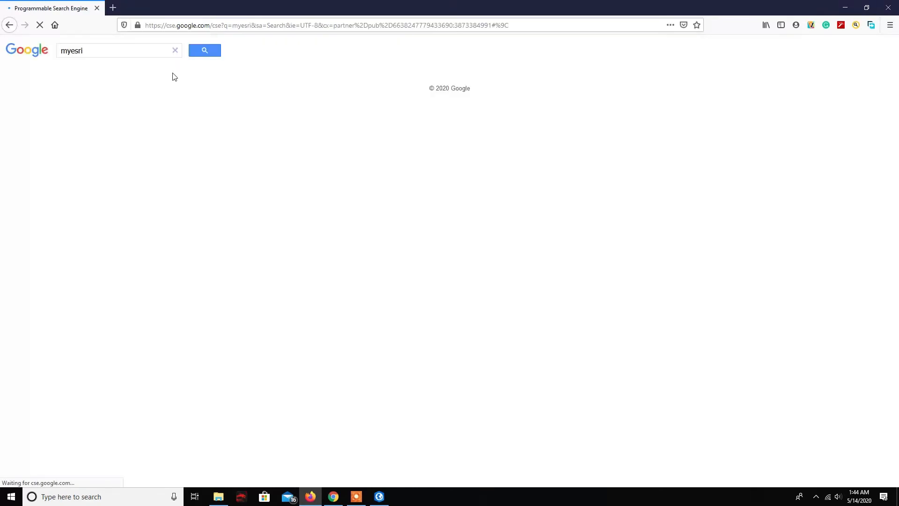
{"action": "left_click", "coordinate": [24, 146]}
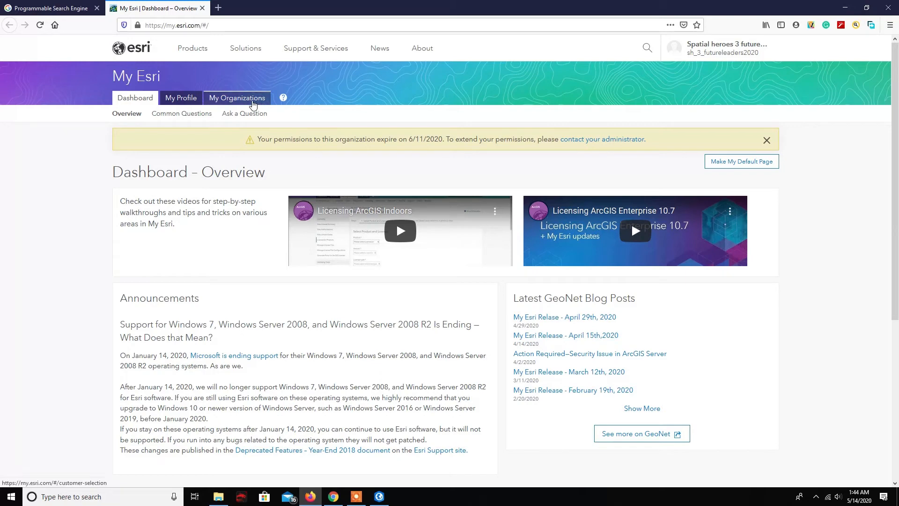
Open the Database Support Files downloads of the organization in My Esri
{"action": "left_click", "coordinate": [252, 102]}
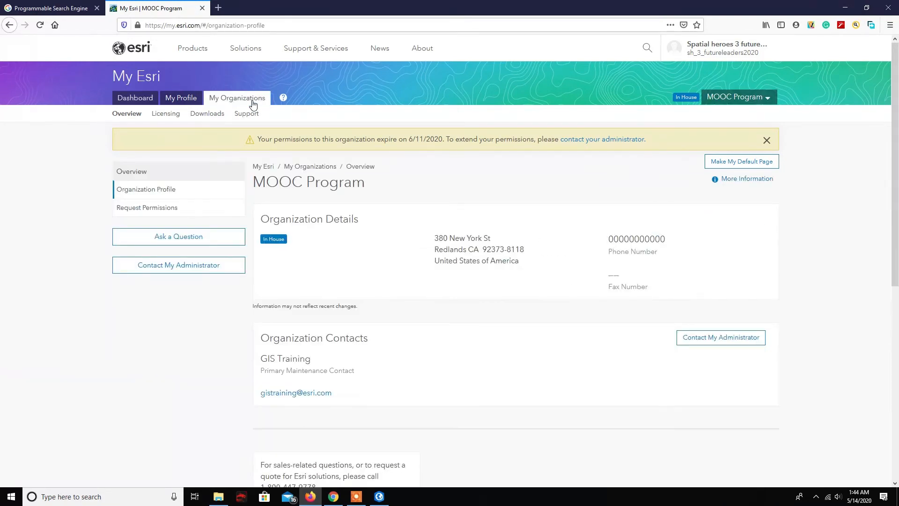
{"action": "left_click", "coordinate": [218, 120]}
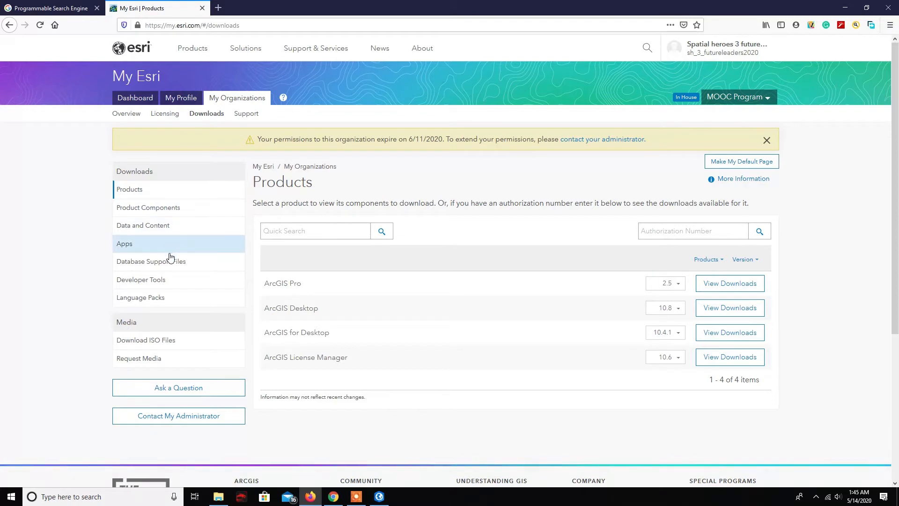
{"action": "left_click", "coordinate": [164, 267]}
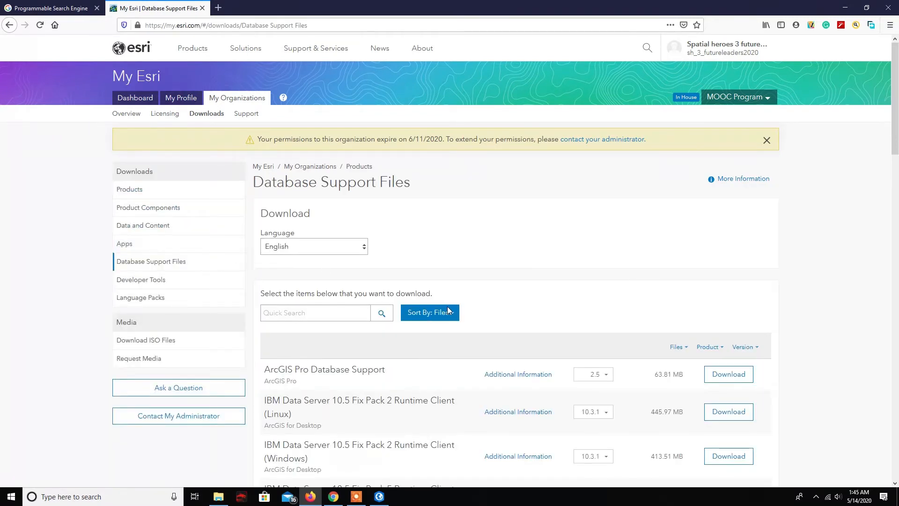
Download the ArcGIS Pro Database Support 2.5 archive to the Downloads folder with Free Download Manager
{"action": "scroll", "coordinate": [459, 305], "scroll_direction": "down", "scroll_amount": 2}
{"action": "scroll", "coordinate": [470, 307], "scroll_direction": "down", "scroll_amount": 2}
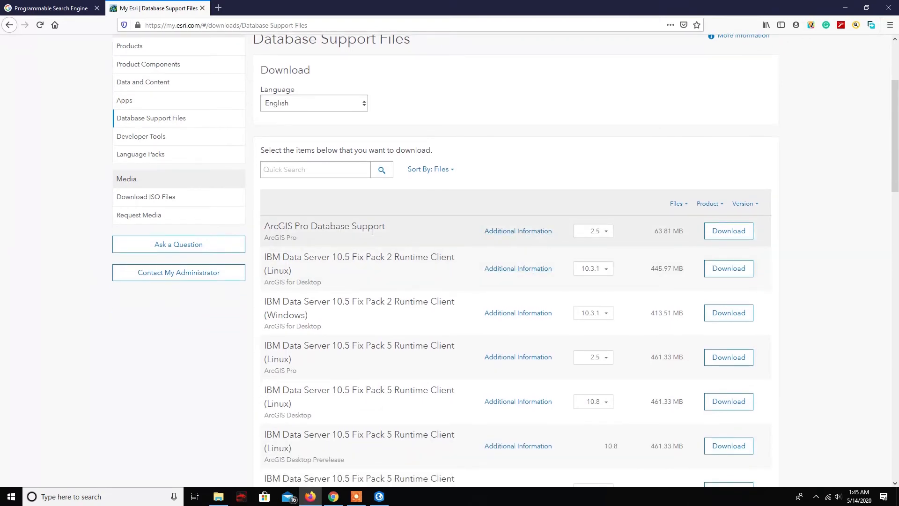
{"action": "left_click", "coordinate": [606, 233]}
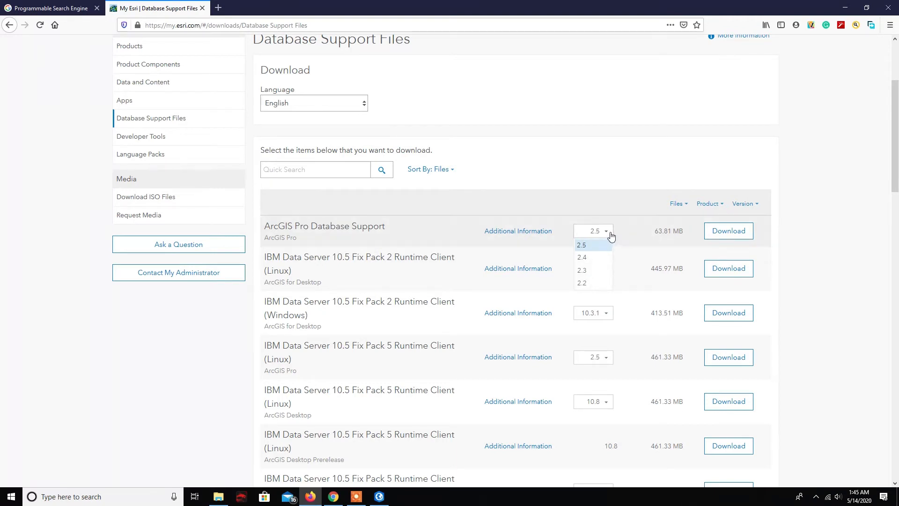
{"action": "left_click", "coordinate": [611, 235]}
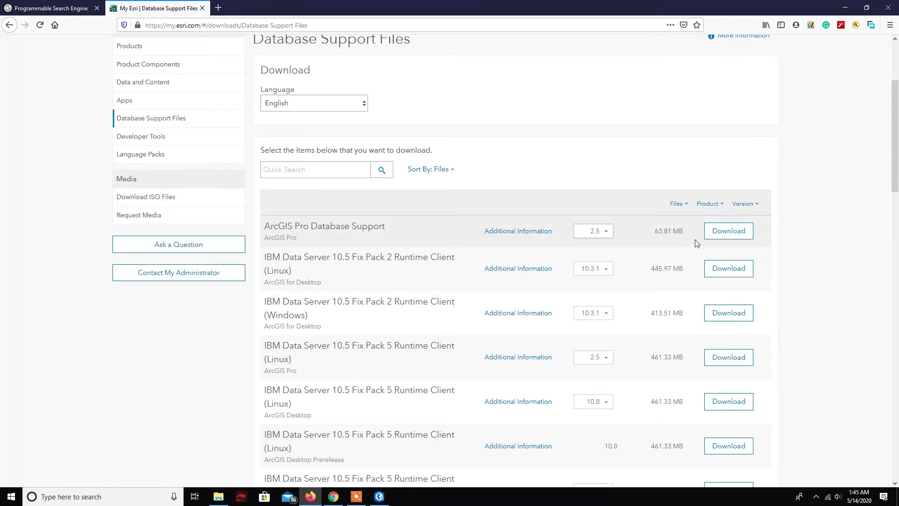
{"action": "left_click", "coordinate": [727, 236]}
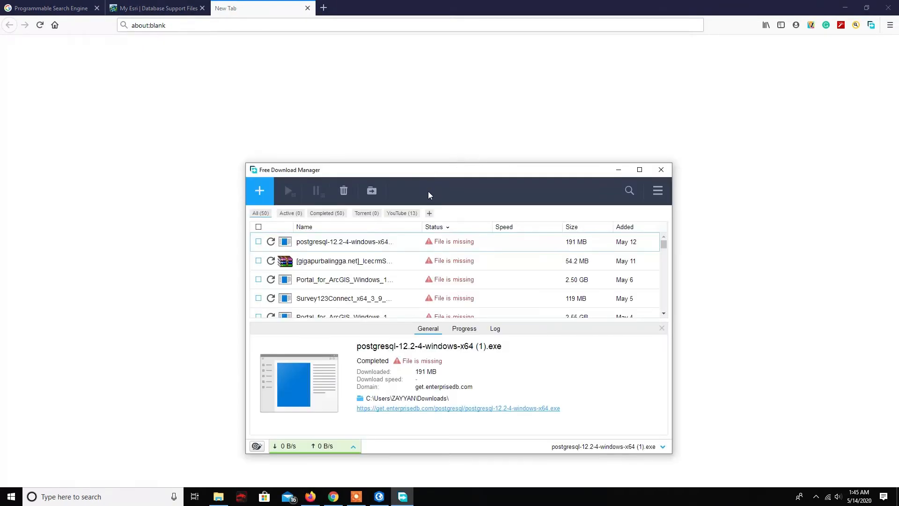
{"action": "left_click", "coordinate": [547, 347]}
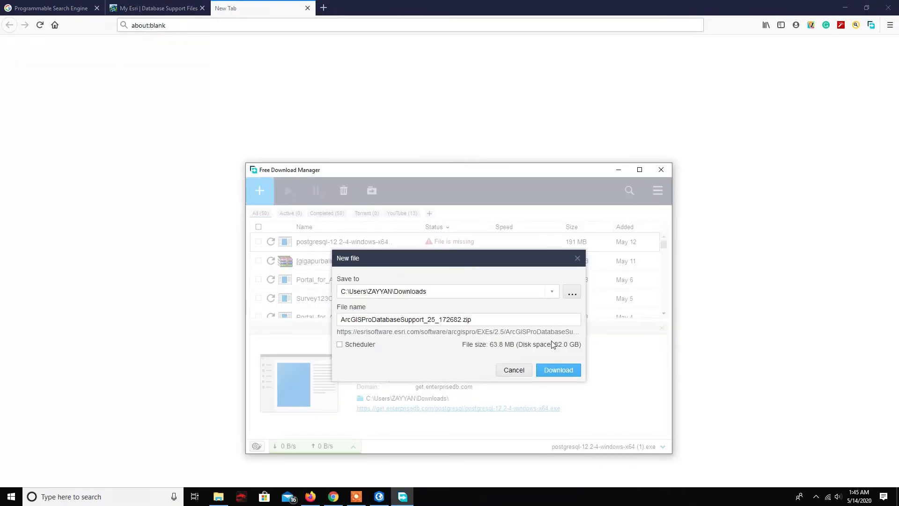
{"action": "left_click", "coordinate": [560, 370]}
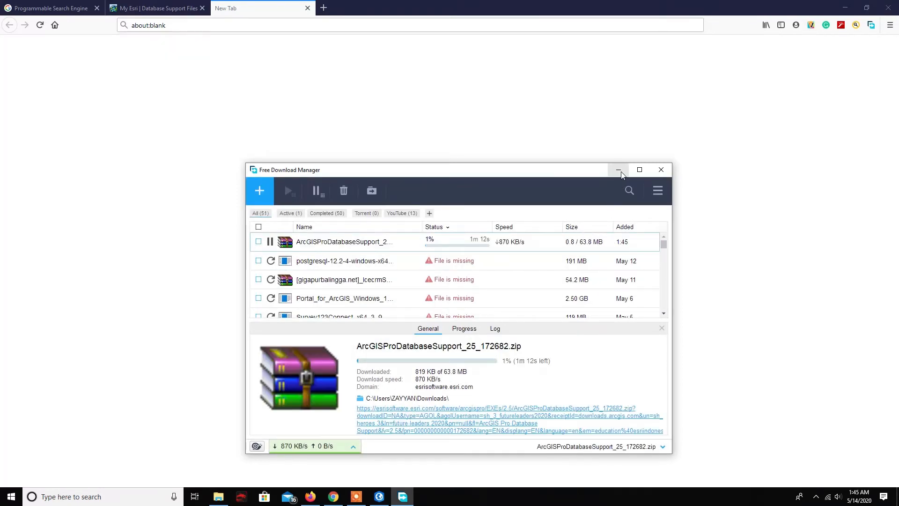
{"action": "left_click", "coordinate": [660, 171]}
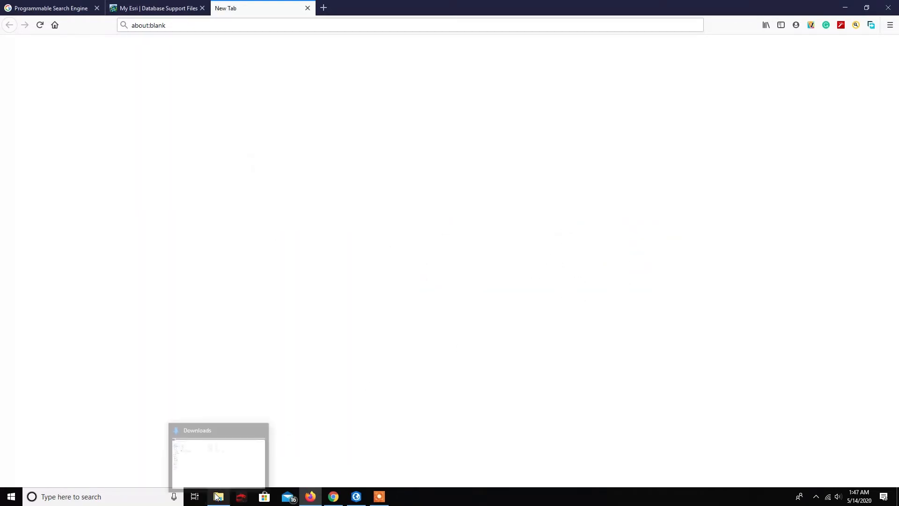
Switch to File Explorer and extract ArcGISProDatabaseSupport_25_172682.zip into the Downloads folder
{"action": "left_click", "coordinate": [218, 496]}
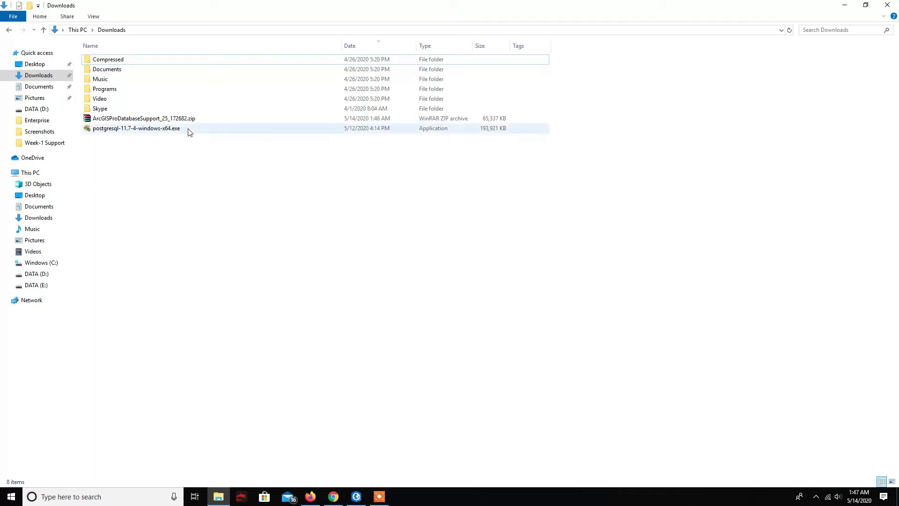
{"action": "left_click", "coordinate": [155, 120]}
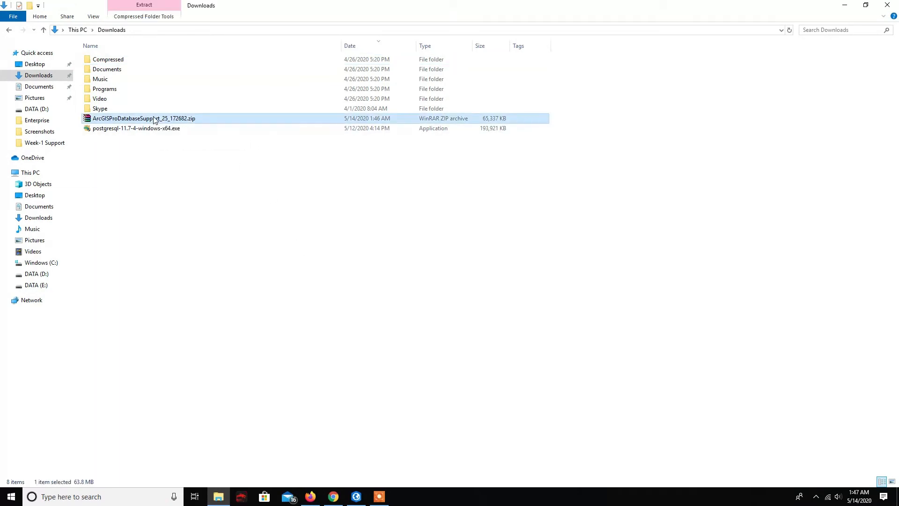
{"action": "right_click", "coordinate": [155, 120]}
{"action": "left_click", "coordinate": [224, 155]}
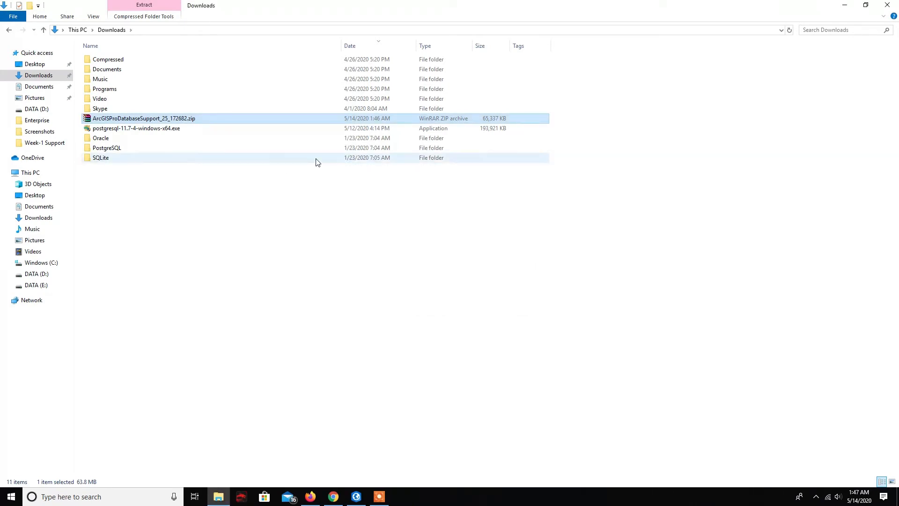
Copy st_geometry.dll from the extracted PostgreSQL\11\Windows64 folder
{"action": "left_click", "coordinate": [142, 150]}
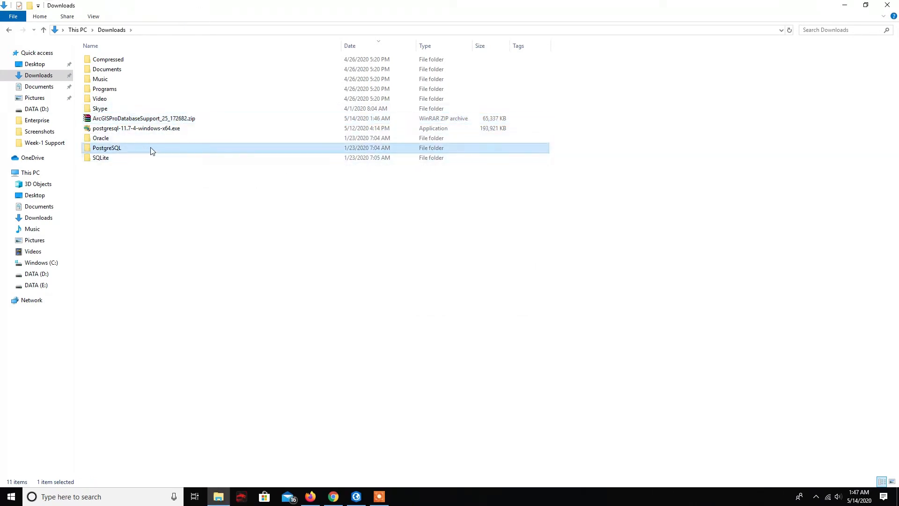
{"action": "double_click", "coordinate": [151, 149]}
{"action": "double_click", "coordinate": [144, 79]}
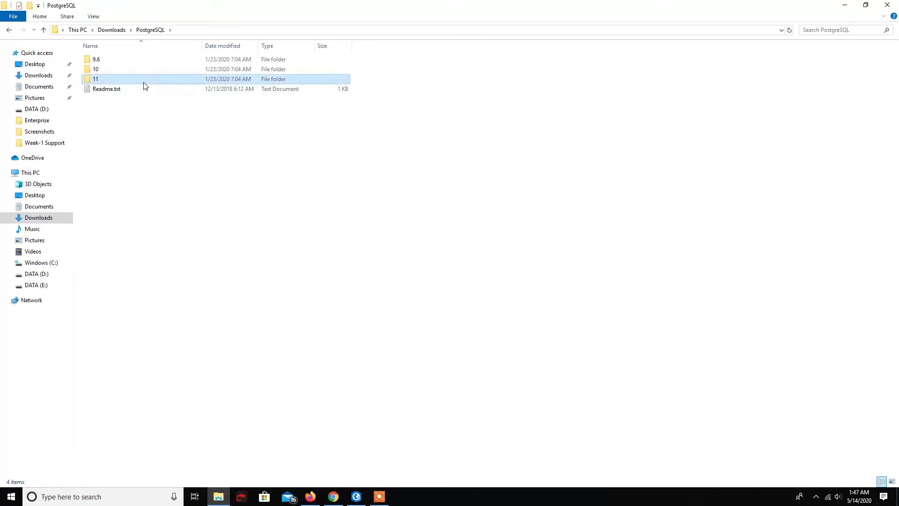
{"action": "double_click", "coordinate": [146, 74]}
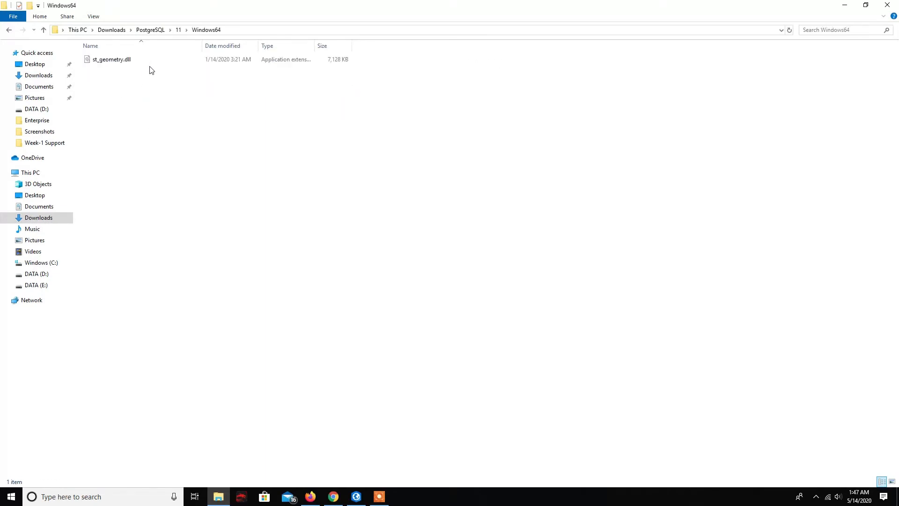
{"action": "left_click", "coordinate": [151, 63]}
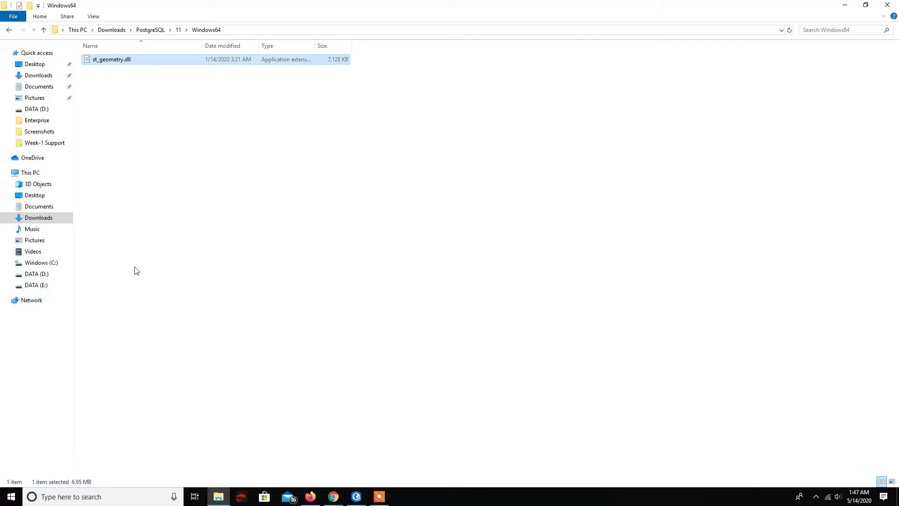
Paste st_geometry.dll into C:\Program Files\PostgreSQL\11\lib, replacing the existing file
{"action": "left_click", "coordinate": [60, 262]}
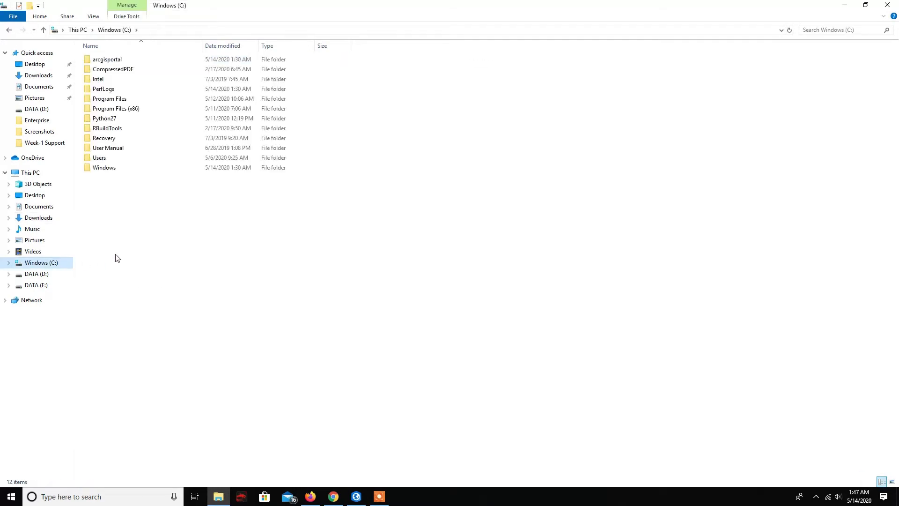
{"action": "double_click", "coordinate": [143, 99]}
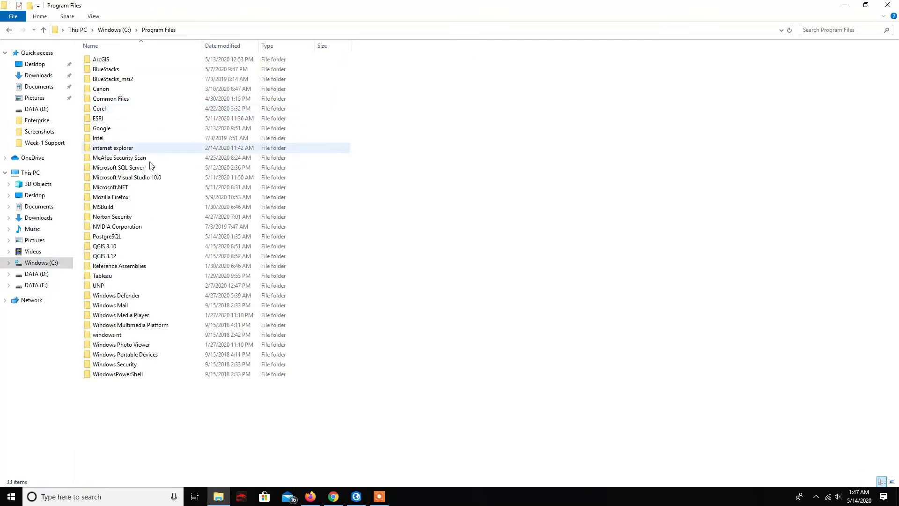
{"action": "double_click", "coordinate": [131, 237]}
{"action": "double_click", "coordinate": [158, 62]}
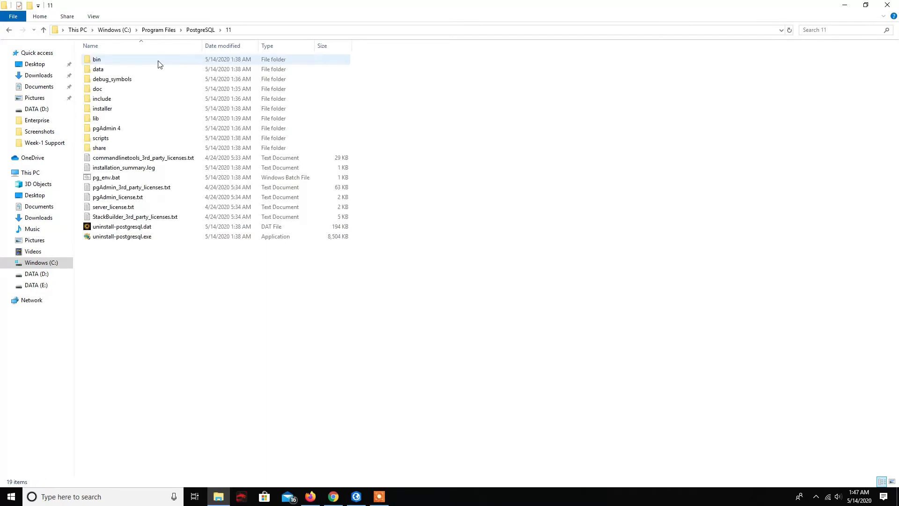
{"action": "double_click", "coordinate": [134, 119]}
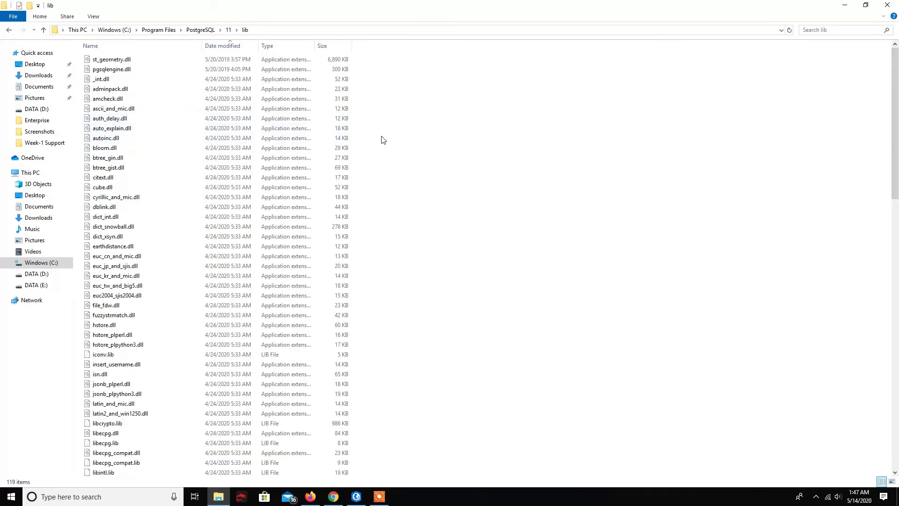
{"action": "key", "text": "ctrl+v"}
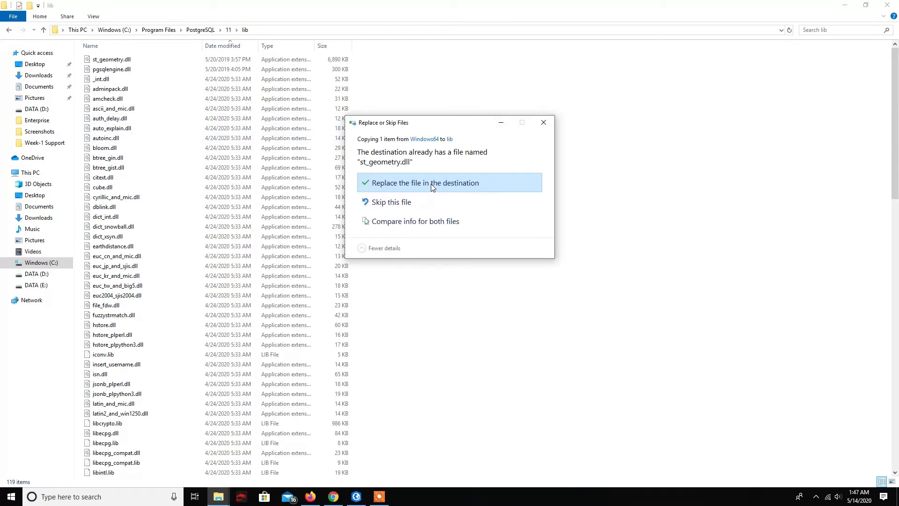
{"action": "left_click", "coordinate": [431, 187]}
{"action": "left_click", "coordinate": [440, 193]}
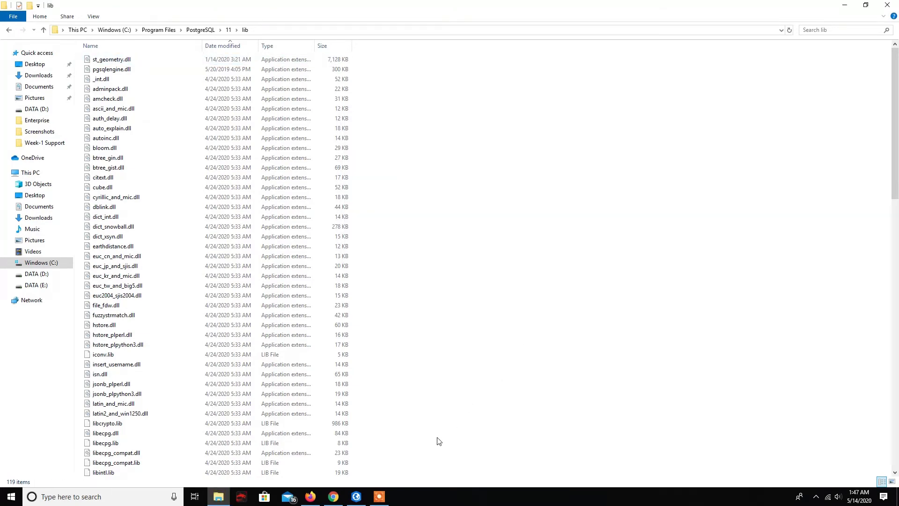
Switch back to ArcGIS Pro and rerun Create Enterprise Geodatabase with the same parameters
{"action": "left_click", "coordinate": [356, 496]}
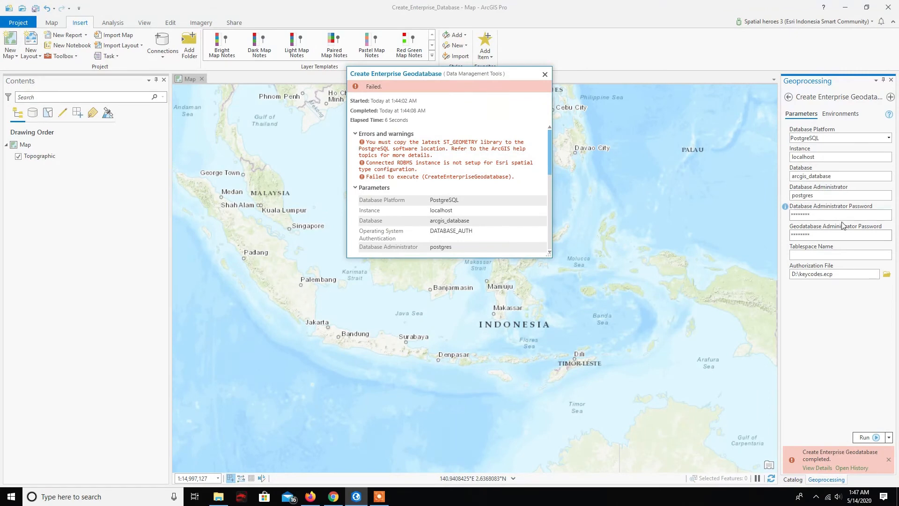
{"action": "left_click", "coordinate": [863, 437]}
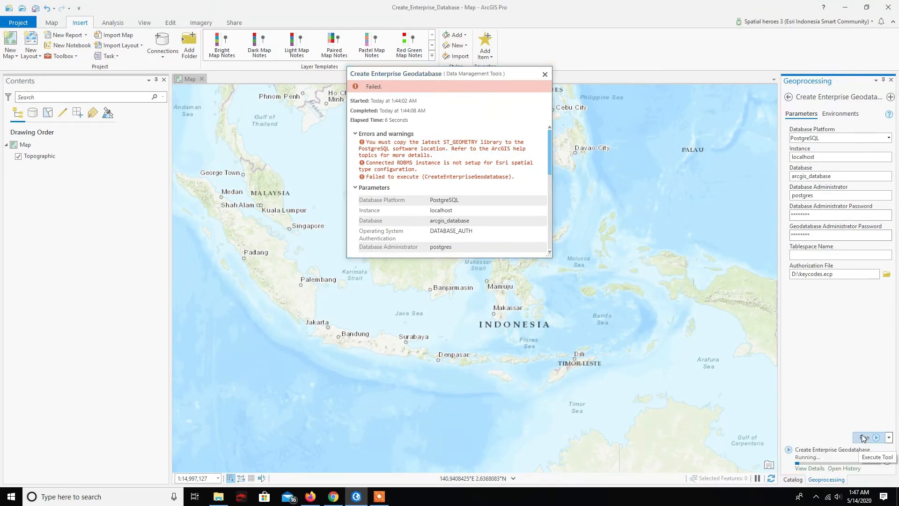
Close the geoprocessing run details and open a catalog view with the project's Databases item selected
{"action": "left_click", "coordinate": [826, 468]}
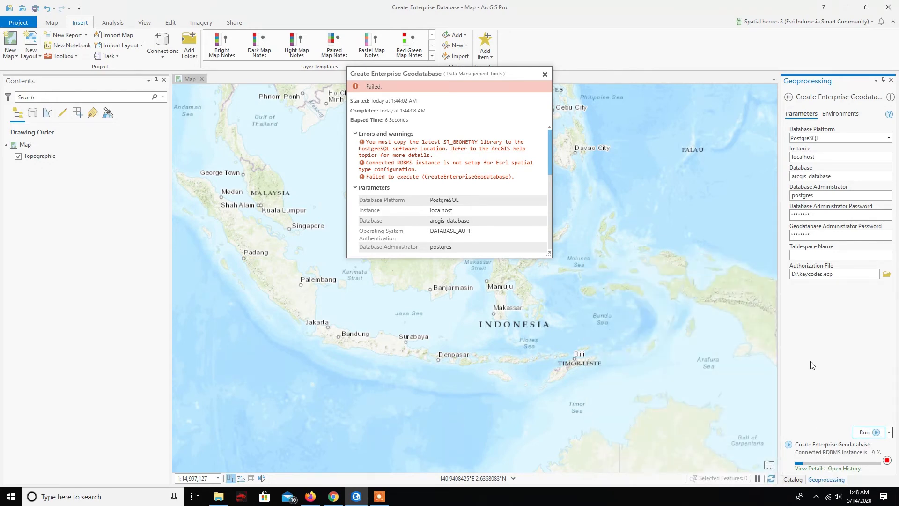
{"action": "left_click", "coordinate": [545, 74]}
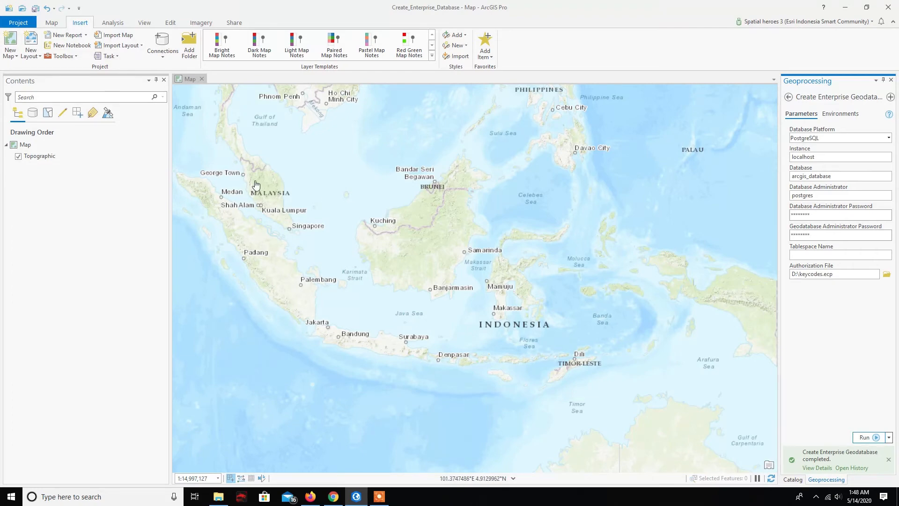
{"action": "left_click", "coordinate": [145, 23]}
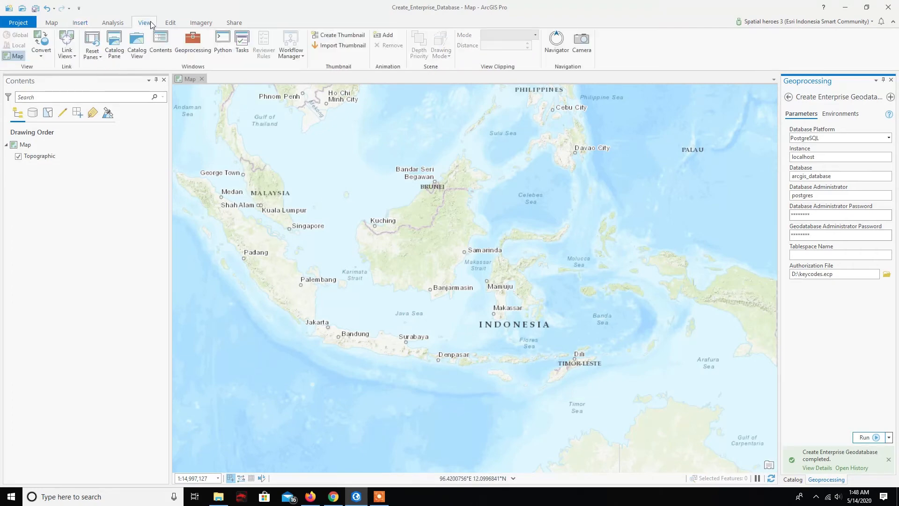
{"action": "left_click", "coordinate": [131, 55]}
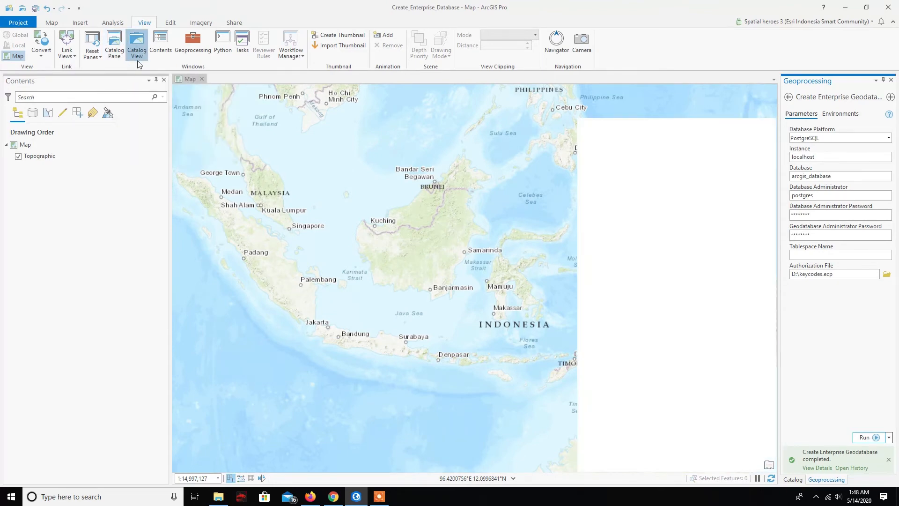
{"action": "left_click", "coordinate": [207, 141]}
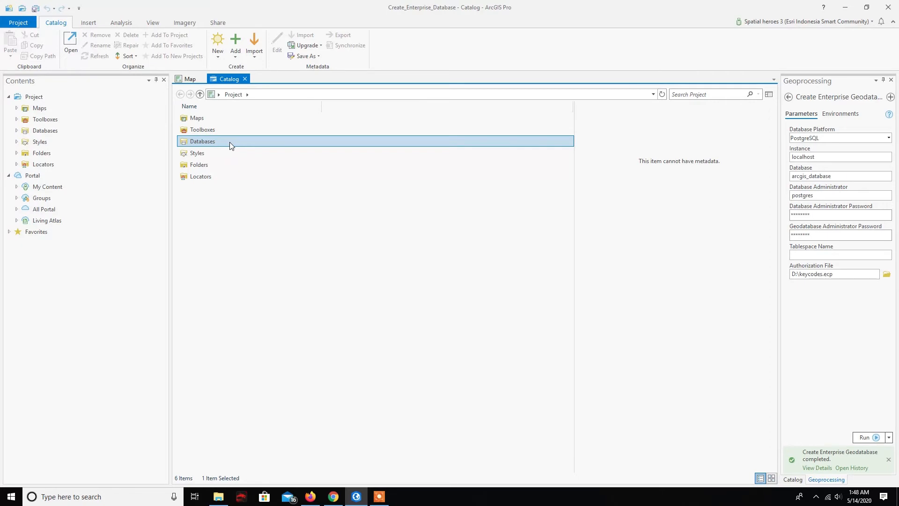
Launch pgAdmin 4, inspect arcgis_database under the PostgreSQL 11 server, and minimize the browser to return to ArcGIS Pro
{"action": "left_click", "coordinate": [136, 492]}
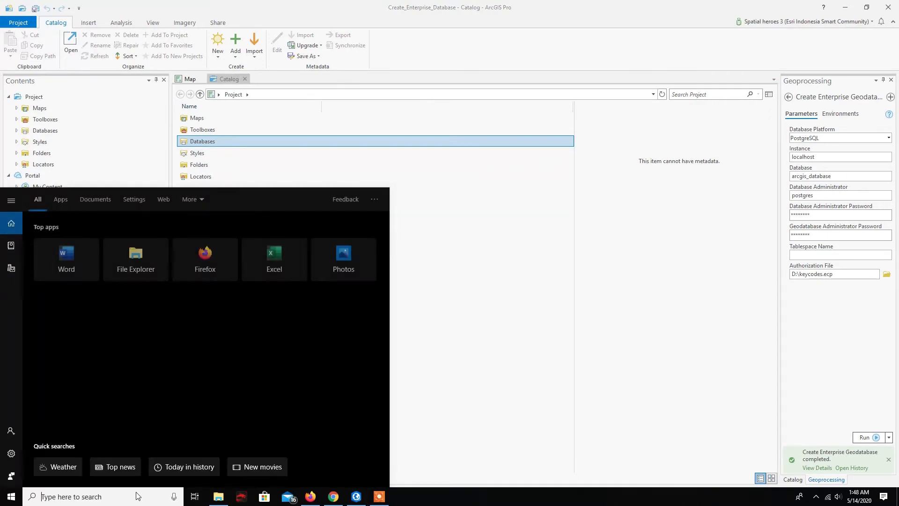
{"action": "type", "text": "pga"}
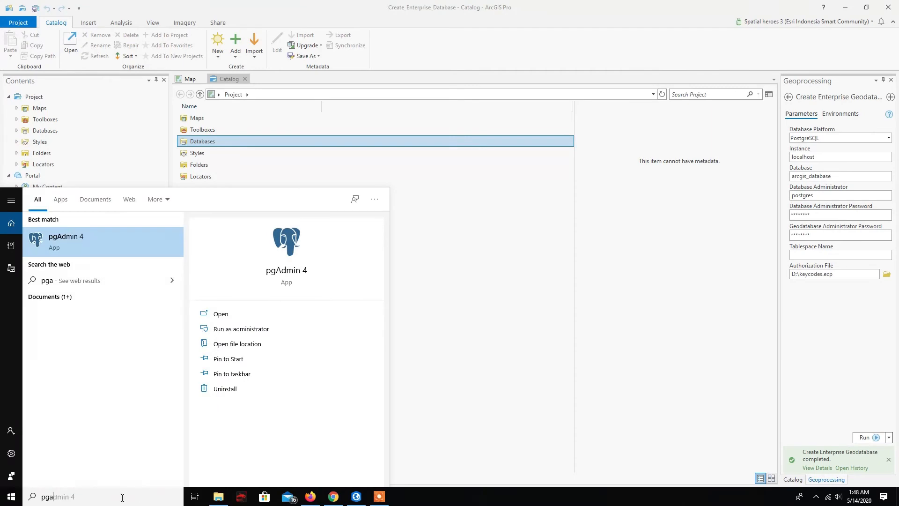
{"action": "left_click", "coordinate": [120, 250]}
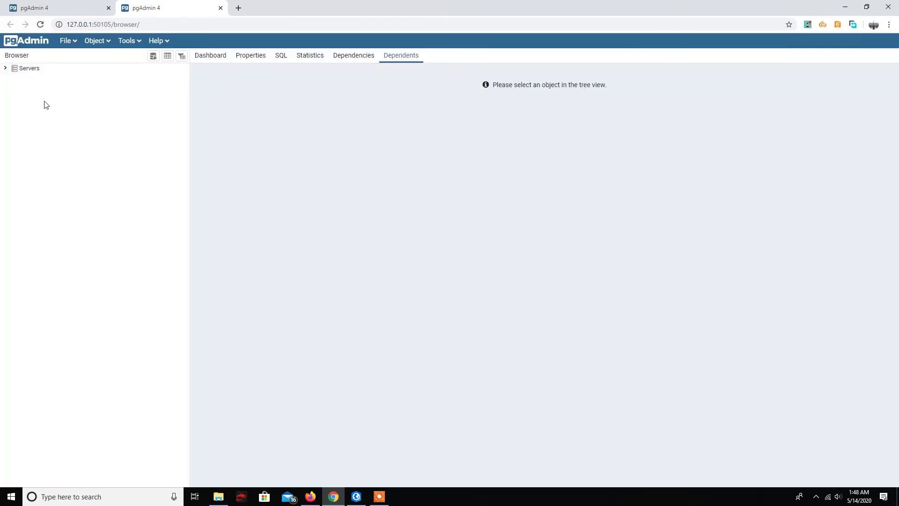
{"action": "left_click", "coordinate": [5, 68]}
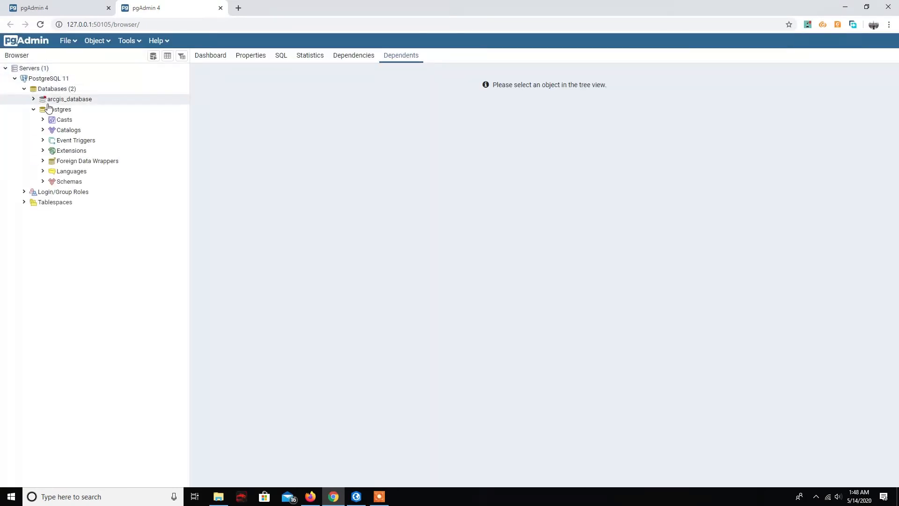
{"action": "left_click", "coordinate": [79, 102]}
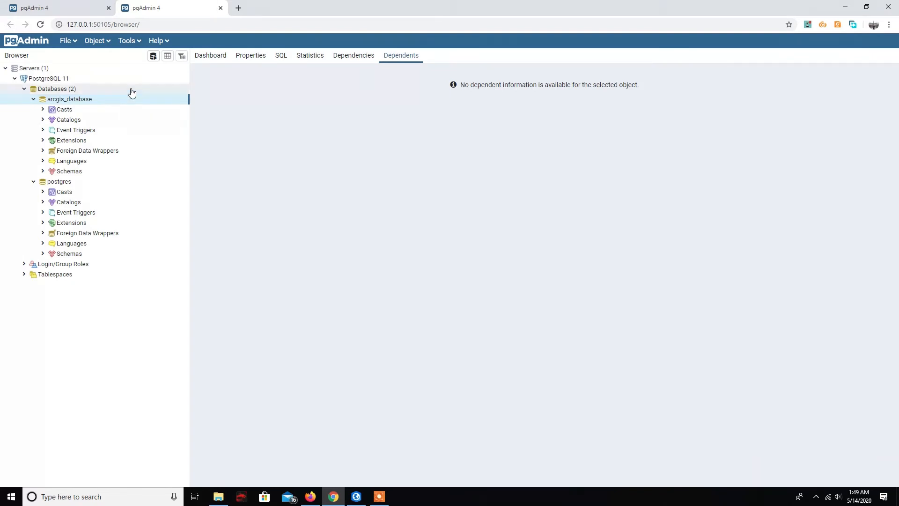
{"action": "left_click", "coordinate": [844, 7]}
Create a PostgreSQL database connection to arcgis_database on localhost with database authentication, user postgres and the account password, keeping its default name
{"action": "right_click", "coordinate": [205, 143]}
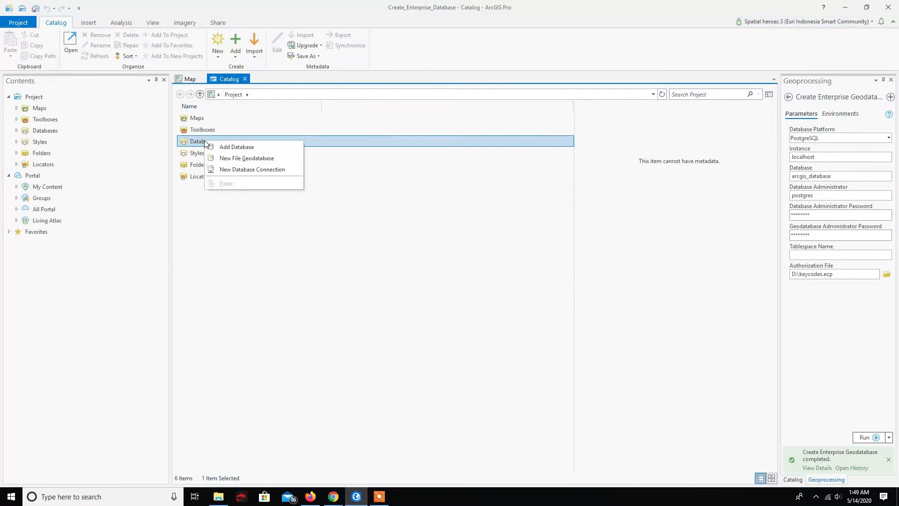
{"action": "left_click", "coordinate": [259, 170]}
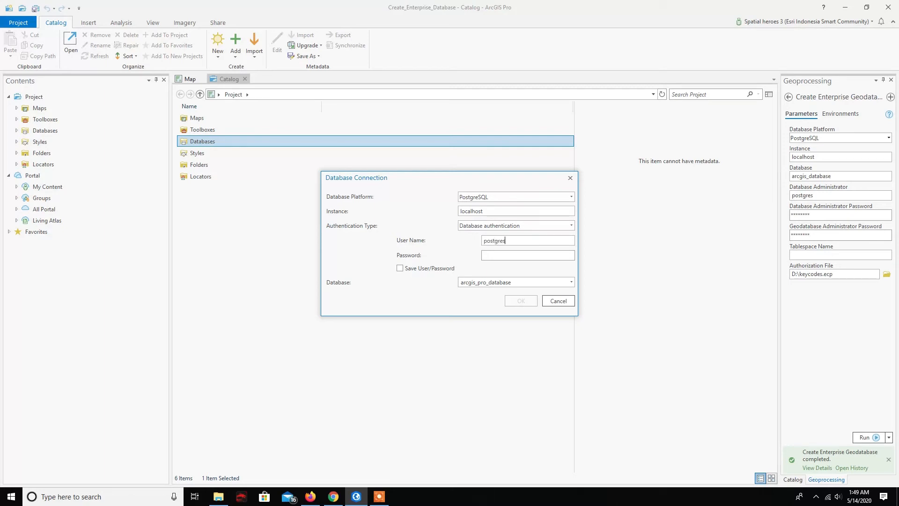
{"action": "type", "text": "p"}
{"action": "left_click", "coordinate": [568, 281]}
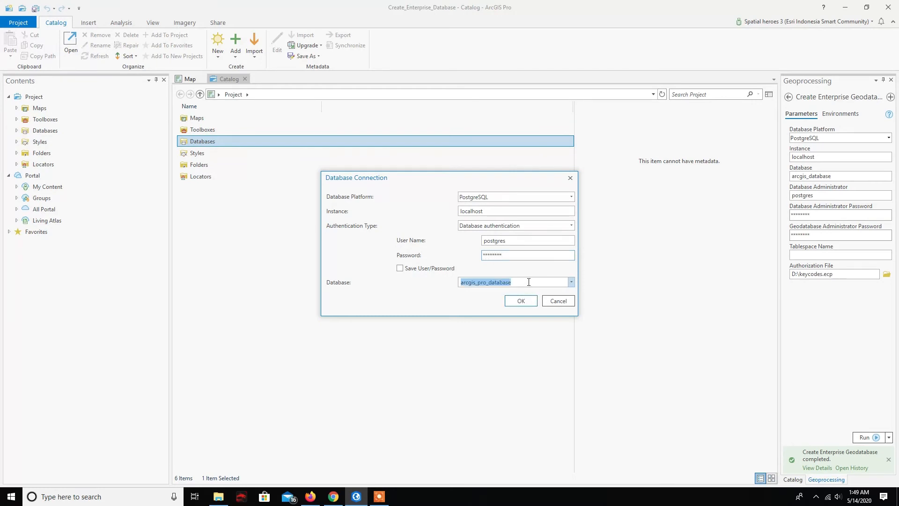
{"action": "left_click", "coordinate": [571, 282]}
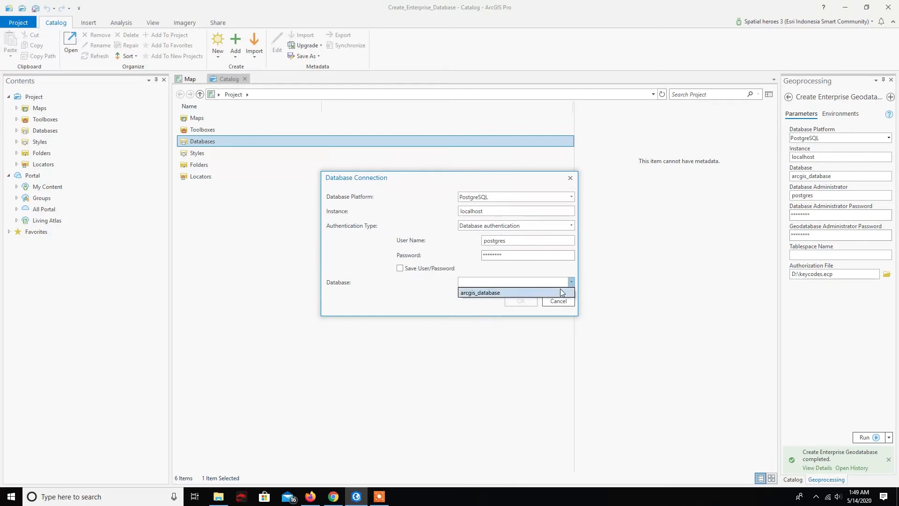
{"action": "left_click", "coordinate": [560, 290]}
{"action": "left_click", "coordinate": [559, 282]}
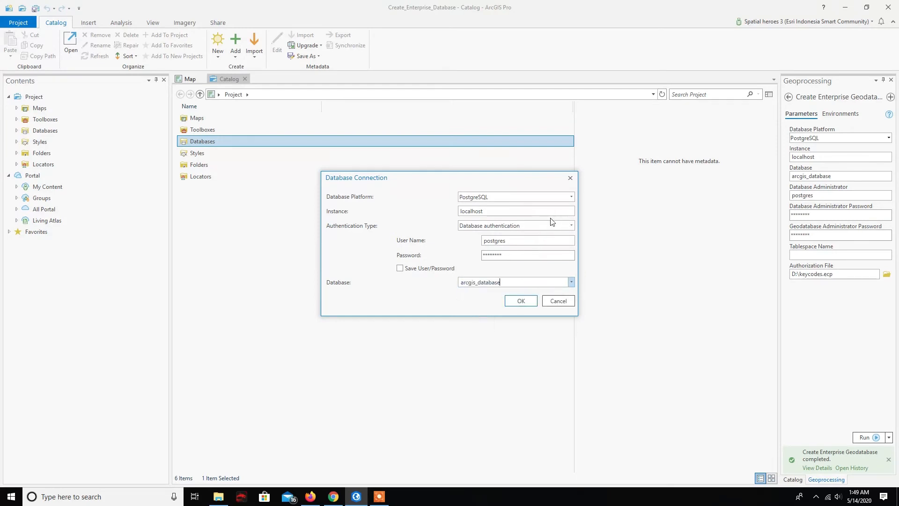
{"action": "left_click", "coordinate": [514, 301]}
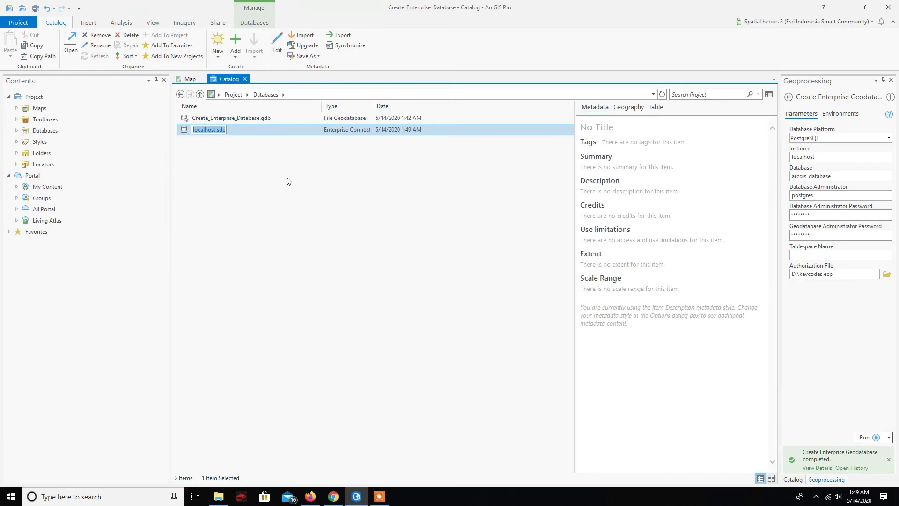
{"action": "left_click", "coordinate": [229, 140]}
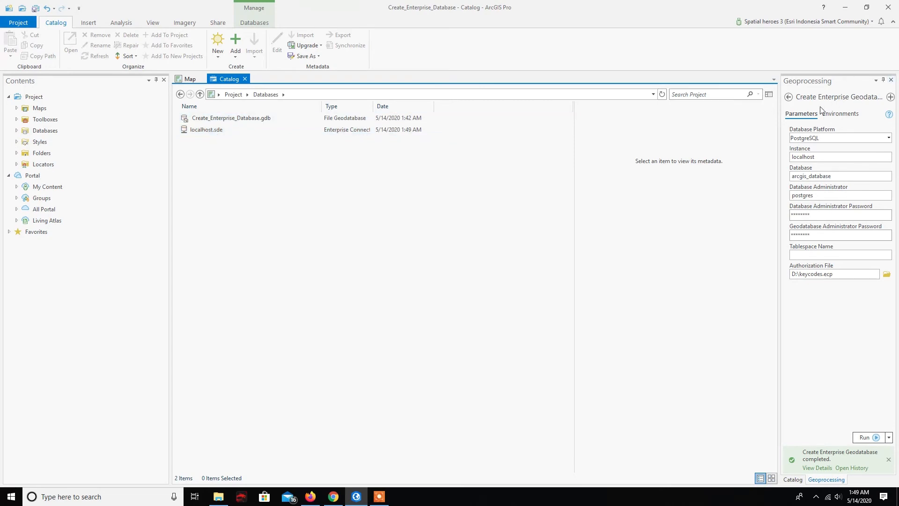
Search the geoprocessing tools for "enable enter" and open Enable Enterprise Geodatabase
{"action": "left_click", "coordinate": [788, 101]}
{"action": "left_click", "coordinate": [788, 97]}
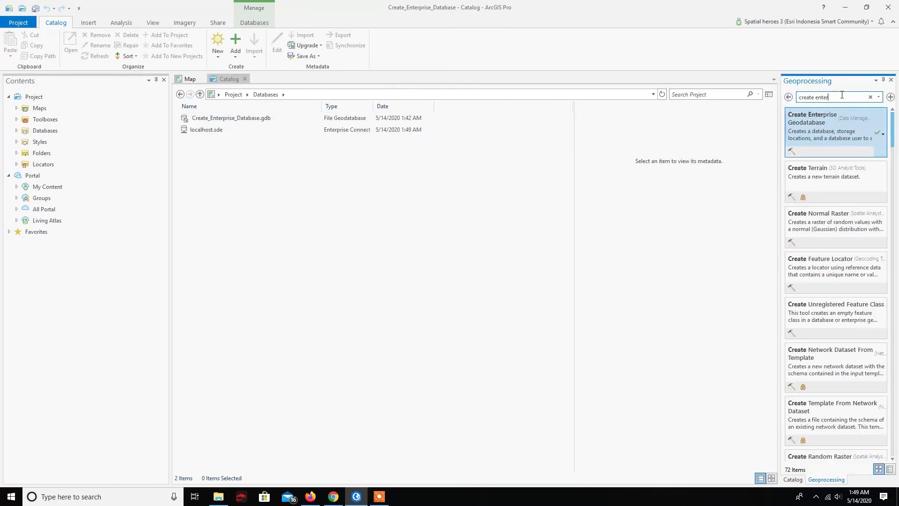
{"action": "triple_click", "coordinate": [816, 95]}
{"action": "type", "text": "enabl"}
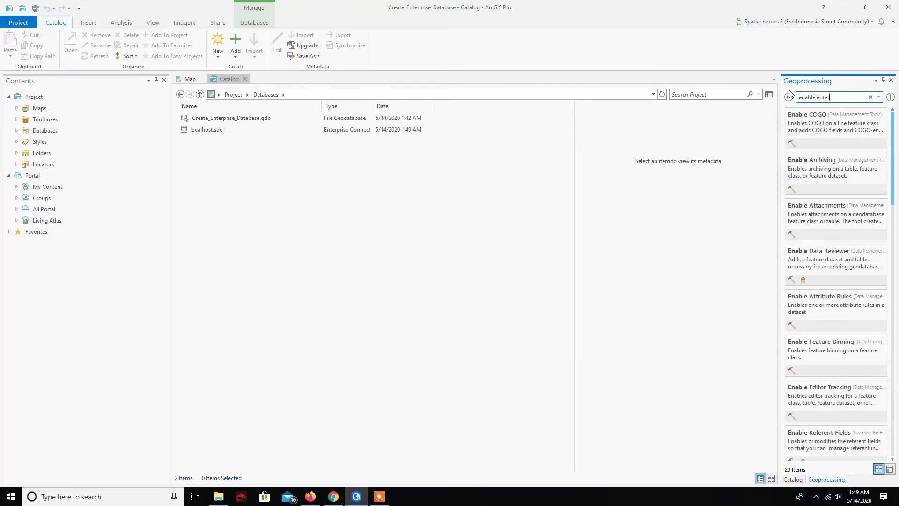
{"action": "left_click", "coordinate": [815, 121]}
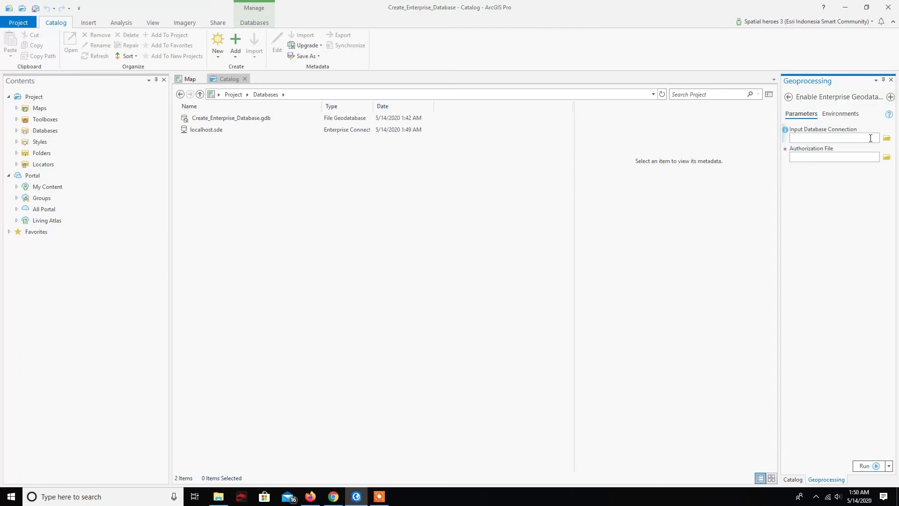
Set the input database connection to localhost.sde from the project's Databases
{"action": "left_click", "coordinate": [887, 139]}
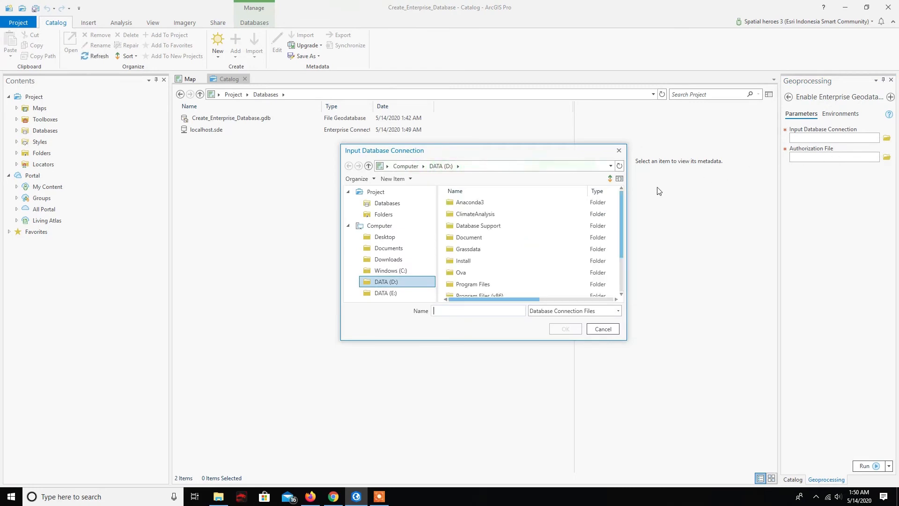
{"action": "left_click", "coordinate": [392, 204]}
{"action": "left_click", "coordinate": [467, 202]}
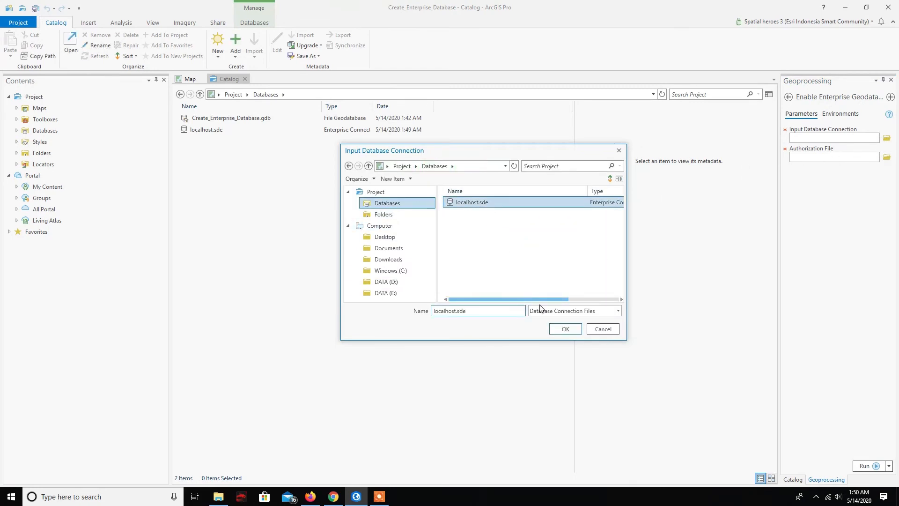
{"action": "left_click", "coordinate": [562, 327]}
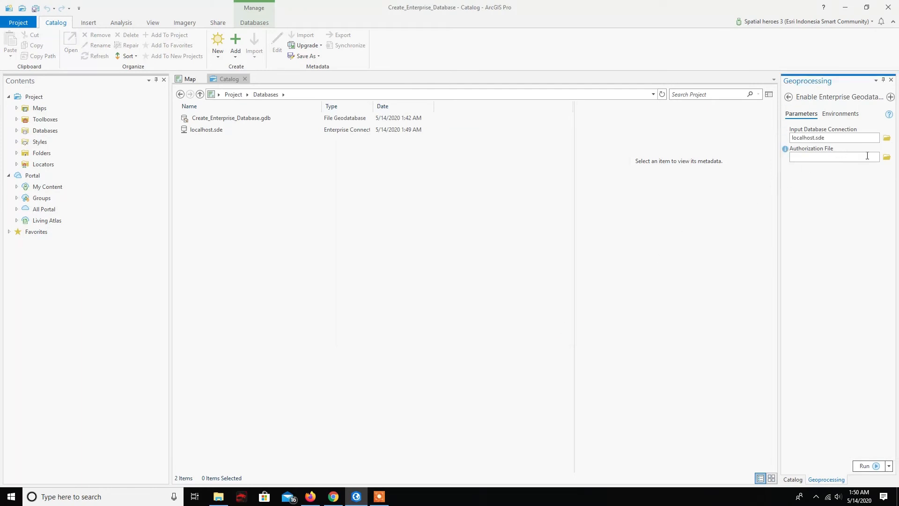
Set the authorization file to D:\keycodes.ecp
{"action": "left_click", "coordinate": [886, 157]}
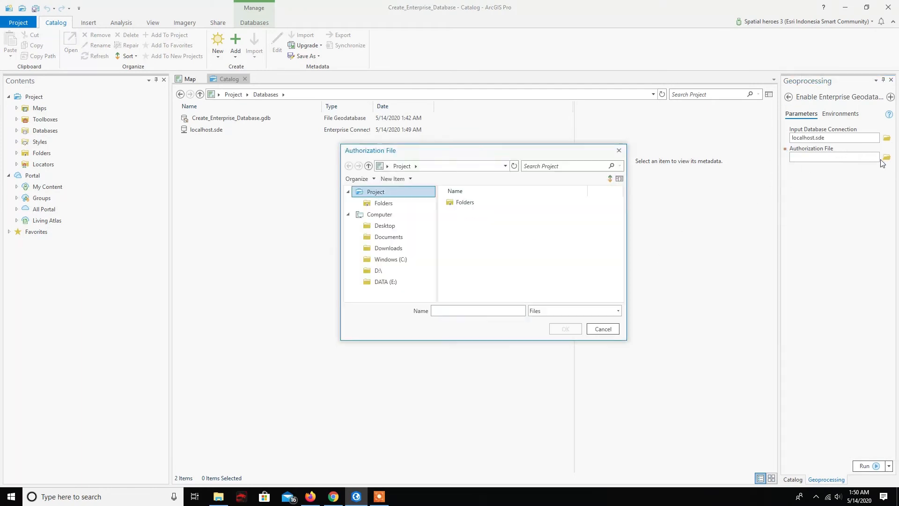
{"action": "left_click", "coordinate": [401, 270]}
{"action": "scroll", "coordinate": [473, 262], "scroll_direction": "down", "scroll_amount": 5}
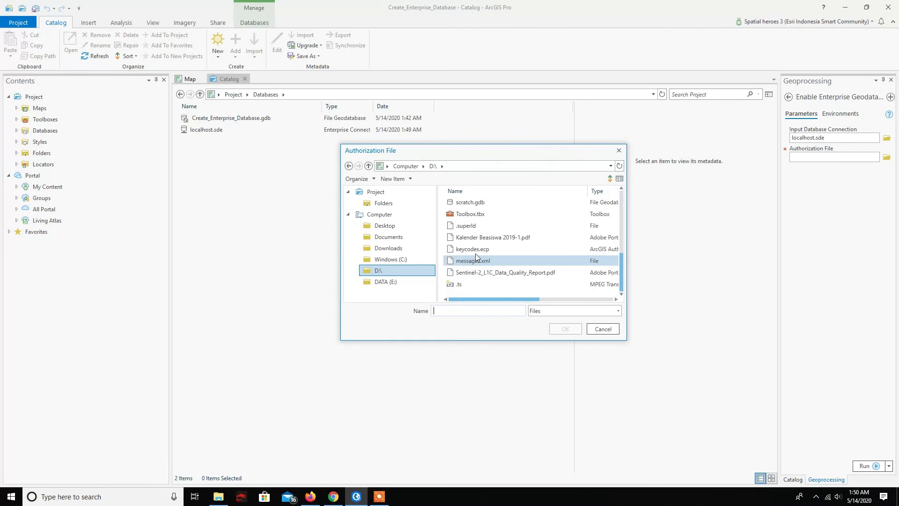
{"action": "left_click", "coordinate": [482, 248]}
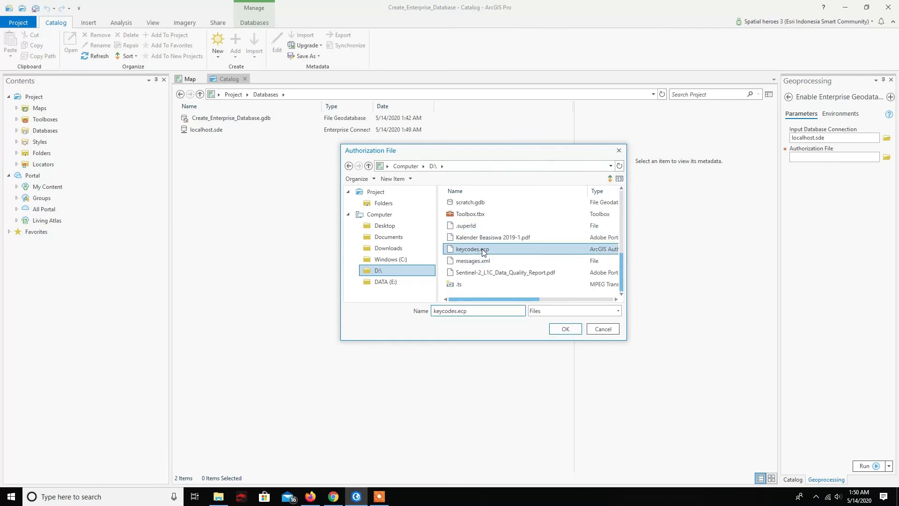
{"action": "left_click", "coordinate": [564, 328]}
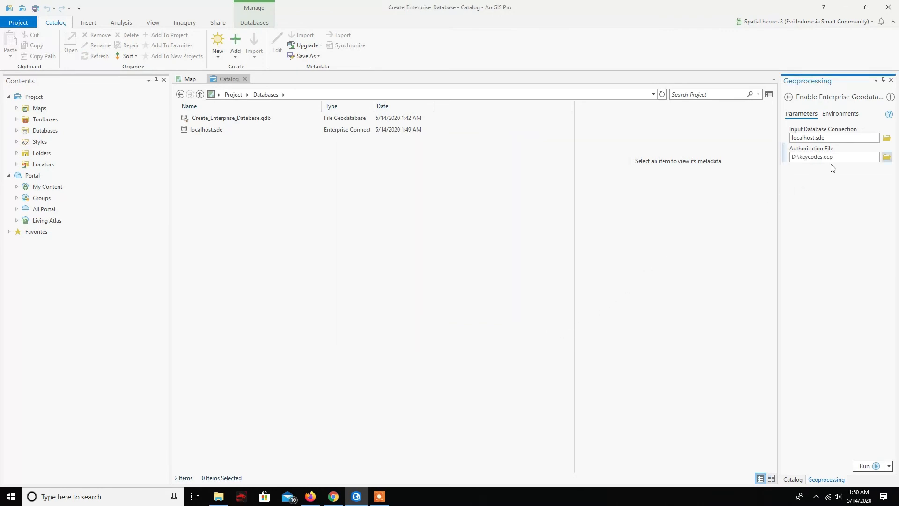
Run Enable Enterprise Geodatabase on the localhost.sde connection and dismiss the completion notice
{"action": "left_click", "coordinate": [864, 466]}
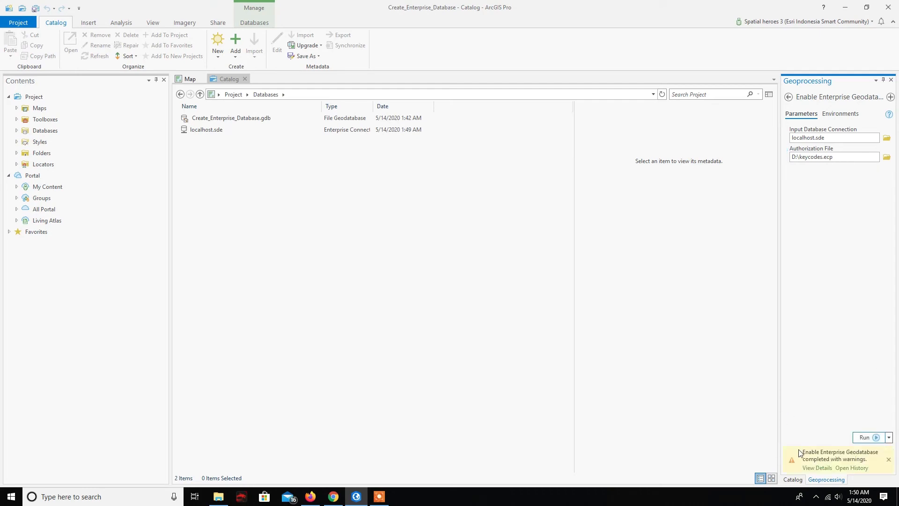
{"action": "left_click", "coordinate": [888, 460]}
{"action": "left_click", "coordinate": [279, 211]}
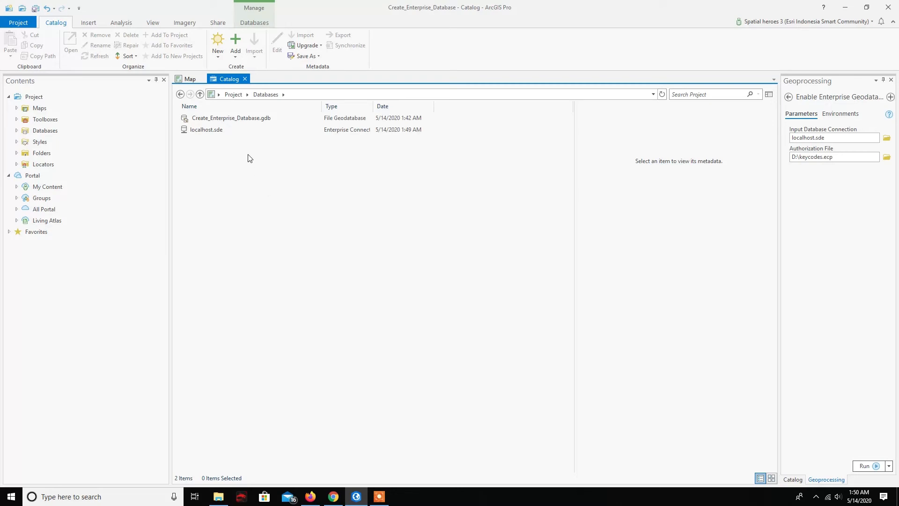
Start a new polygon feature class named area_kajian in localhost.sde and advance to its field definitions
{"action": "left_click", "coordinate": [214, 130]}
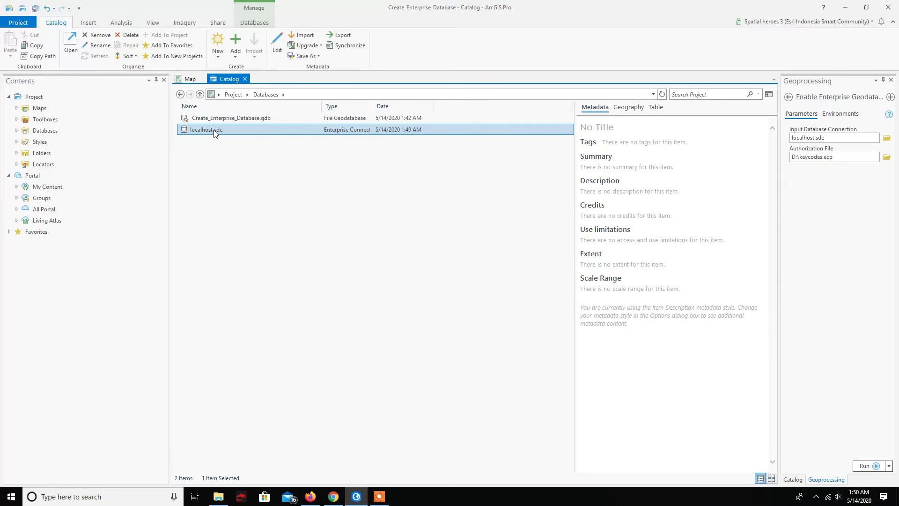
{"action": "right_click", "coordinate": [215, 133]}
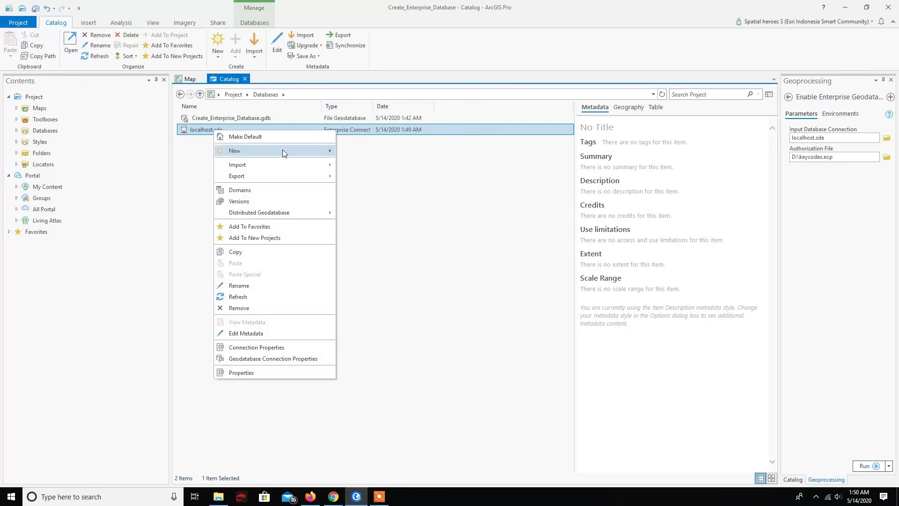
{"action": "mouse_move", "coordinate": [311, 152]}
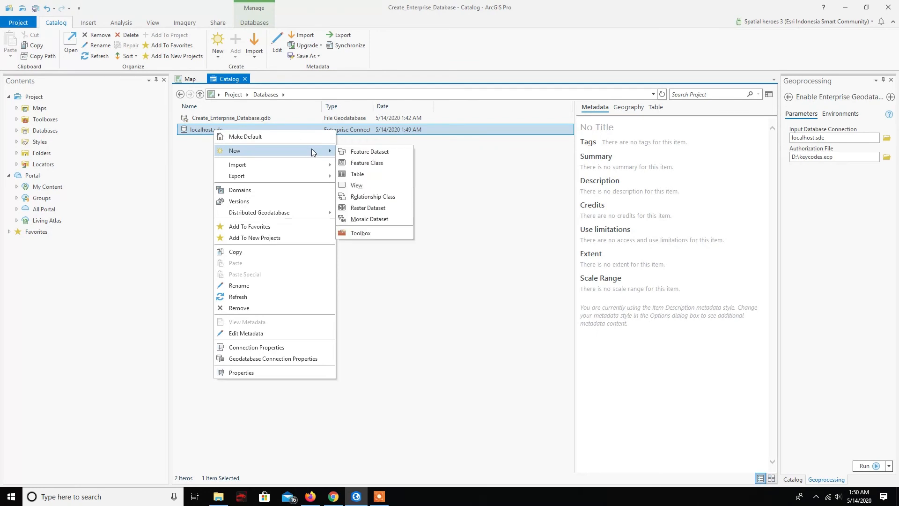
{"action": "left_click", "coordinate": [366, 163]}
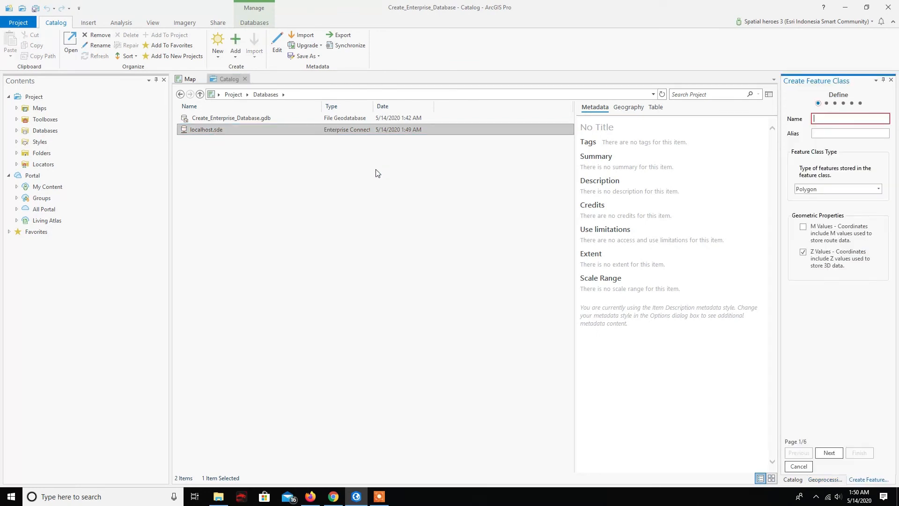
{"action": "left_click", "coordinate": [819, 118]}
{"action": "type", "text": "area_kajian"}
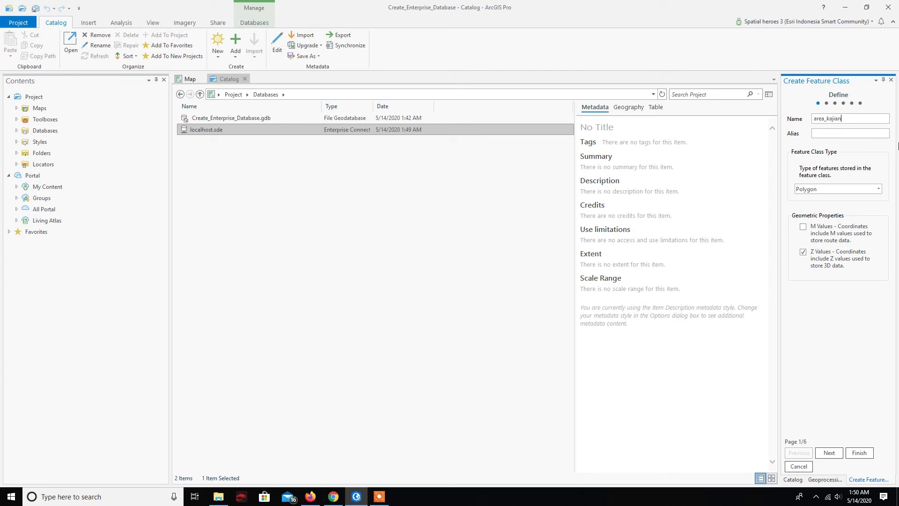
{"action": "left_click", "coordinate": [827, 458]}
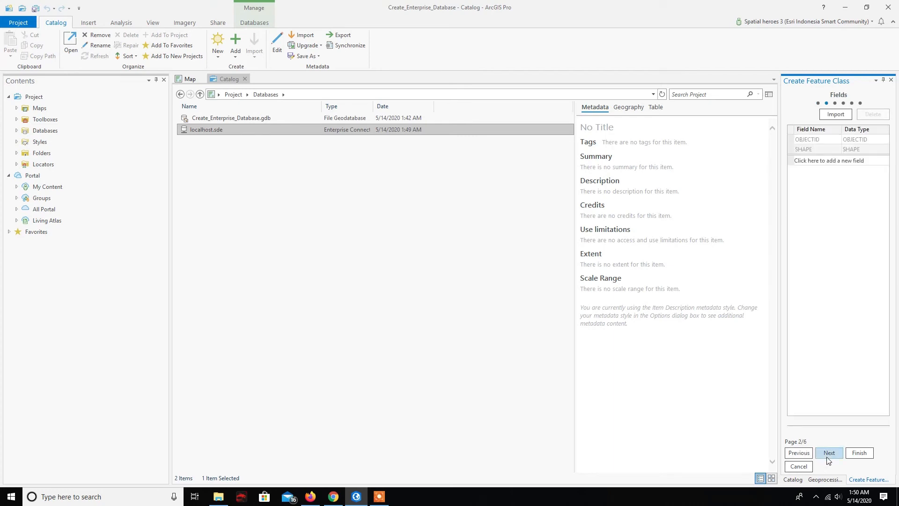
Keep the default fields and set the feature class's XY coordinate system to WGS 1984 from the World geographic coordinate systems
{"action": "left_click", "coordinate": [827, 456]}
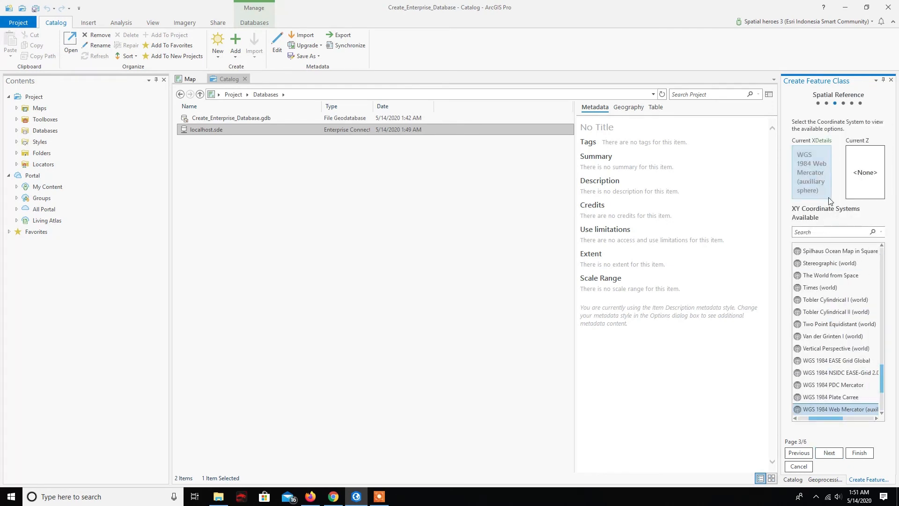
{"action": "left_click", "coordinate": [813, 189]}
{"action": "scroll", "coordinate": [821, 325], "scroll_direction": "down", "scroll_amount": 2}
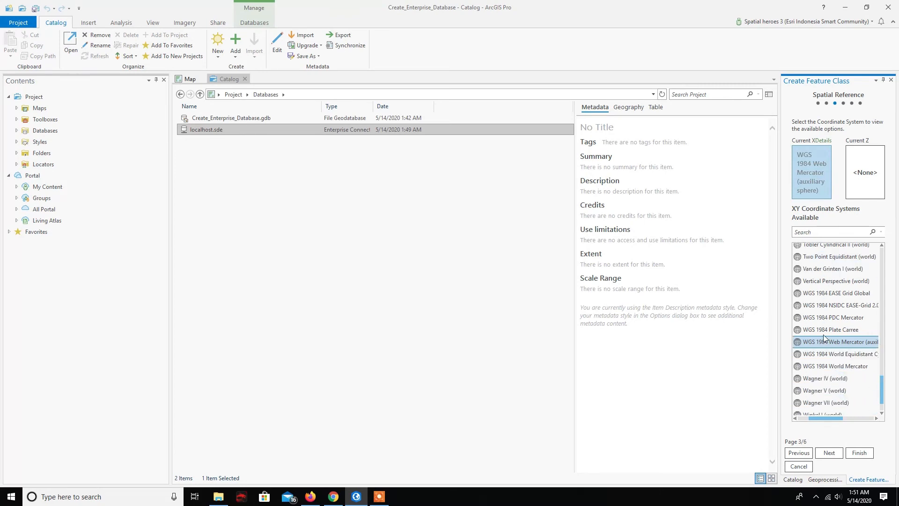
{"action": "scroll", "coordinate": [833, 355], "scroll_direction": "up", "scroll_amount": 2}
{"action": "scroll", "coordinate": [831, 356], "scroll_direction": "up", "scroll_amount": 15}
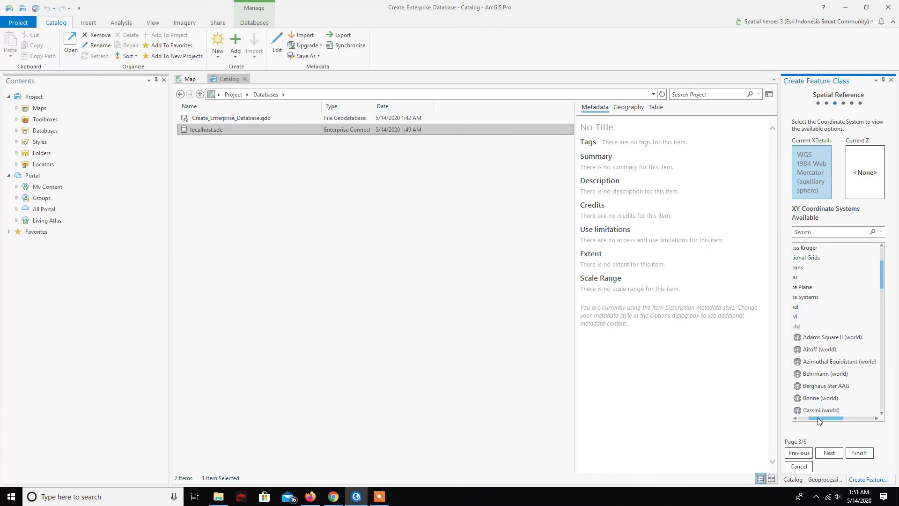
{"action": "left_click_drag", "start_coordinate": [819, 420], "coordinate": [807, 420]}
{"action": "scroll", "coordinate": [813, 340], "scroll_direction": "up", "scroll_amount": 3}
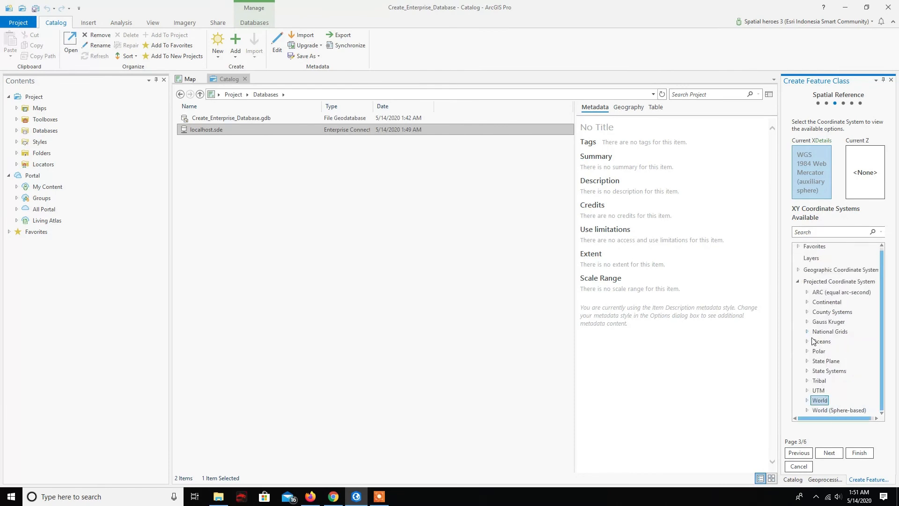
{"action": "left_click", "coordinate": [798, 269]}
{"action": "scroll", "coordinate": [805, 328], "scroll_direction": "down", "scroll_amount": 3}
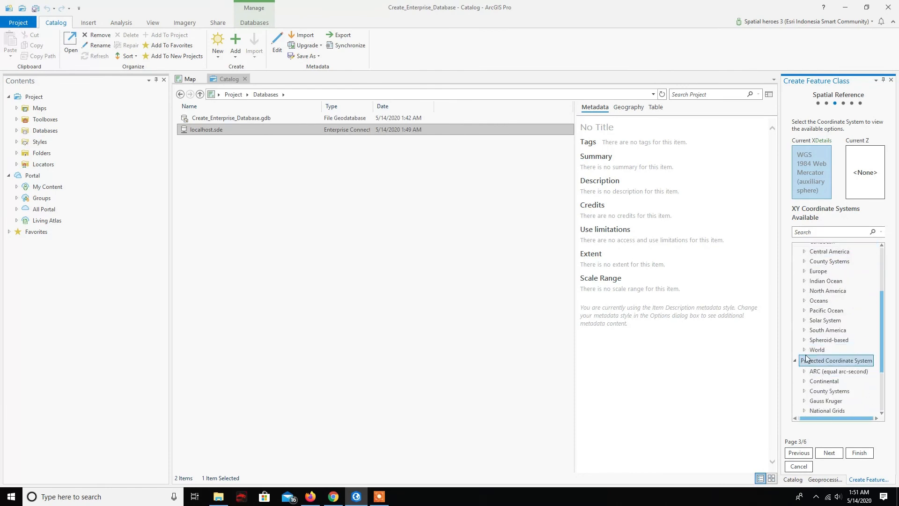
{"action": "left_click", "coordinate": [803, 349]}
{"action": "scroll", "coordinate": [805, 367], "scroll_direction": "down", "scroll_amount": 5}
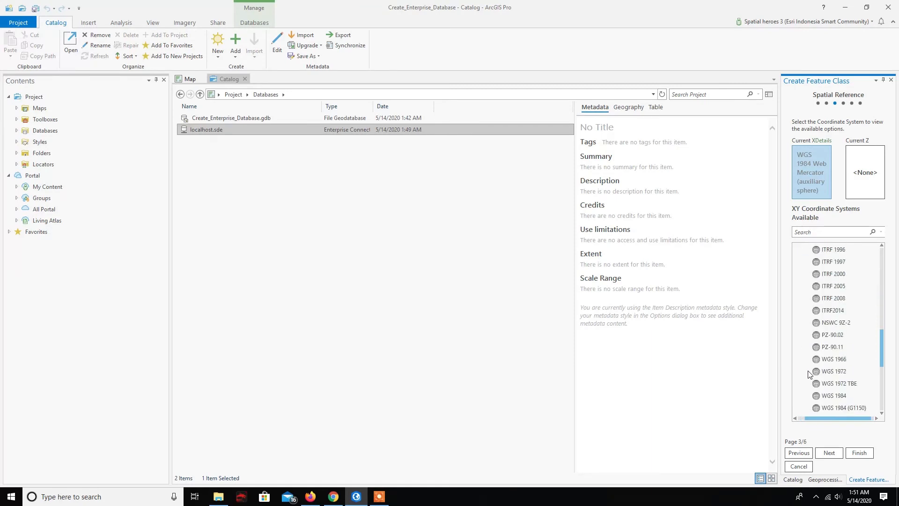
{"action": "scroll", "coordinate": [825, 371], "scroll_direction": "down", "scroll_amount": 1}
{"action": "left_click", "coordinate": [825, 371]}
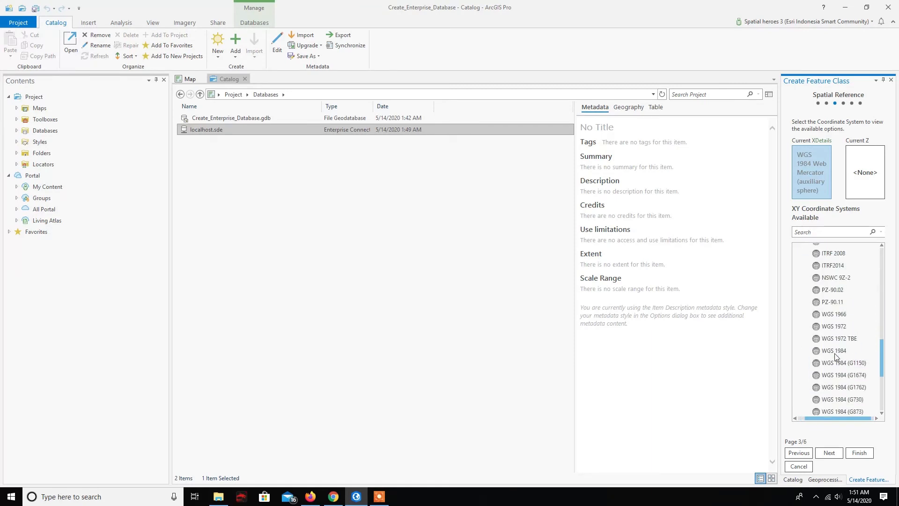
Browse the vertical coordinate systems available for the feature class's Z coordinates
{"action": "left_click", "coordinate": [856, 160]}
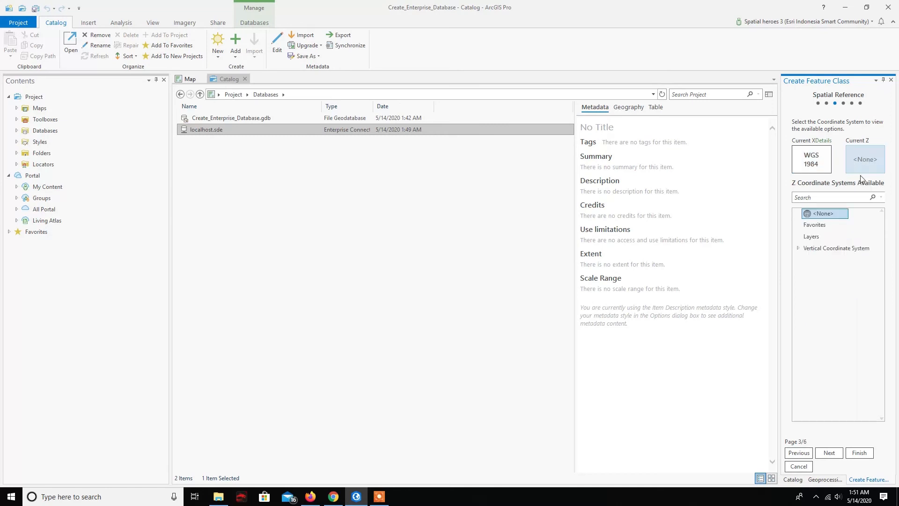
{"action": "left_click", "coordinate": [798, 249]}
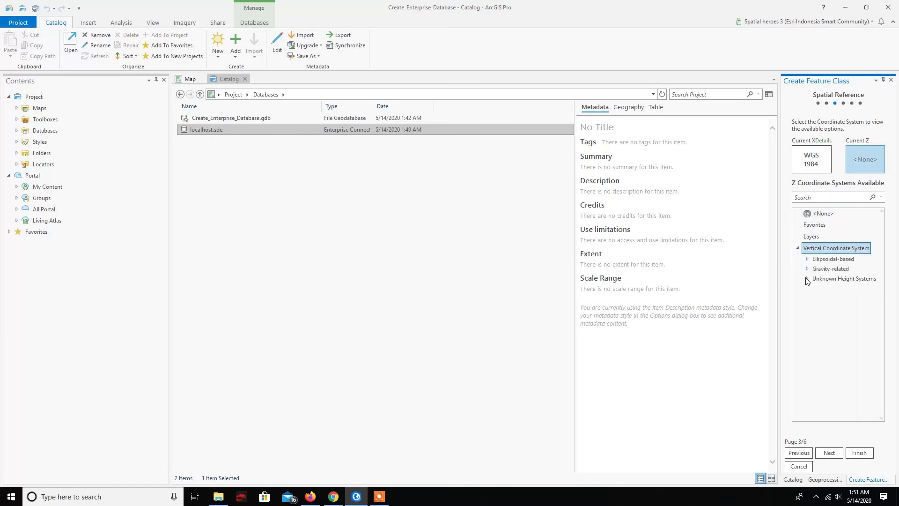
{"action": "left_click", "coordinate": [815, 239]}
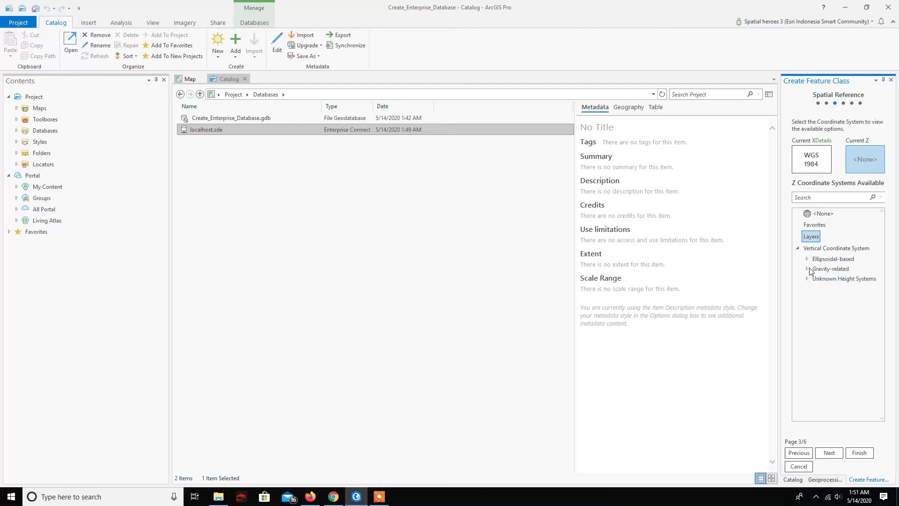
Accept the default tolerances and the Default storage configuration keyword, and finish creating the area_kajian feature class
{"action": "left_click", "coordinate": [830, 453]}
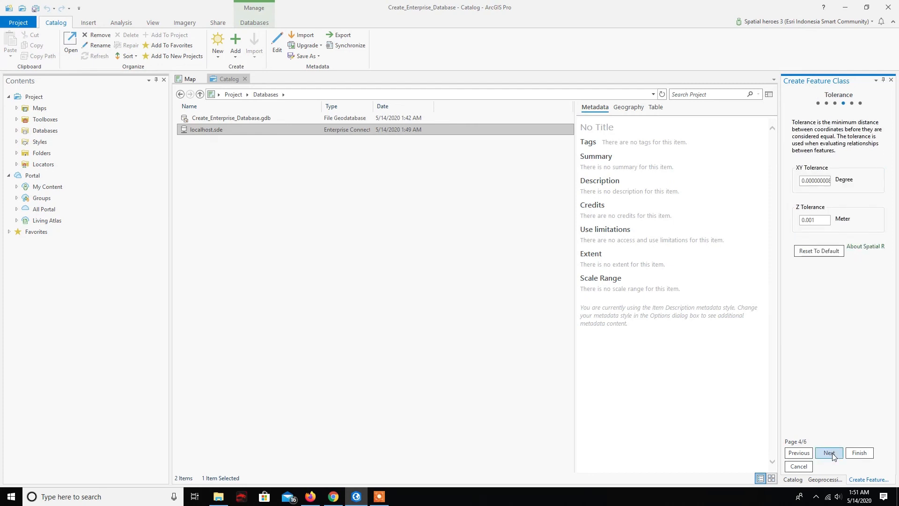
{"action": "left_click", "coordinate": [831, 453]}
{"action": "left_click", "coordinate": [833, 453]}
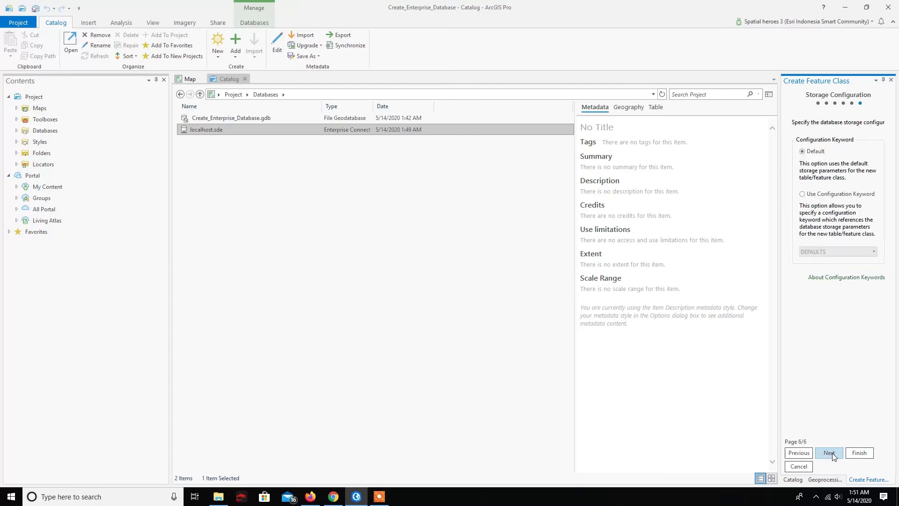
{"action": "left_click", "coordinate": [852, 452]}
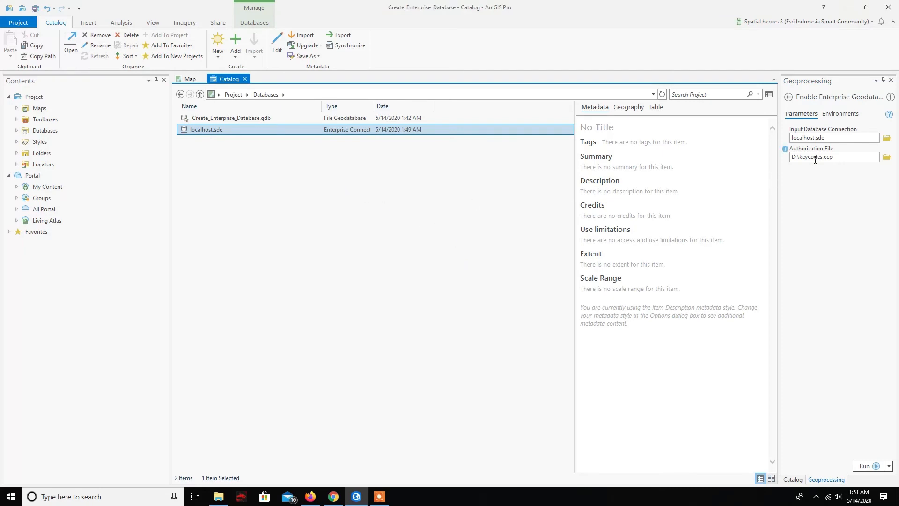
Check the contents of localhost.sde for the new feature class, and look into Create_Enterprise_Database.gdb for comparison
{"action": "double_click", "coordinate": [222, 131]}
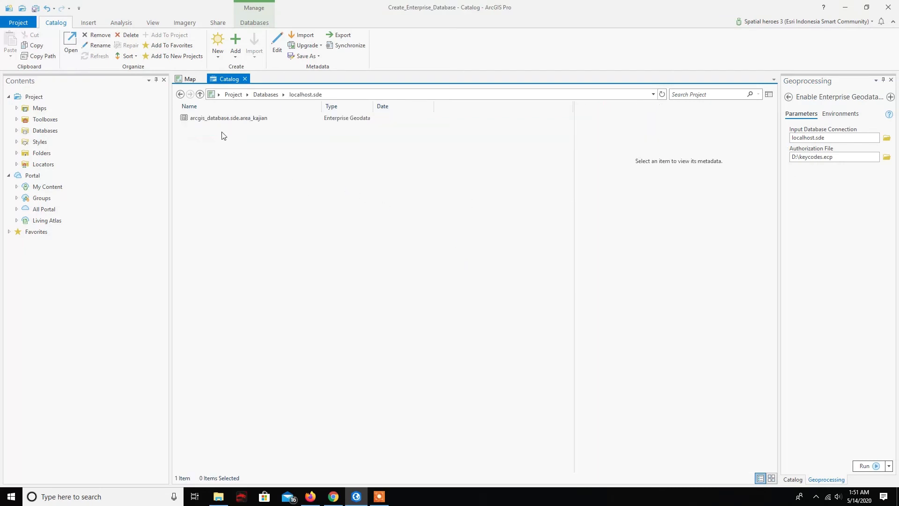
{"action": "left_click", "coordinate": [234, 120]}
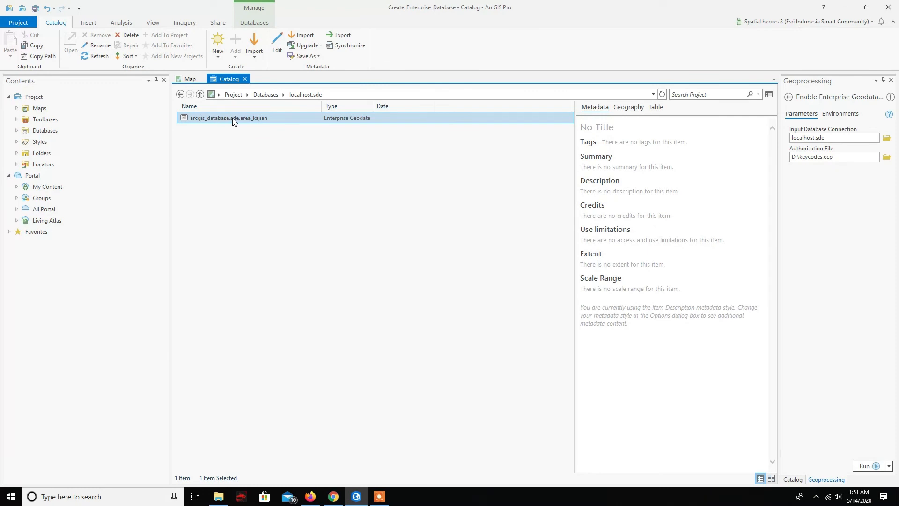
{"action": "left_click", "coordinate": [200, 94]}
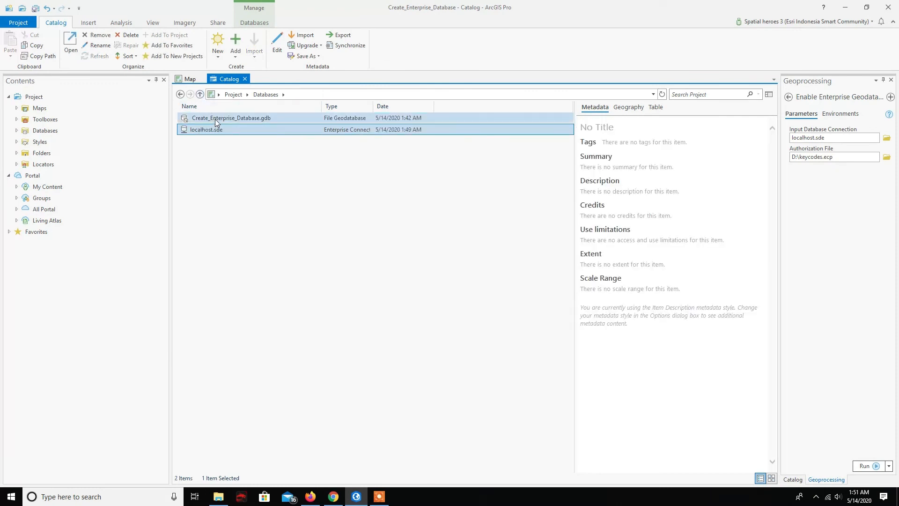
{"action": "double_click", "coordinate": [214, 119]}
{"action": "left_click", "coordinate": [200, 95]}
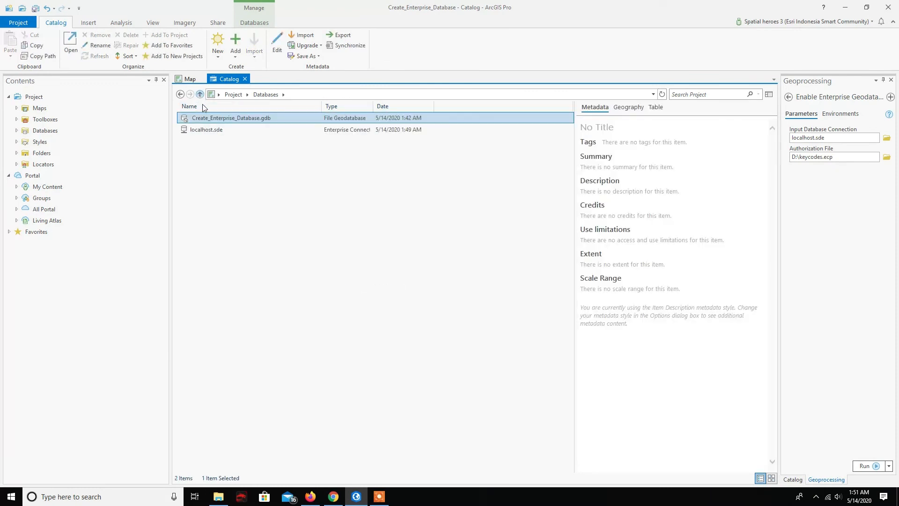
Add the area_kajian feature class from localhost.sde to the map and switch to the map view
{"action": "double_click", "coordinate": [210, 127]}
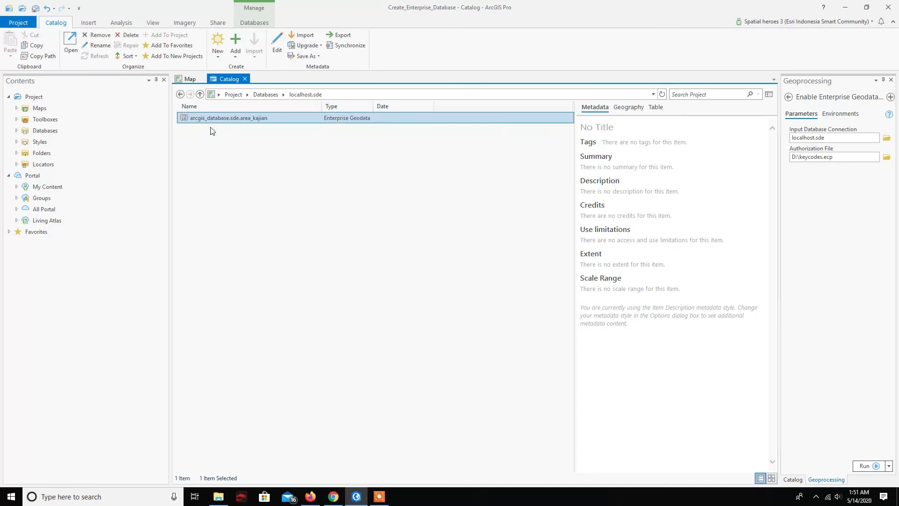
{"action": "right_click", "coordinate": [218, 120]}
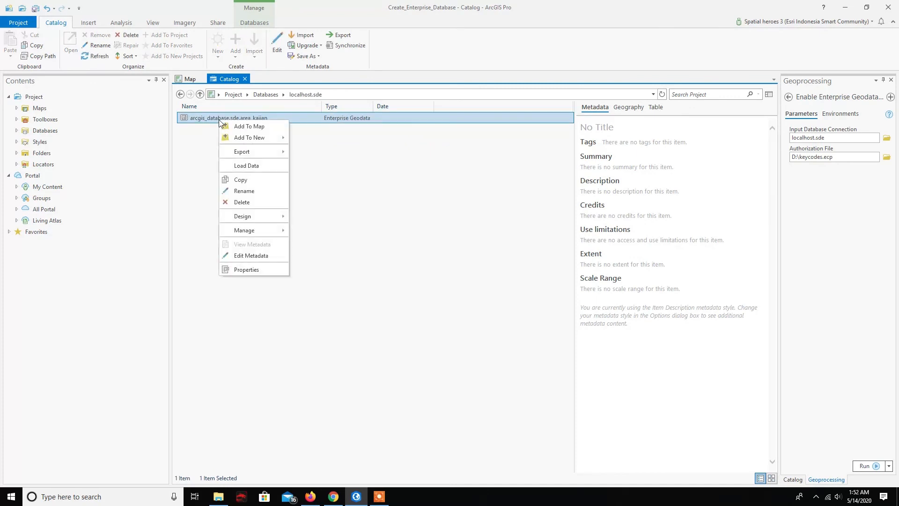
{"action": "left_click", "coordinate": [234, 125]}
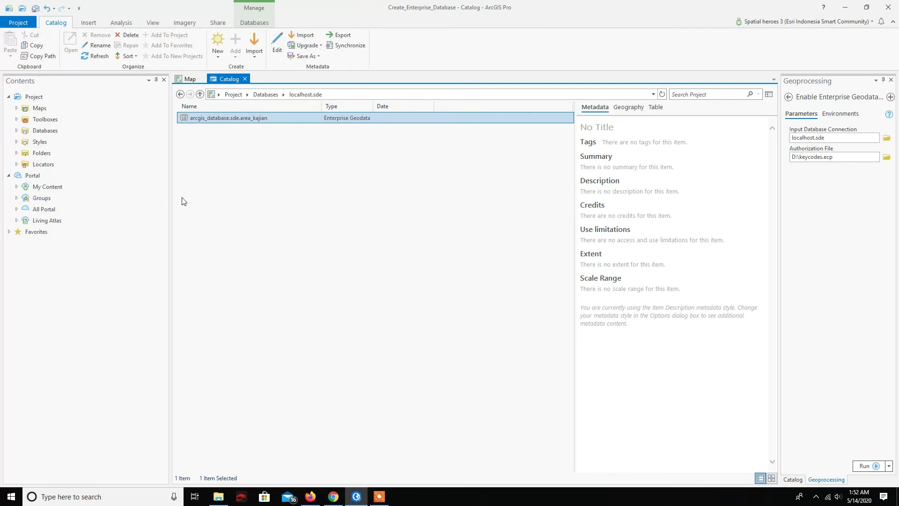
{"action": "left_click", "coordinate": [190, 78]}
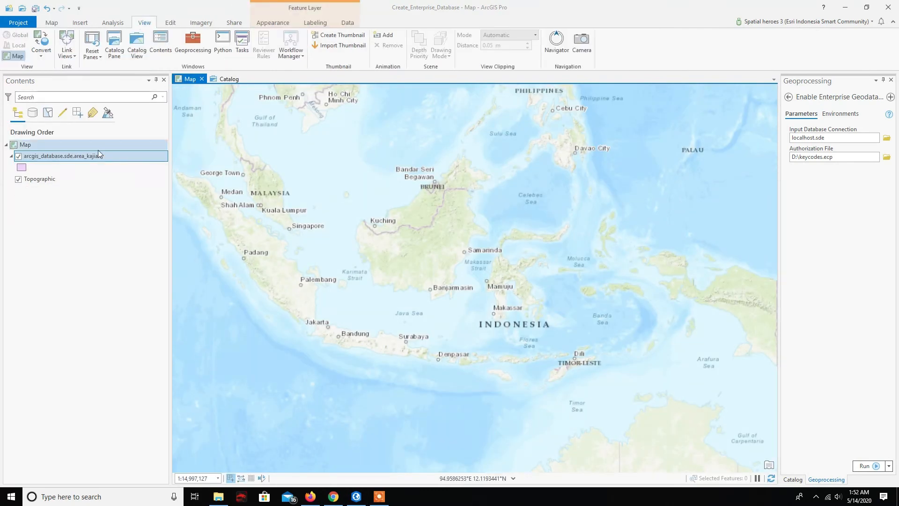
Start creating features on the area_kajian layer with its polygon construction tool
{"action": "left_click", "coordinate": [27, 169]}
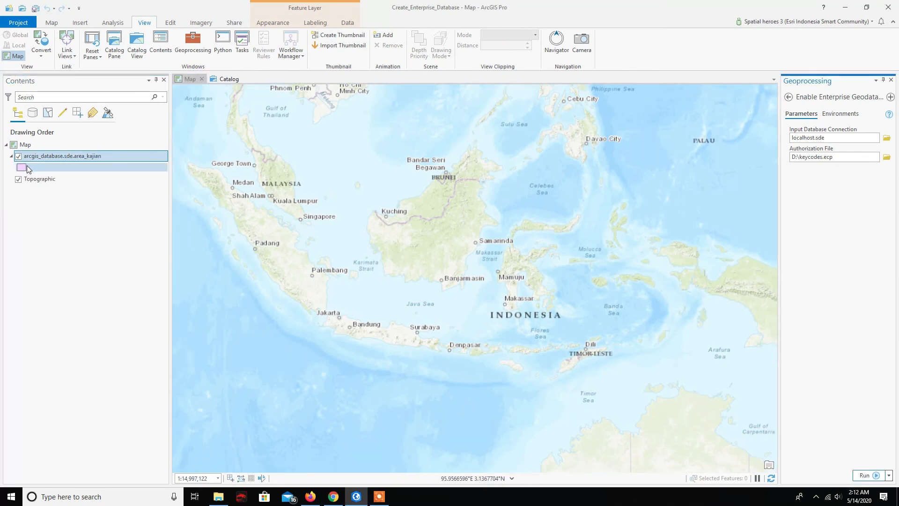
{"action": "left_click", "coordinate": [35, 156]}
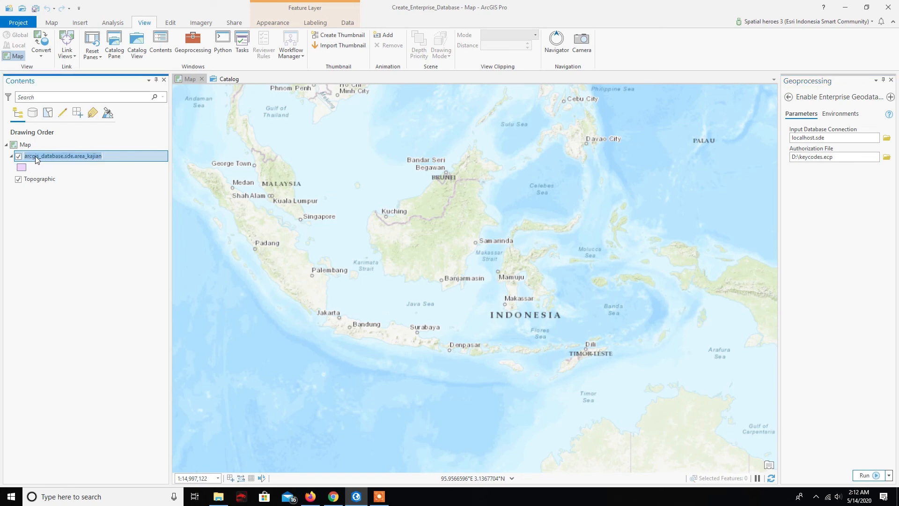
{"action": "left_click", "coordinate": [115, 157]}
{"action": "left_click", "coordinate": [172, 23]}
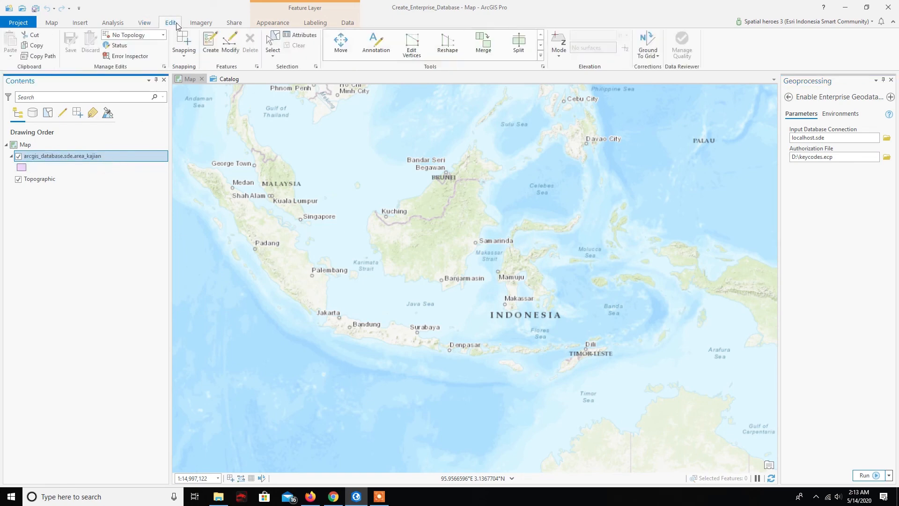
{"action": "left_click", "coordinate": [212, 44]}
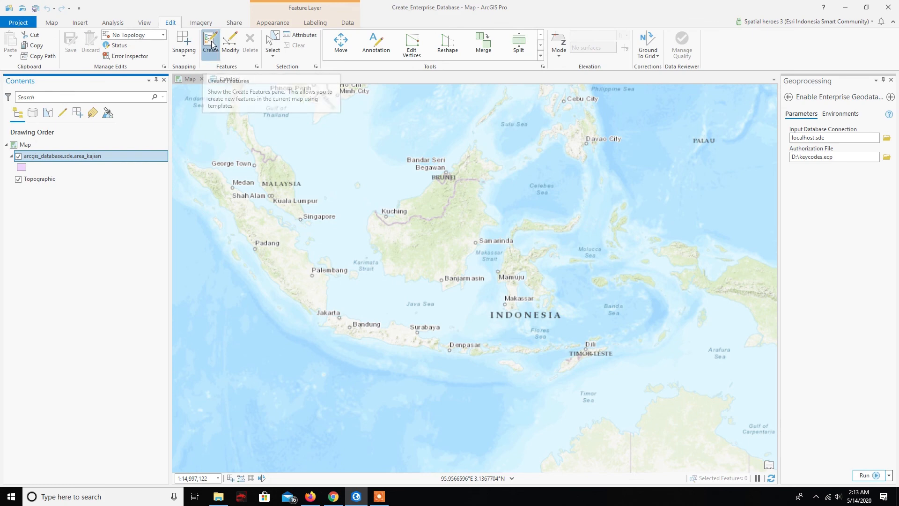
{"action": "left_click", "coordinate": [831, 136]}
{"action": "left_click", "coordinate": [798, 156]}
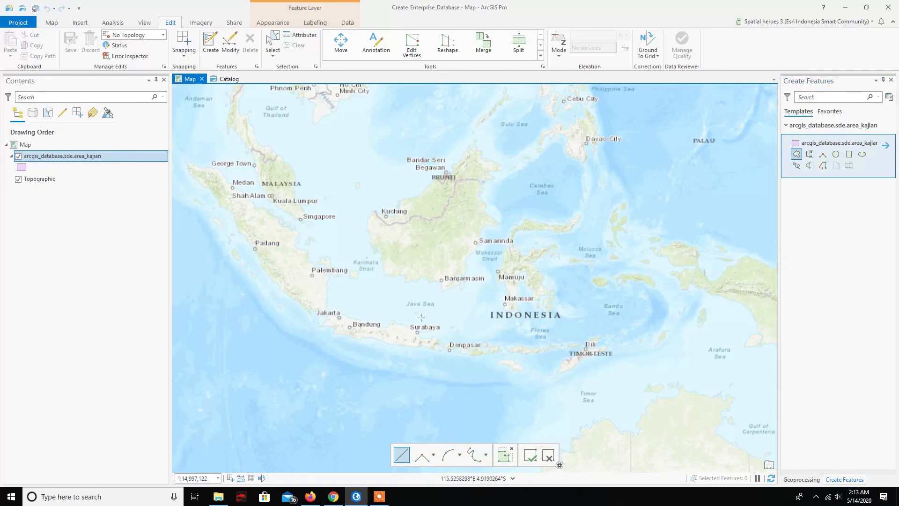
Digitize a polygon tracing the runway of Bandar Udara Halim Perdanakusuma, with a rounded northeast end, and open its active template
{"action": "scroll", "coordinate": [344, 319], "scroll_direction": "up", "scroll_amount": 10}
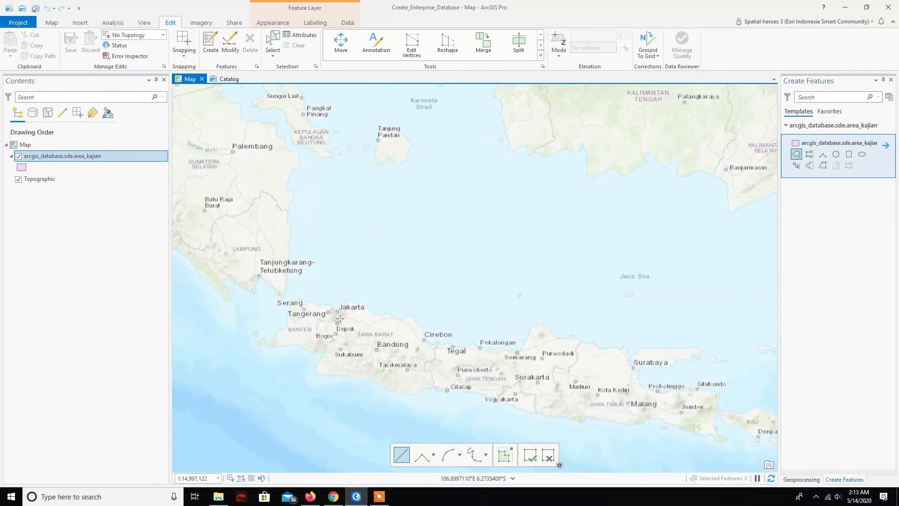
{"action": "scroll", "coordinate": [331, 309], "scroll_direction": "up", "scroll_amount": 3}
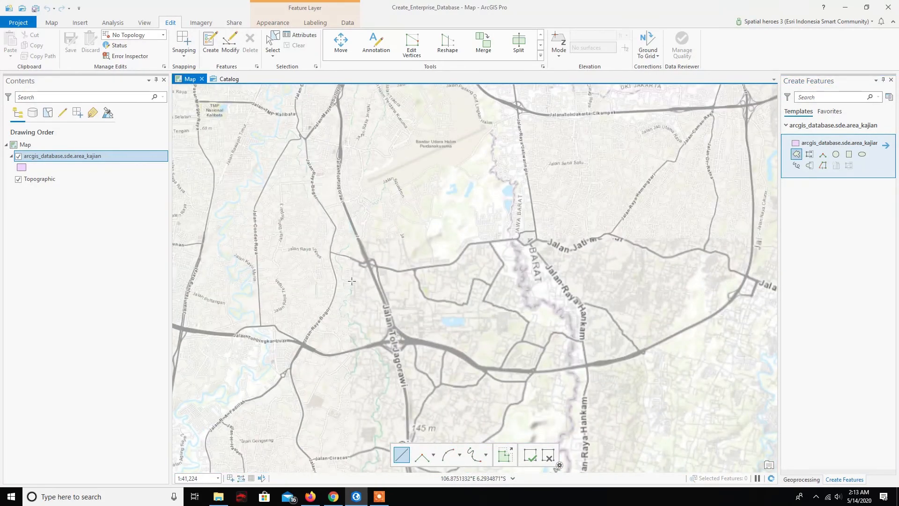
{"action": "scroll", "coordinate": [368, 318], "scroll_direction": "up", "scroll_amount": 4}
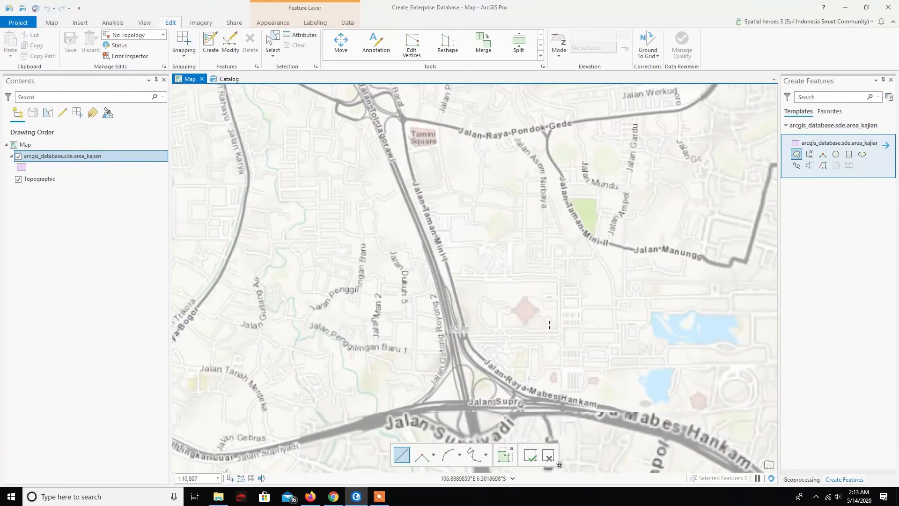
{"action": "scroll", "coordinate": [546, 320], "scroll_direction": "down", "scroll_amount": 1}
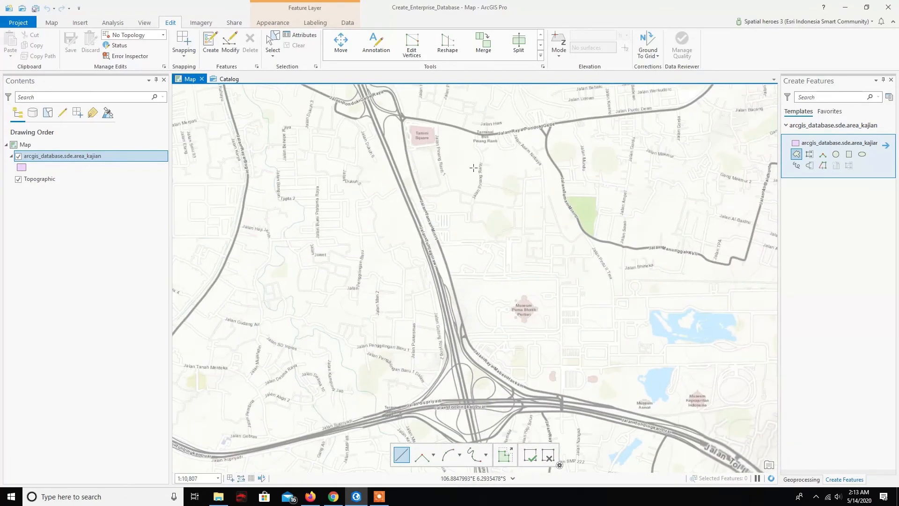
{"action": "left_click_drag", "start_coordinate": [533, 221], "coordinate": [485, 381]}
{"action": "left_click_drag", "start_coordinate": [441, 197], "coordinate": [536, 315]}
{"action": "left_click_drag", "start_coordinate": [492, 245], "coordinate": [468, 339]}
{"action": "left_click_drag", "start_coordinate": [492, 223], "coordinate": [388, 268]}
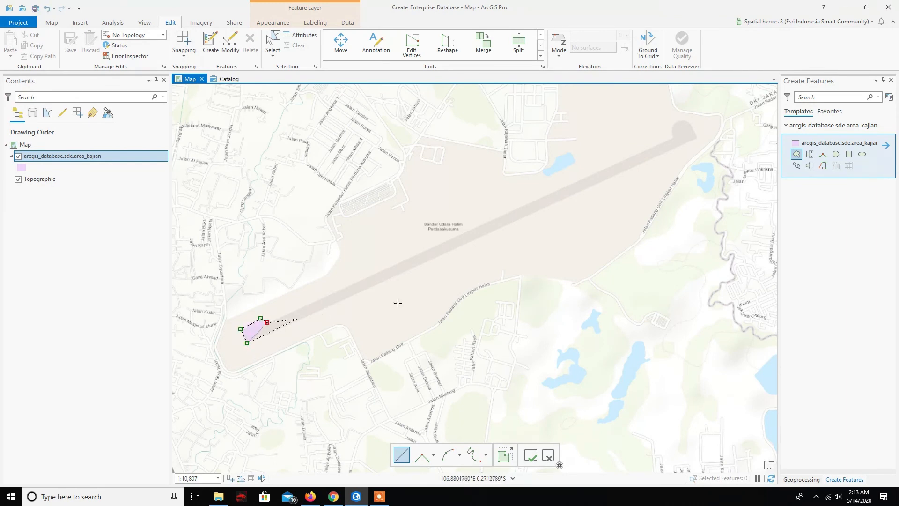
{"action": "left_click", "coordinate": [672, 137]}
{"action": "left_click", "coordinate": [671, 130]}
{"action": "left_click", "coordinate": [674, 122]}
{"action": "left_click", "coordinate": [680, 120]}
{"action": "left_click", "coordinate": [685, 121]}
{"action": "left_click", "coordinate": [690, 125]}
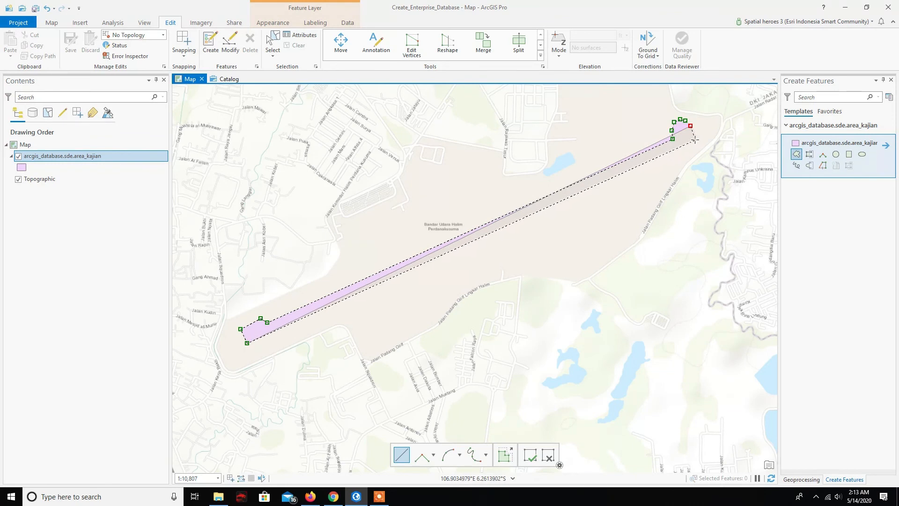
{"action": "double_click", "coordinate": [695, 137]}
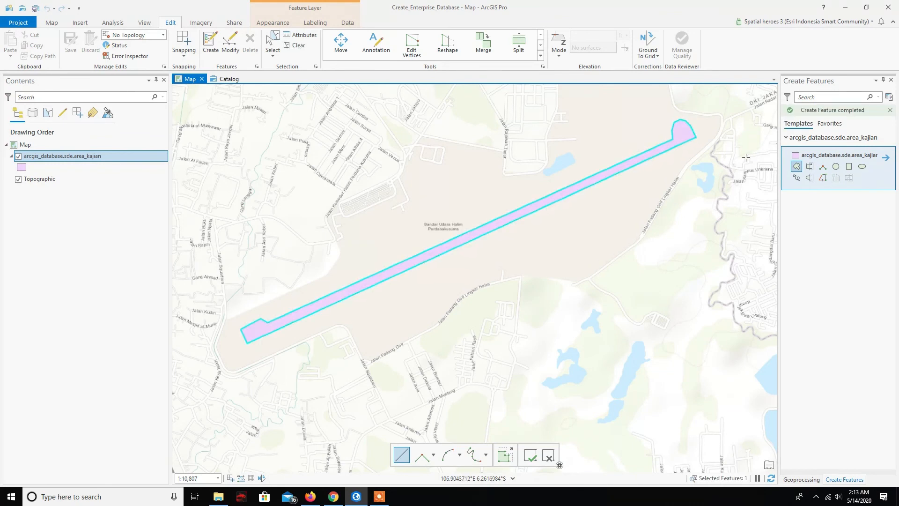
{"action": "left_click", "coordinate": [885, 160]}
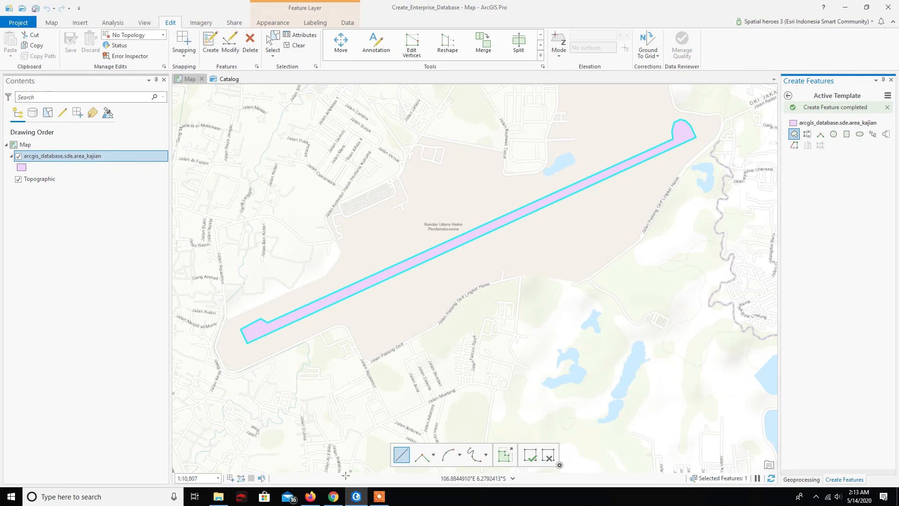
Switch to pgAdmin and find the area_kajian table in the sde schema of arcgis_database
{"action": "left_click", "coordinate": [337, 499]}
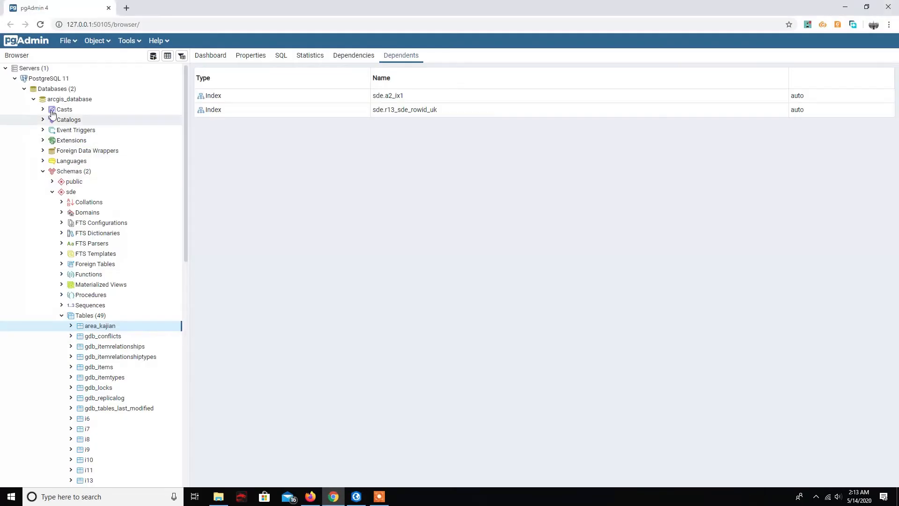
{"action": "left_click", "coordinate": [71, 100]}
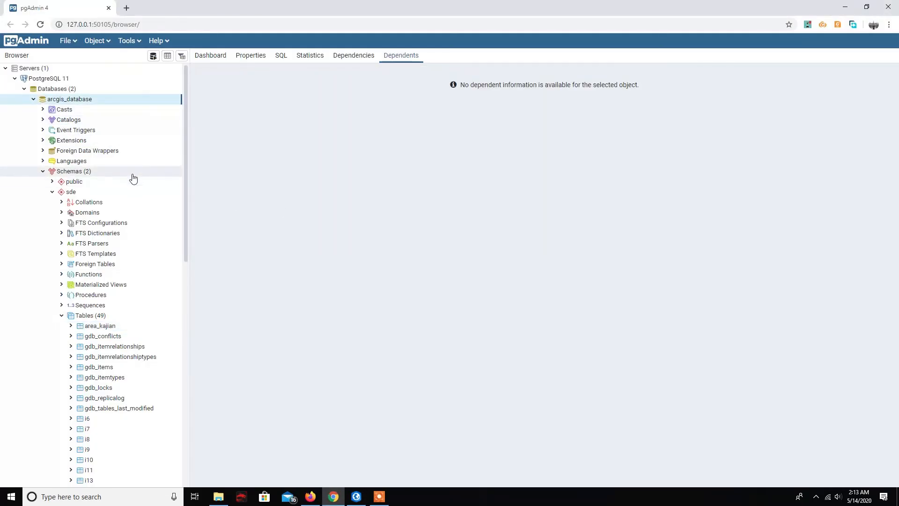
{"action": "left_click", "coordinate": [69, 172]}
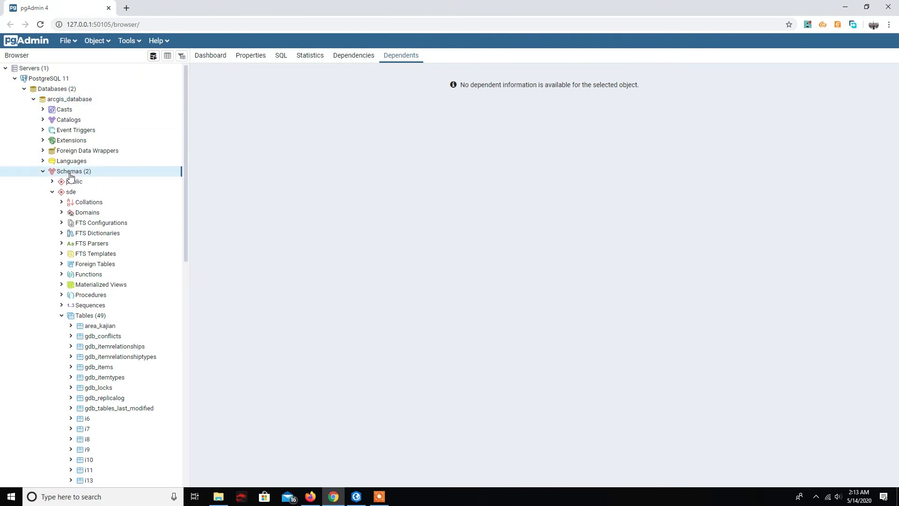
{"action": "left_click", "coordinate": [53, 192]}
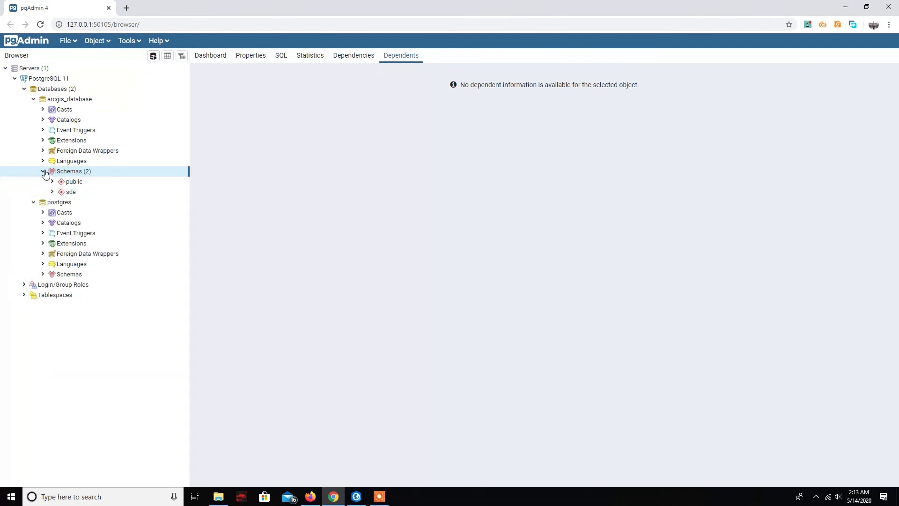
{"action": "left_click", "coordinate": [52, 192]}
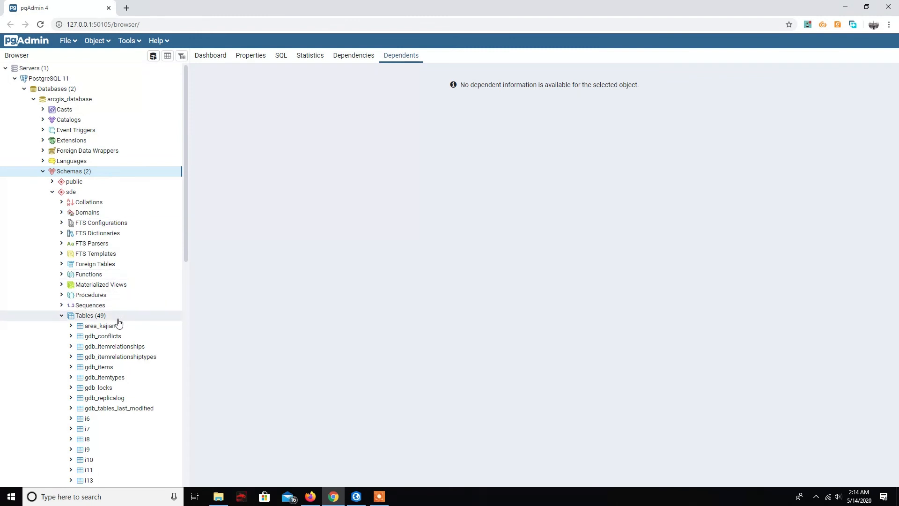
{"action": "left_click", "coordinate": [97, 327]}
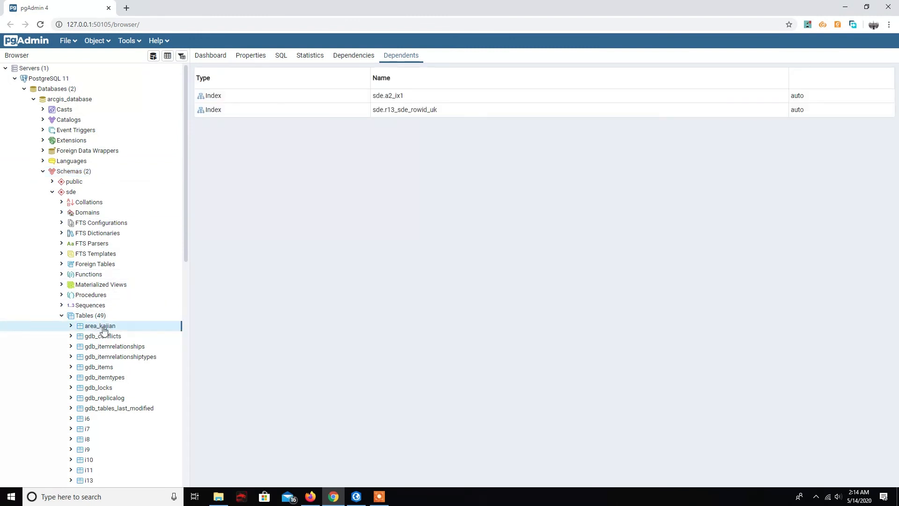
Refresh the area_kajian table and the arcgis_database database in the object tree
{"action": "right_click", "coordinate": [106, 326]}
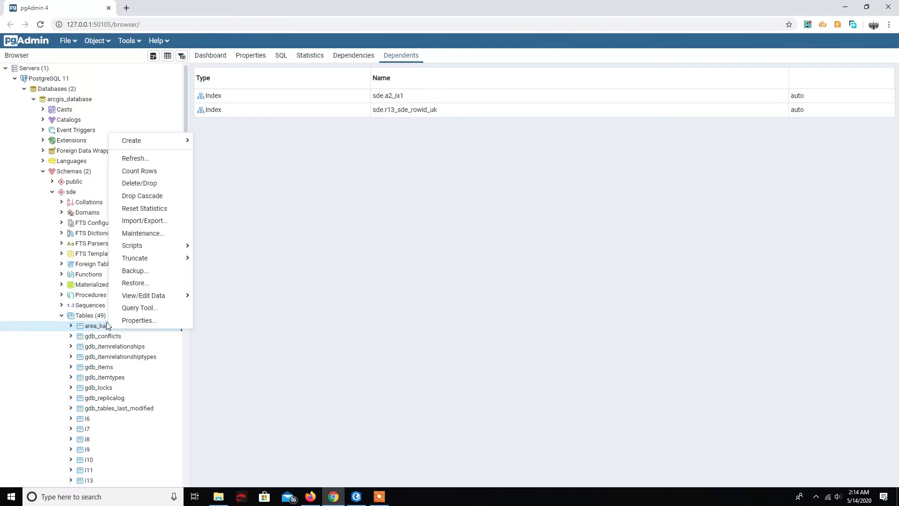
{"action": "left_click", "coordinate": [122, 162]}
{"action": "left_click", "coordinate": [91, 98]}
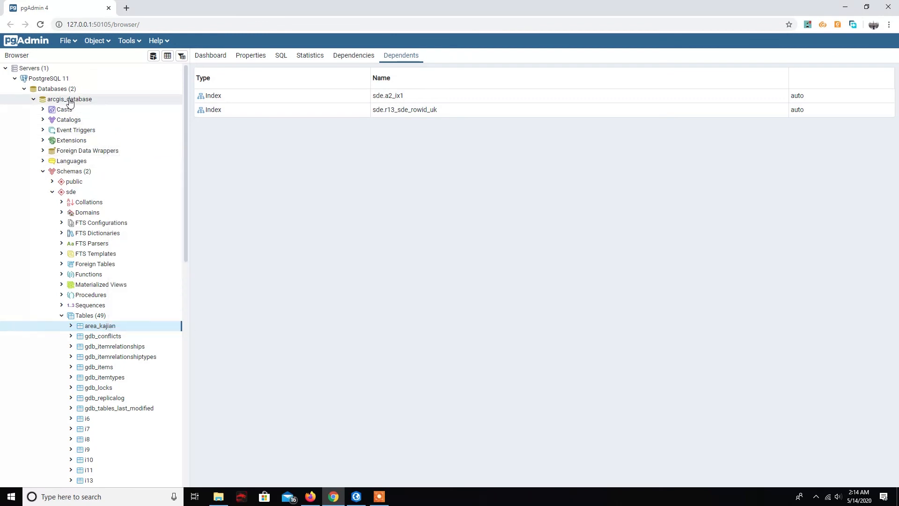
{"action": "right_click", "coordinate": [89, 99]}
{"action": "left_click", "coordinate": [94, 125]}
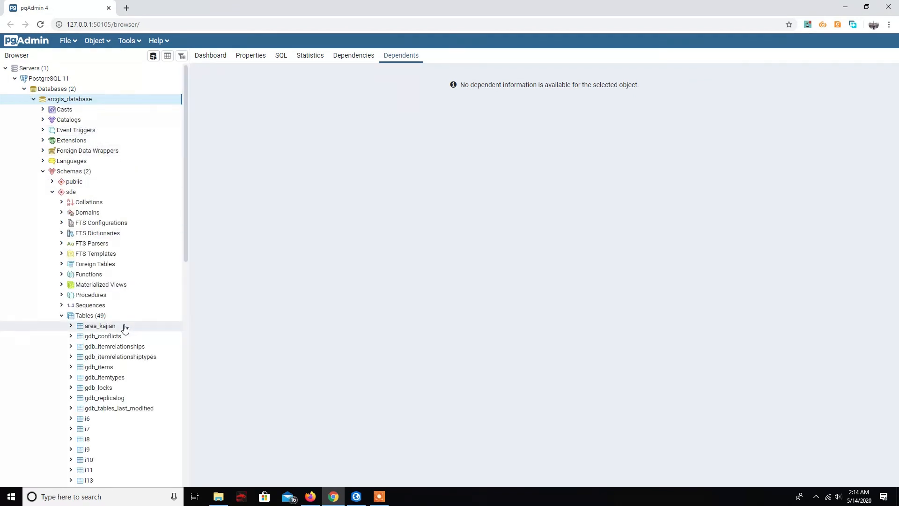
Expand the area_kajian table to view its child objects and examine its dependent indexes
{"action": "left_click", "coordinate": [115, 327]}
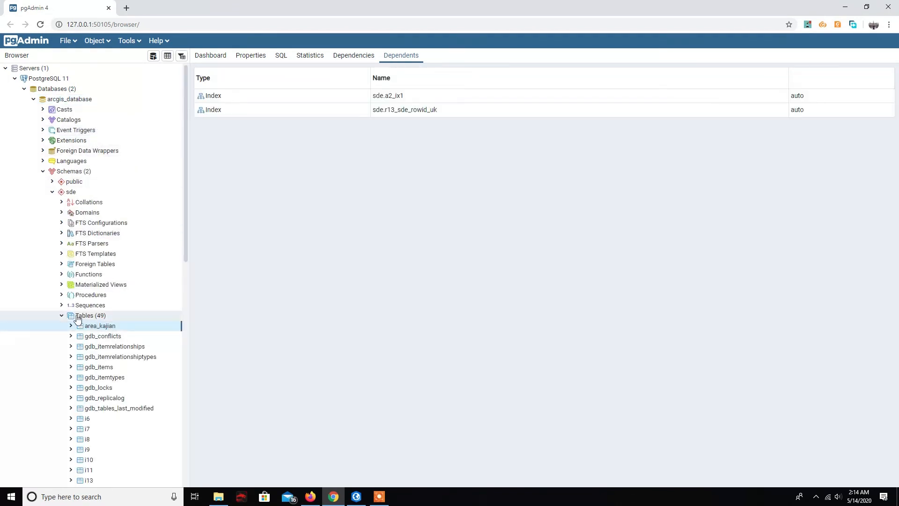
{"action": "left_click", "coordinate": [71, 325]}
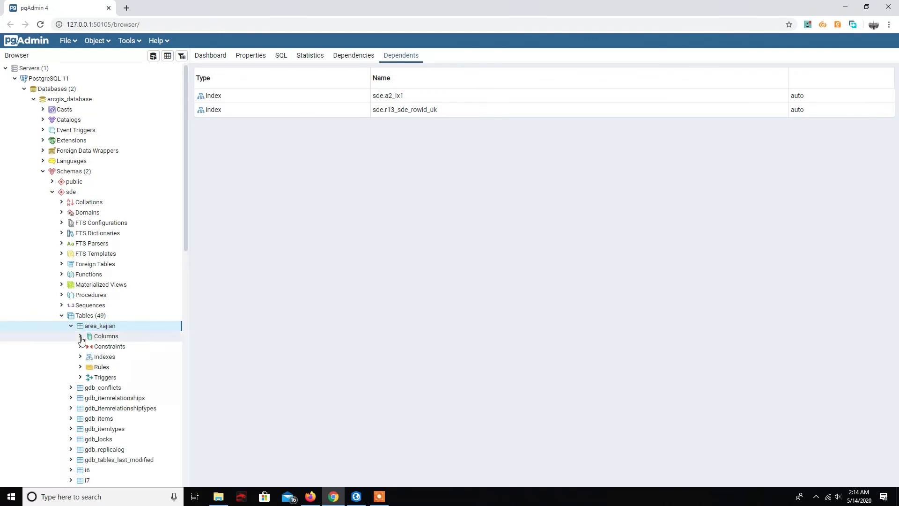
{"action": "left_click", "coordinate": [91, 338]}
{"action": "left_click", "coordinate": [96, 327]}
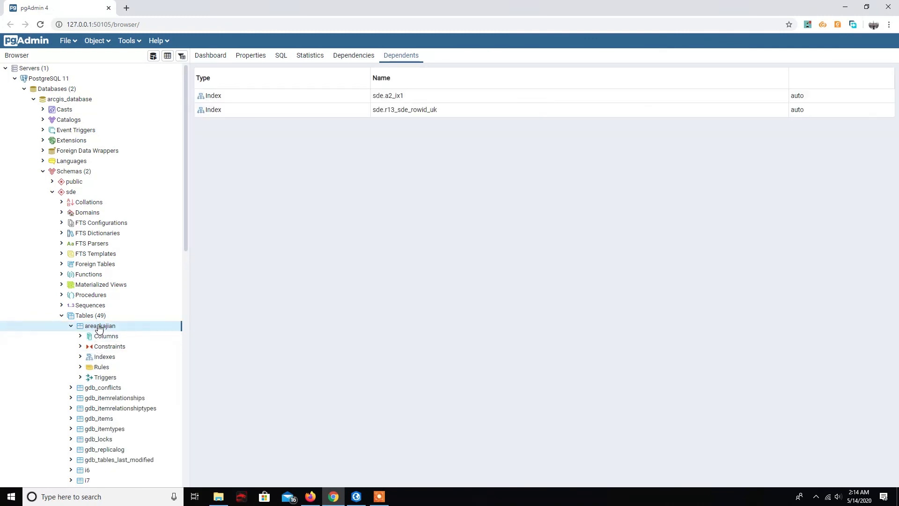
{"action": "left_click", "coordinate": [500, 98]}
{"action": "left_click", "coordinate": [498, 109]}
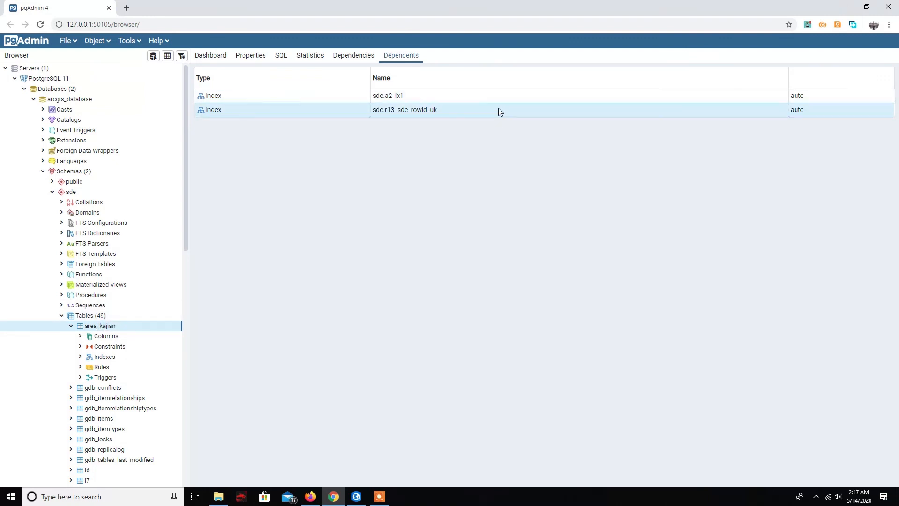
Close the pgAdmin browser window and confirm leaving the page
{"action": "left_click", "coordinate": [42, 82]}
{"action": "left_click", "coordinate": [888, 6]}
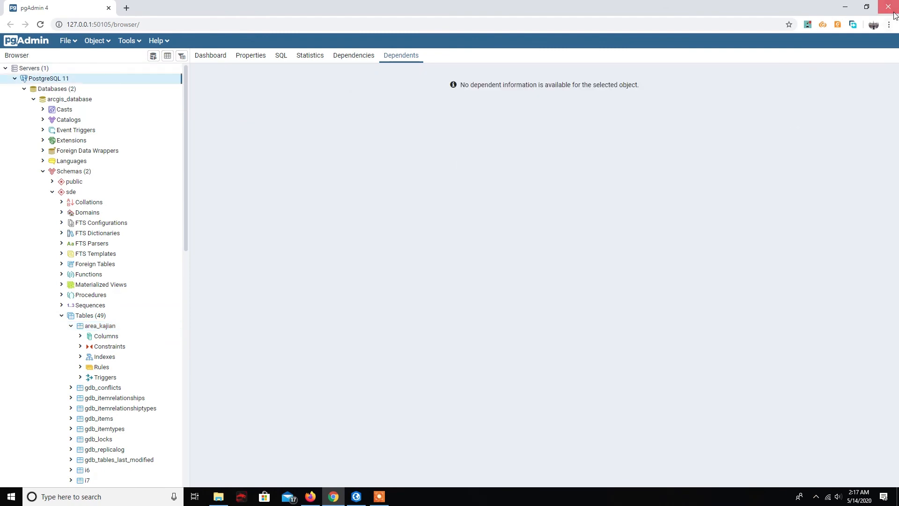
{"action": "left_click", "coordinate": [501, 77]}
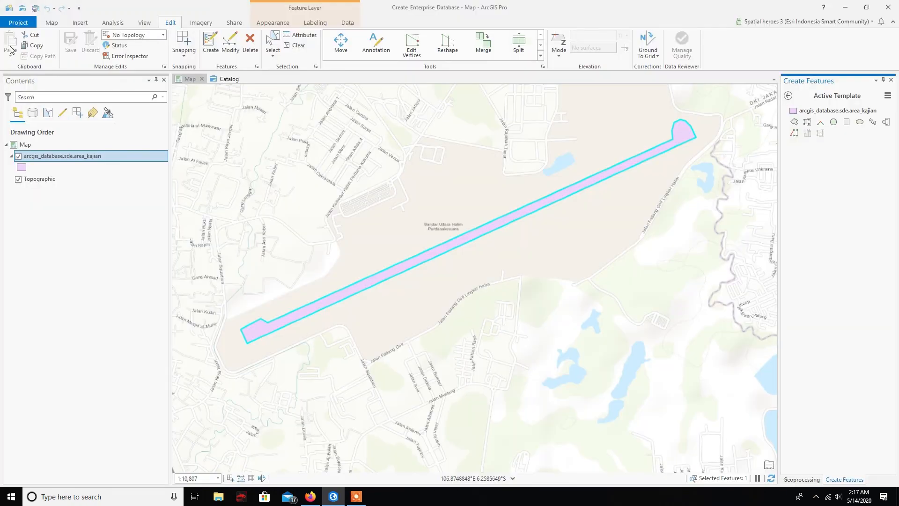
Save the Create_Enterprise_Database project, exit ArcGIS Pro, and close the Firefox window
{"action": "left_click", "coordinate": [35, 8]}
{"action": "left_click", "coordinate": [887, 5]}
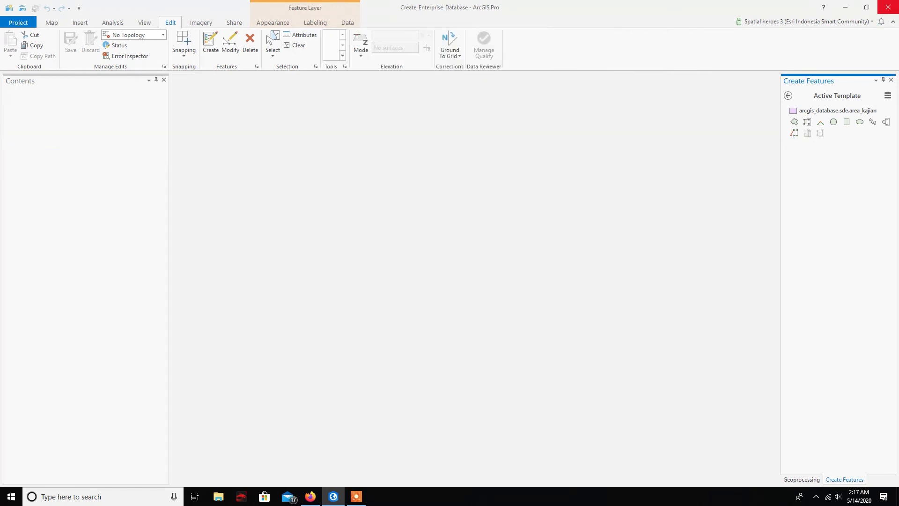
{"action": "right_click", "coordinate": [317, 498]}
{"action": "left_click", "coordinate": [313, 481]}
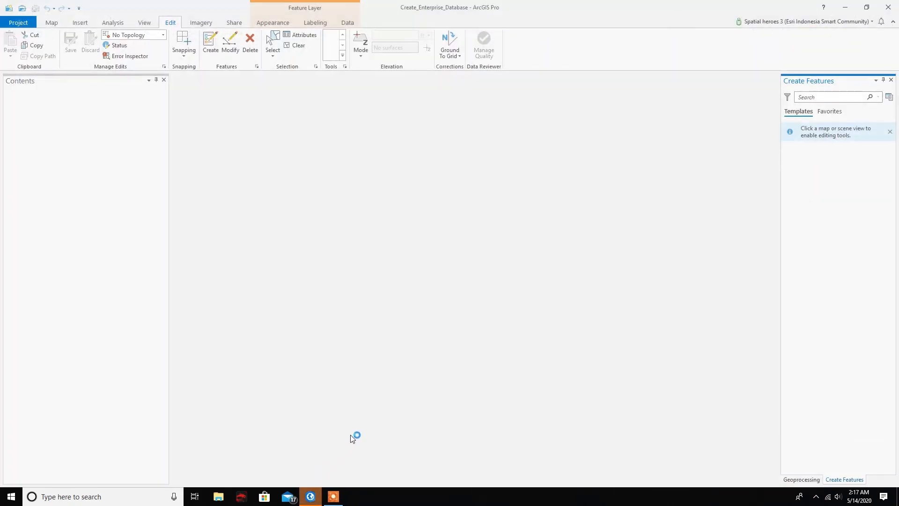